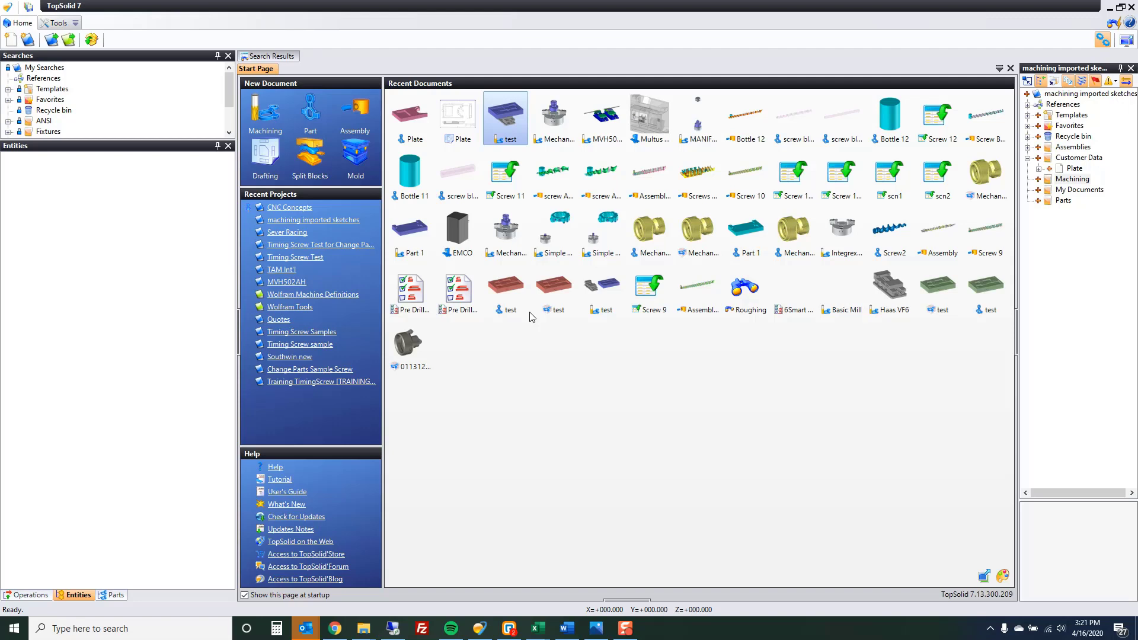
{"action": "left_click", "coordinate": [1075, 169]}
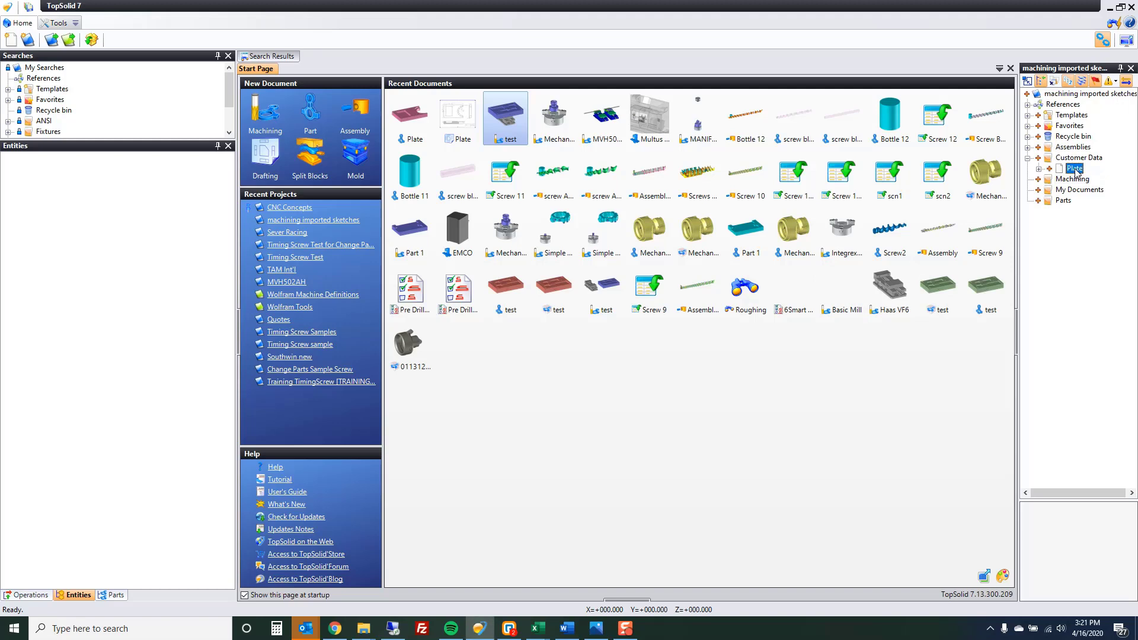
{"action": "right_click", "coordinate": [1075, 171]}
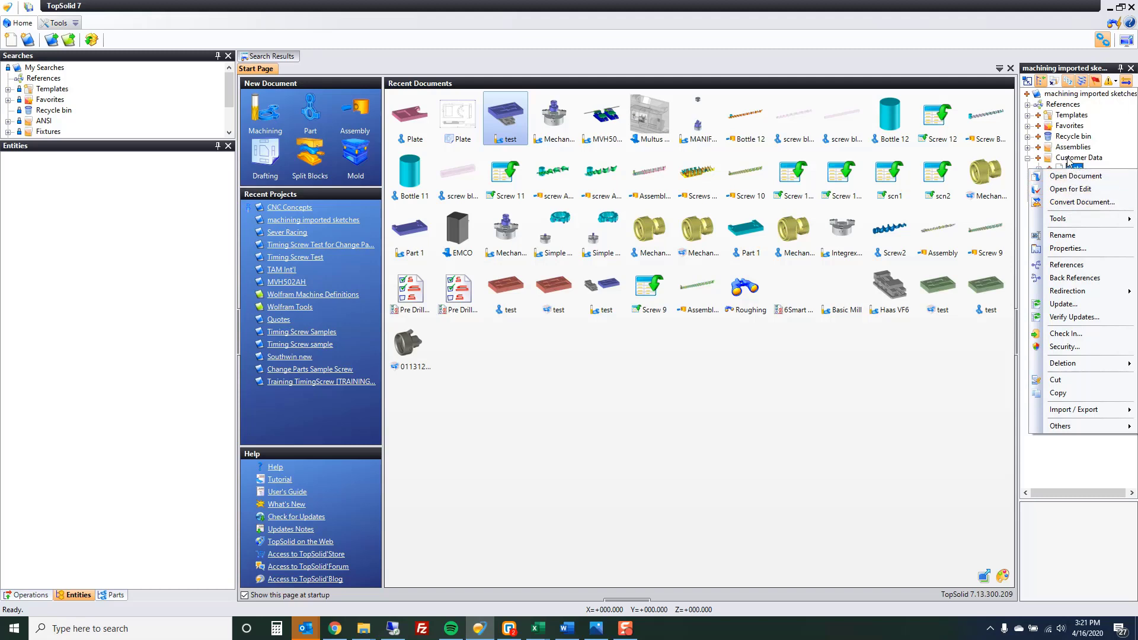
{"action": "right_click", "coordinate": [1070, 159]}
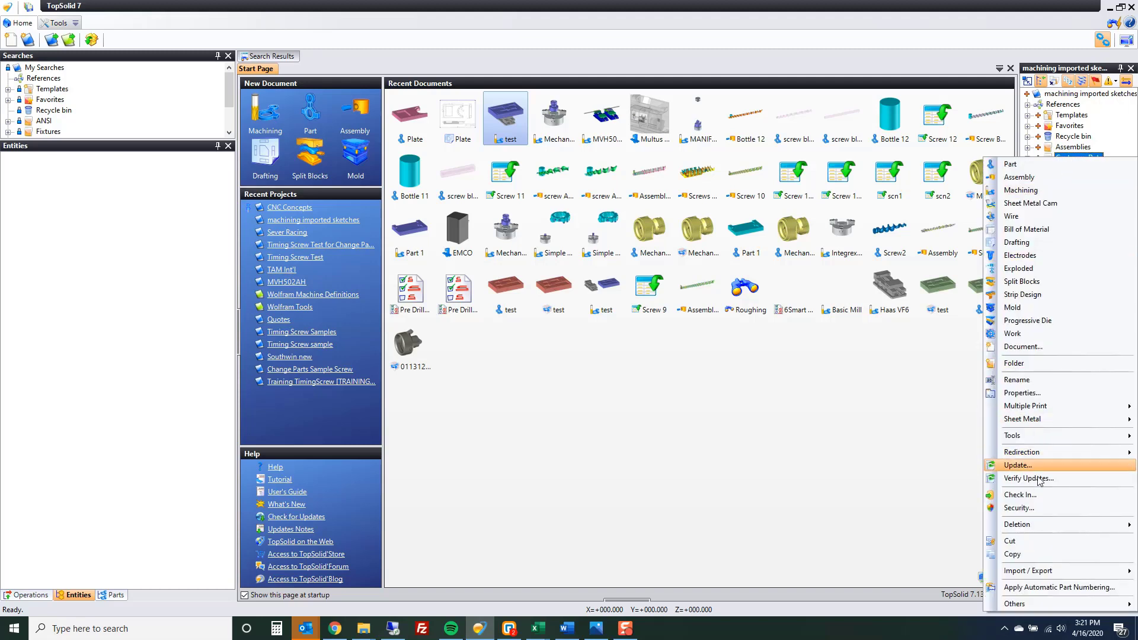
{"action": "mouse_move", "coordinate": [1037, 570]}
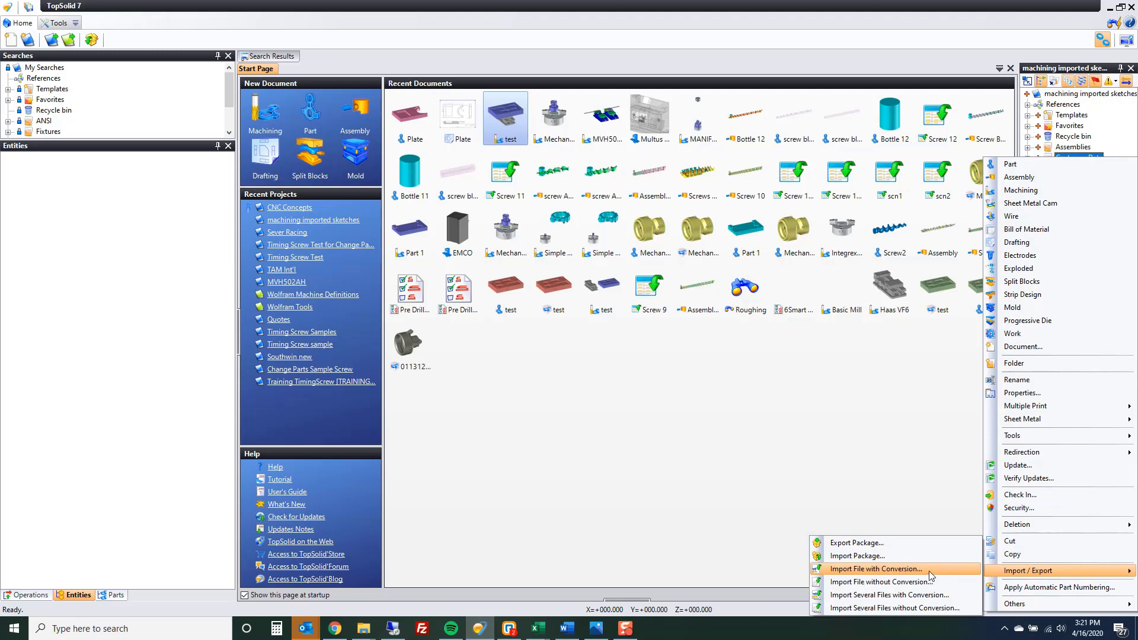
{"action": "left_click", "coordinate": [919, 449]}
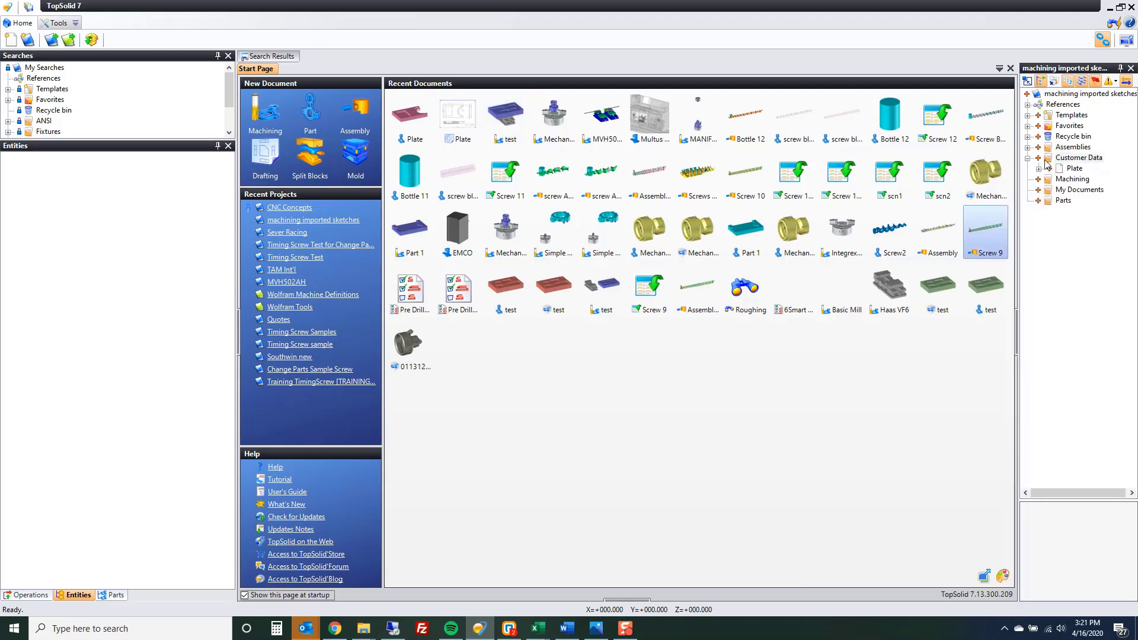
- Convert the Plate drawing under Customer Data into a part, excluding the Title Block, dims and notes layers
{"action": "right_click", "coordinate": [1065, 168]}
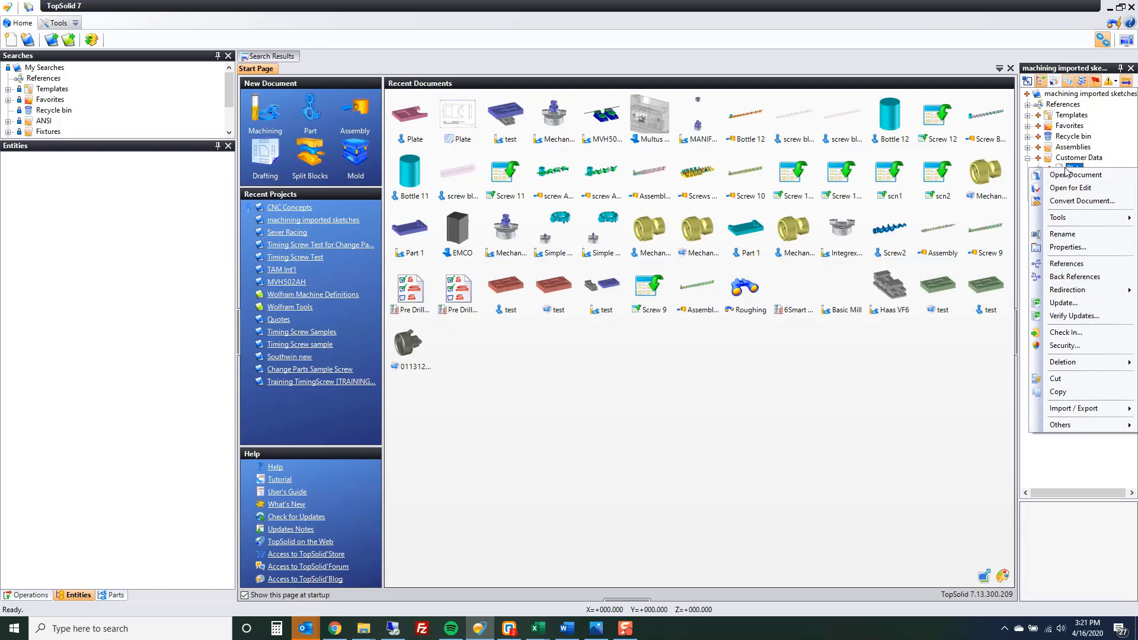
{"action": "left_click", "coordinate": [1069, 202]}
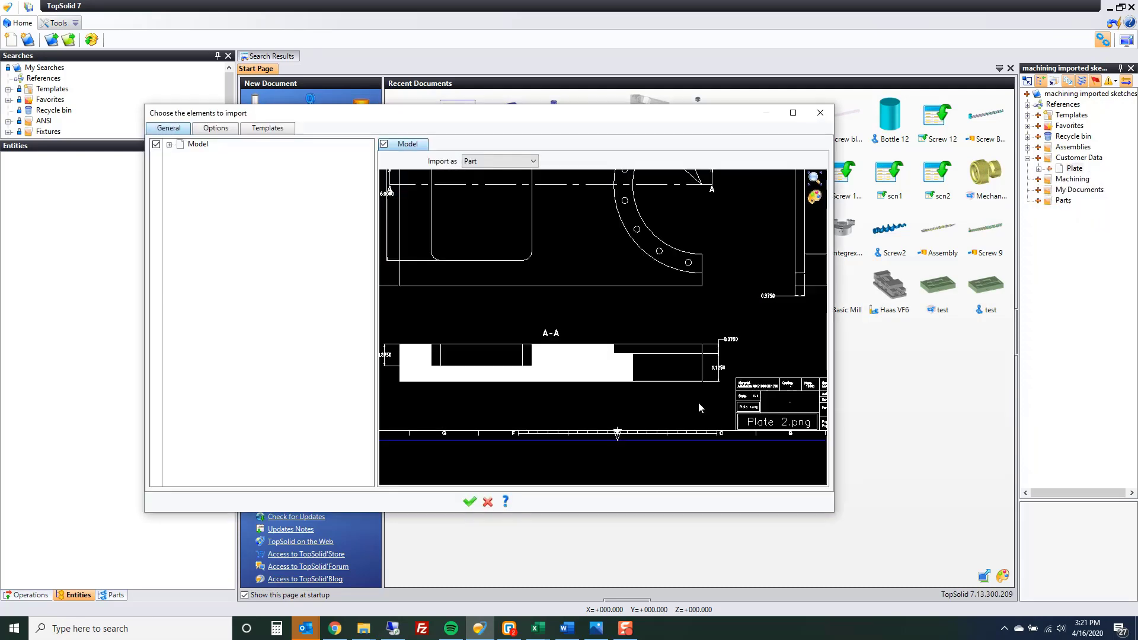
{"action": "scroll", "coordinate": [578, 209], "scroll_direction": "up", "scroll_amount": 2}
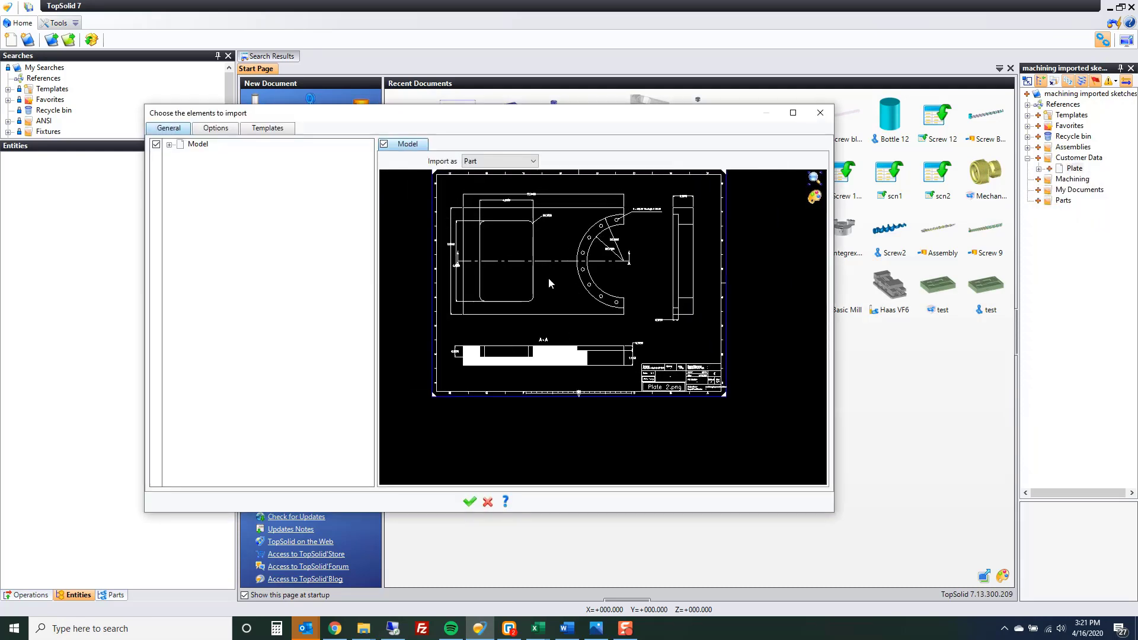
{"action": "left_click", "coordinate": [170, 145]}
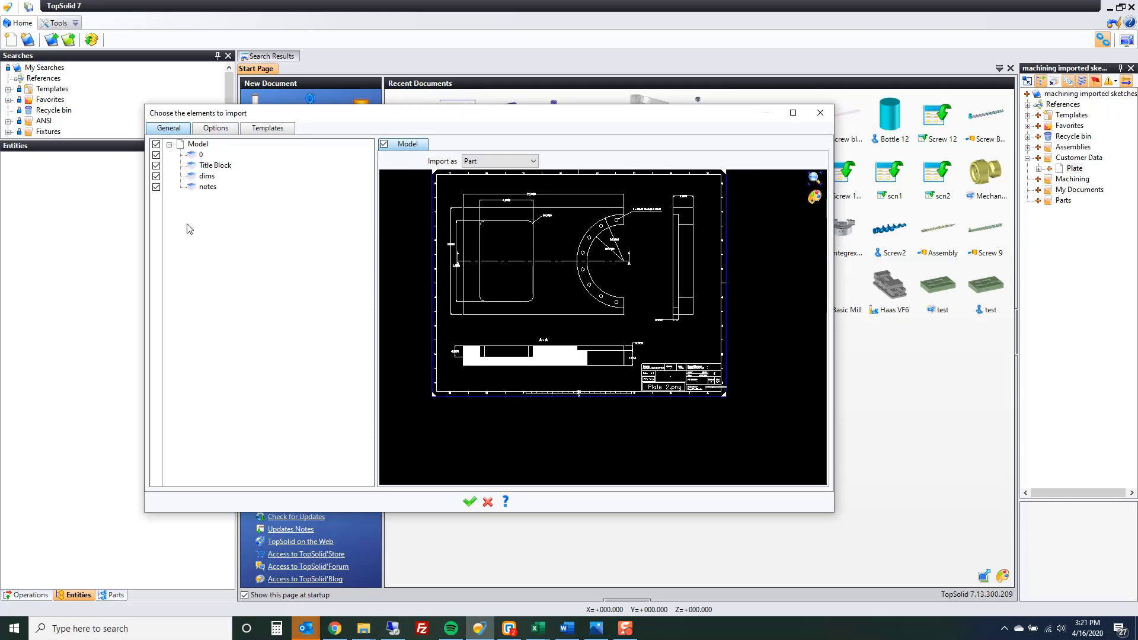
{"action": "left_click", "coordinate": [157, 166]}
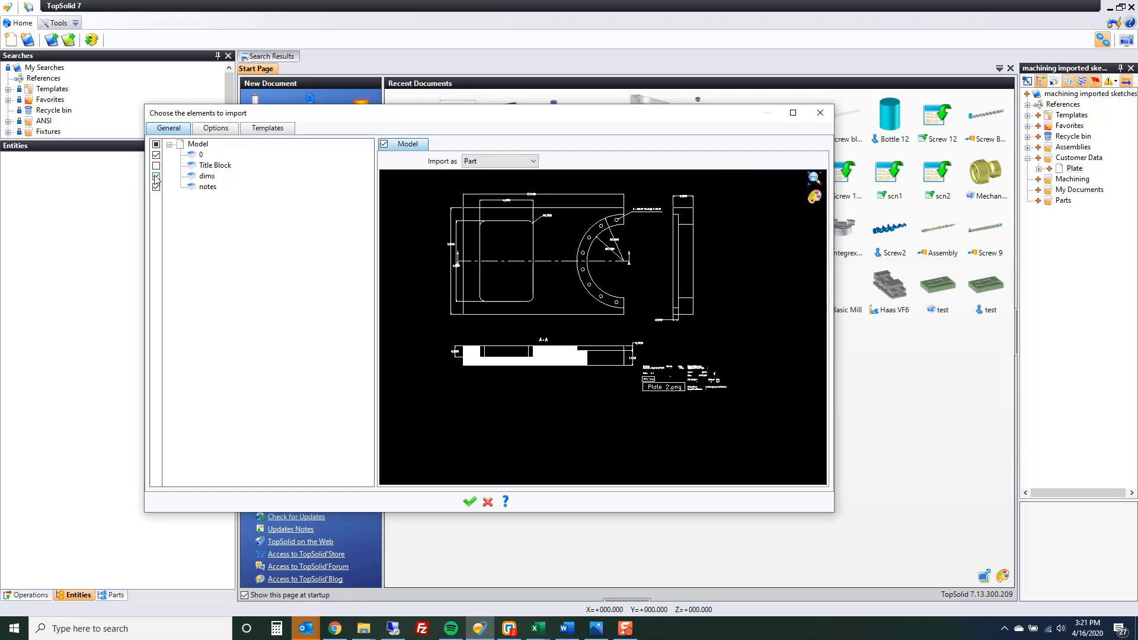
{"action": "left_click", "coordinate": [156, 177]}
{"action": "left_click", "coordinate": [156, 187]}
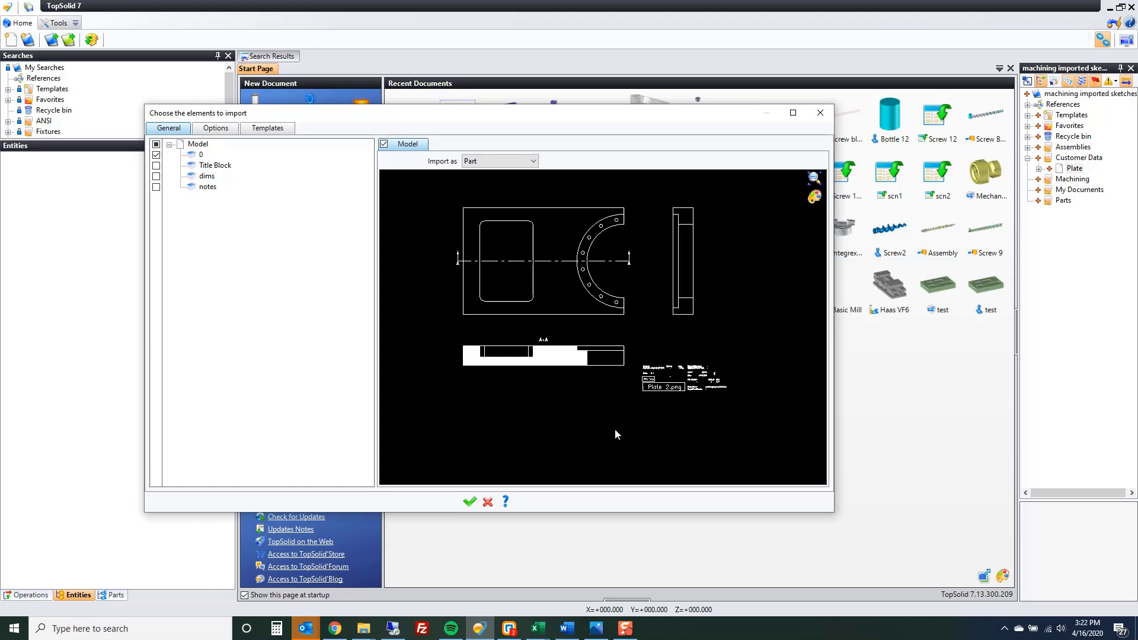
{"action": "left_click", "coordinate": [469, 502]}
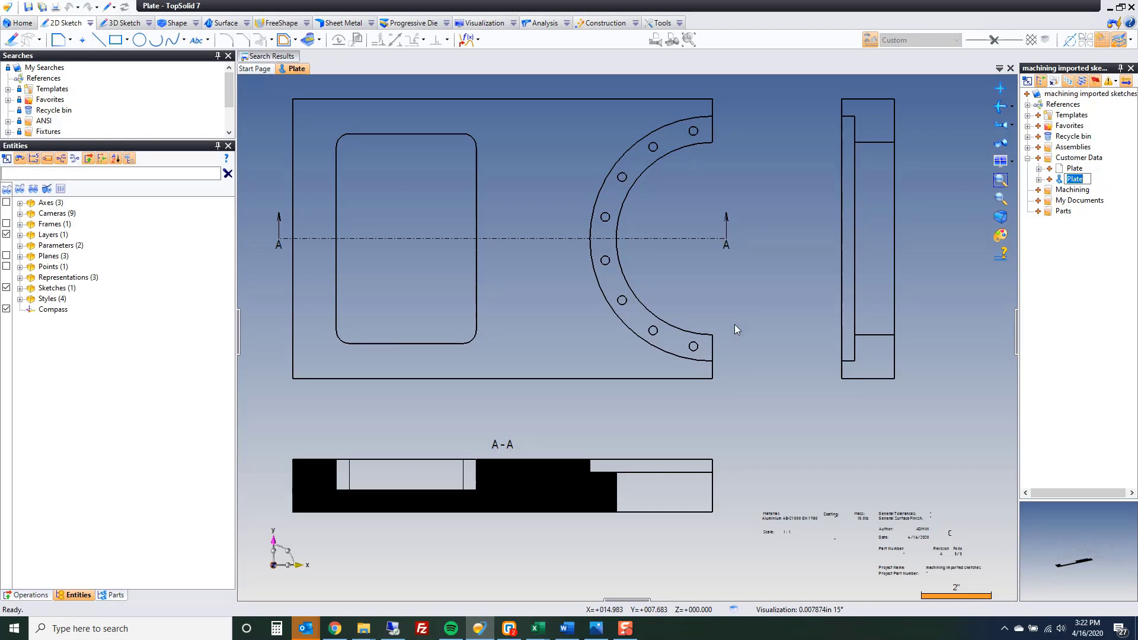
- Make the imported Sketch 1 editable, keeping its profiles but not its texts
{"action": "scroll", "coordinate": [727, 348], "scroll_direction": "down", "scroll_amount": 2}
{"action": "scroll", "coordinate": [727, 350], "scroll_direction": "up", "scroll_amount": 1}
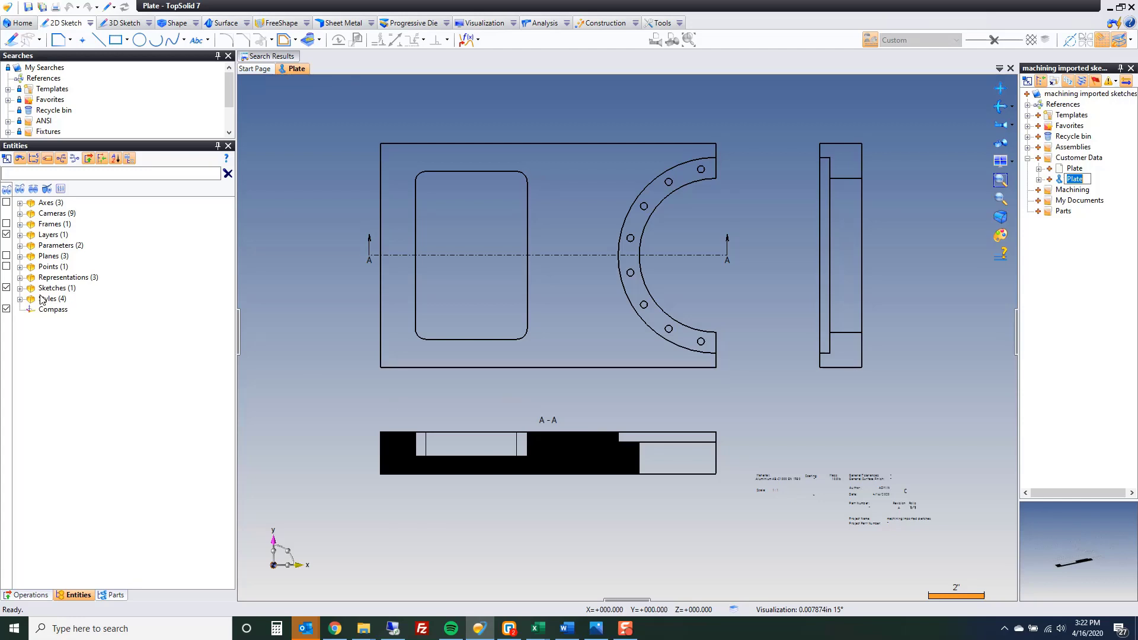
{"action": "left_click", "coordinate": [19, 288]}
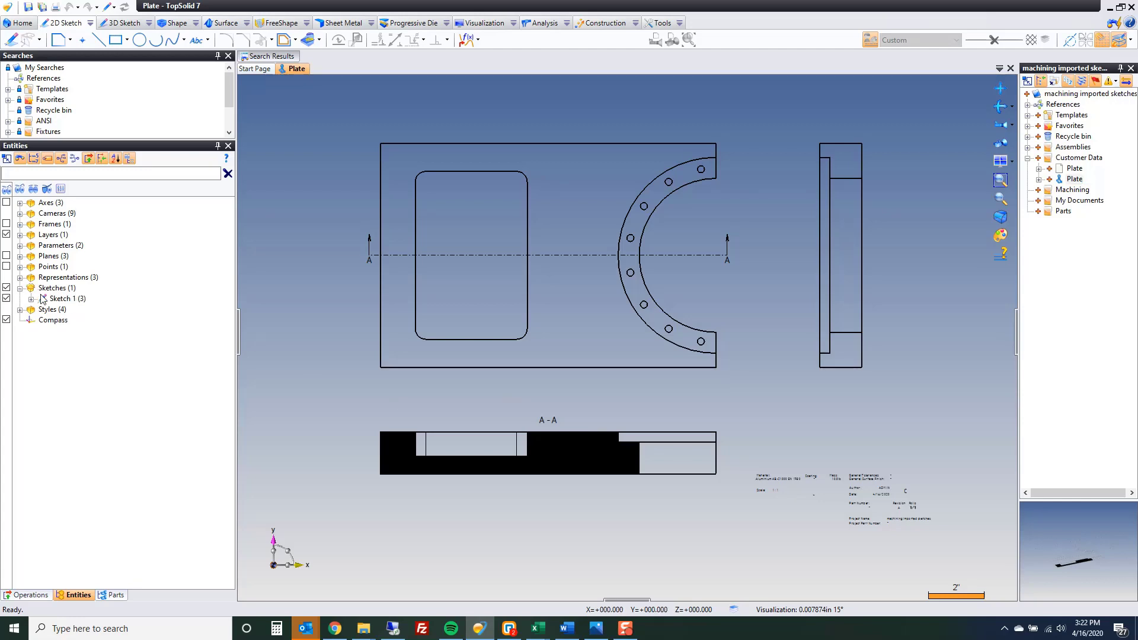
{"action": "left_click", "coordinate": [59, 299]}
{"action": "right_click", "coordinate": [59, 299]}
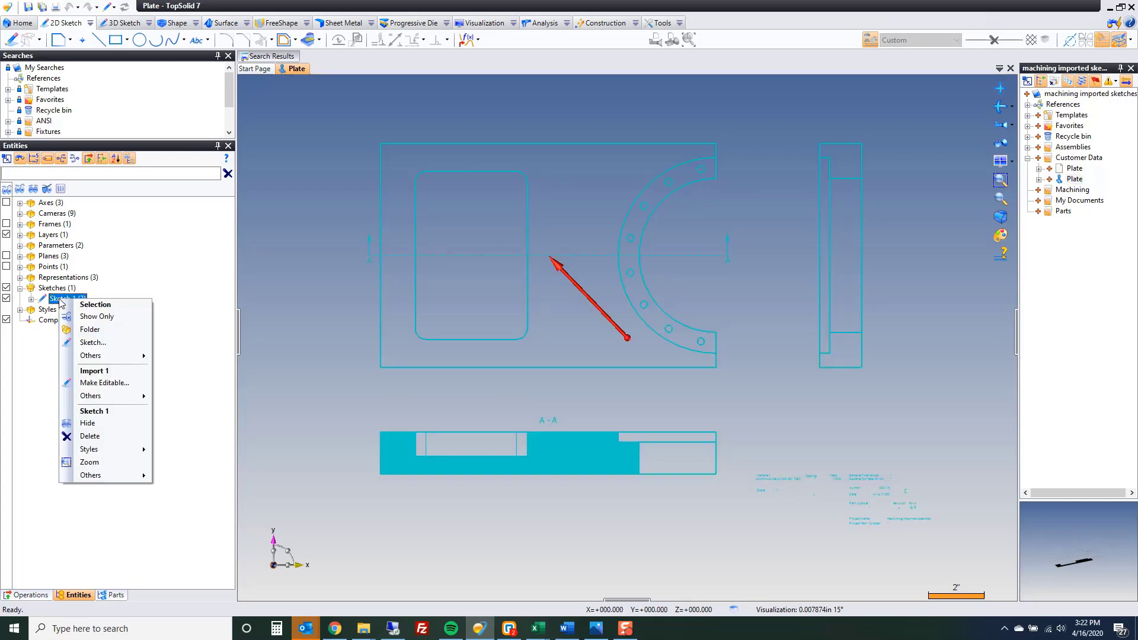
{"action": "left_click", "coordinate": [102, 383]}
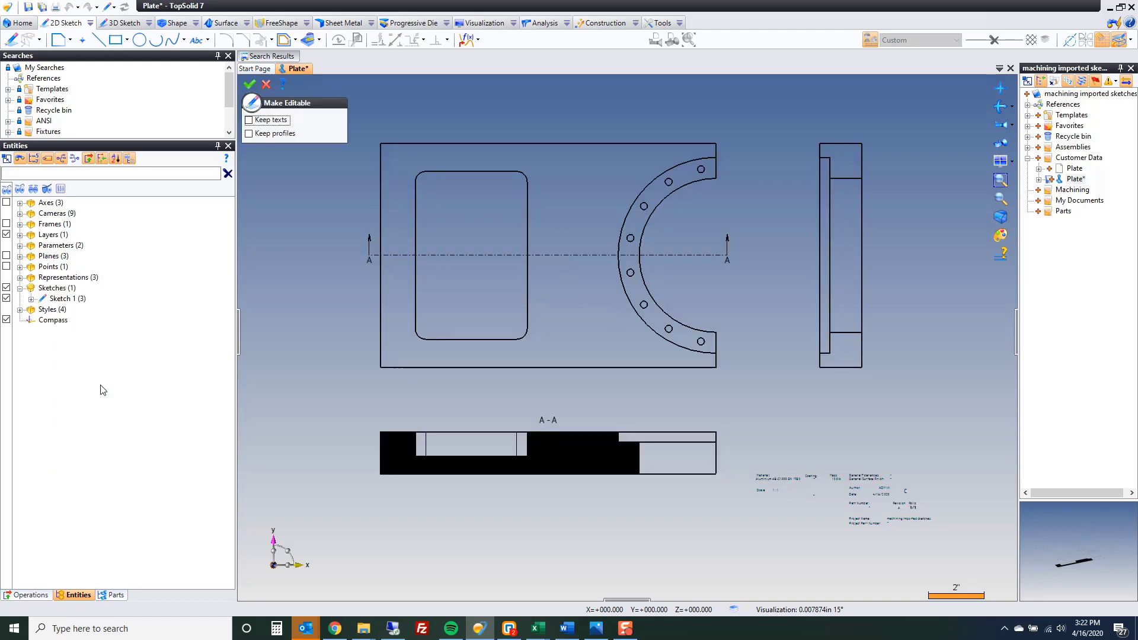
{"action": "left_click", "coordinate": [274, 135]}
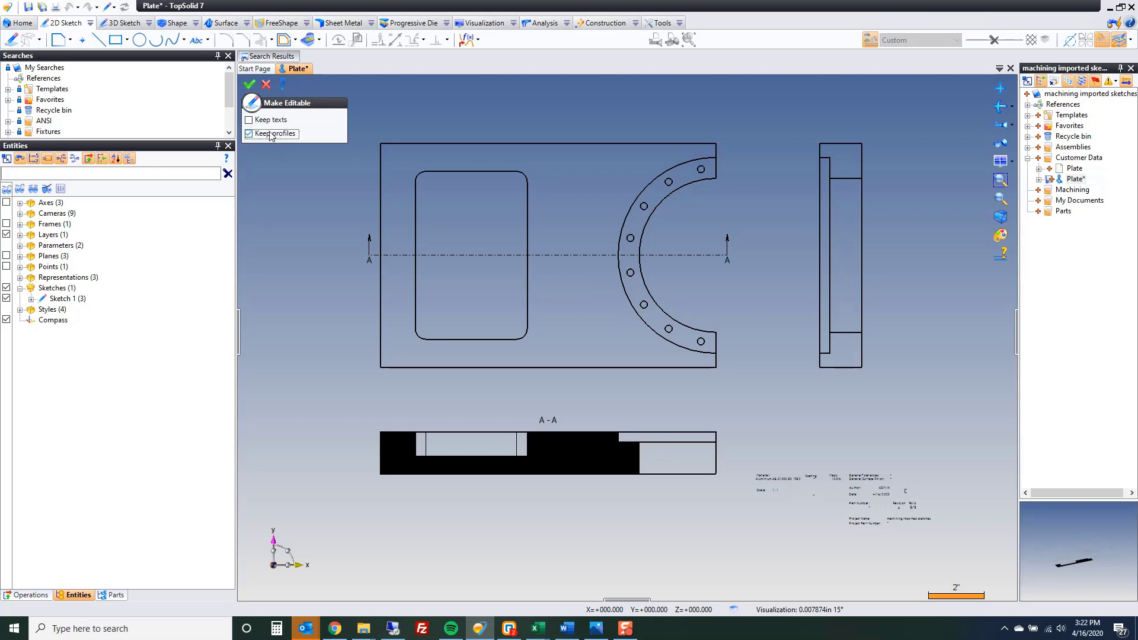
{"action": "left_click", "coordinate": [250, 84]}
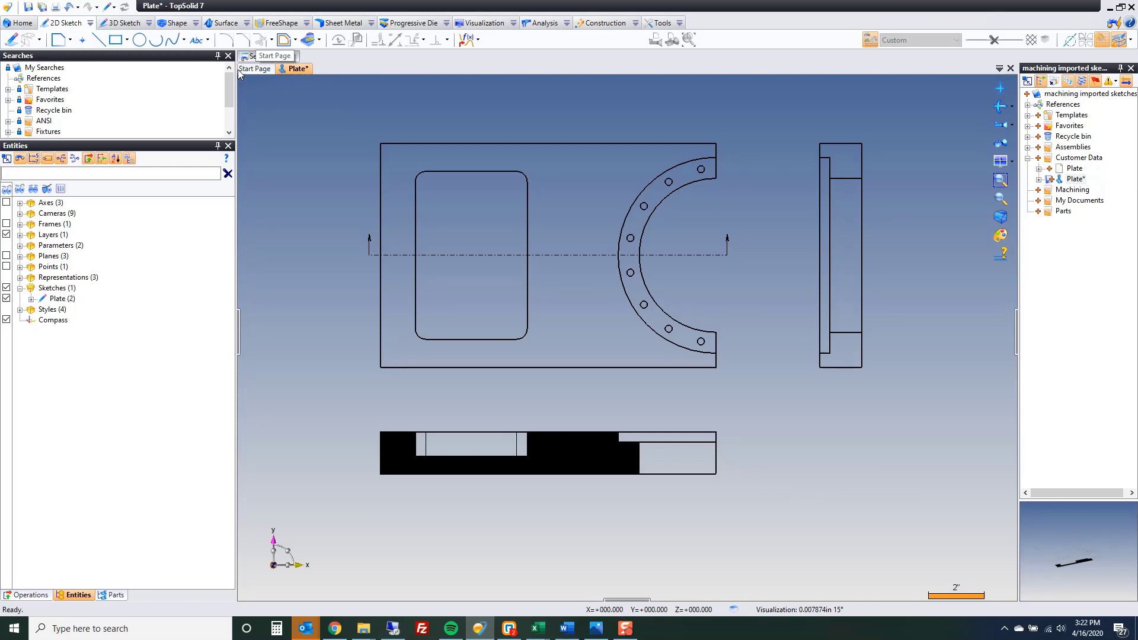
- Edit the Plate sketch and delete the section view's solid fill, the horizontal section line and the section arrows at both its ends
{"action": "left_click", "coordinate": [56, 298]}
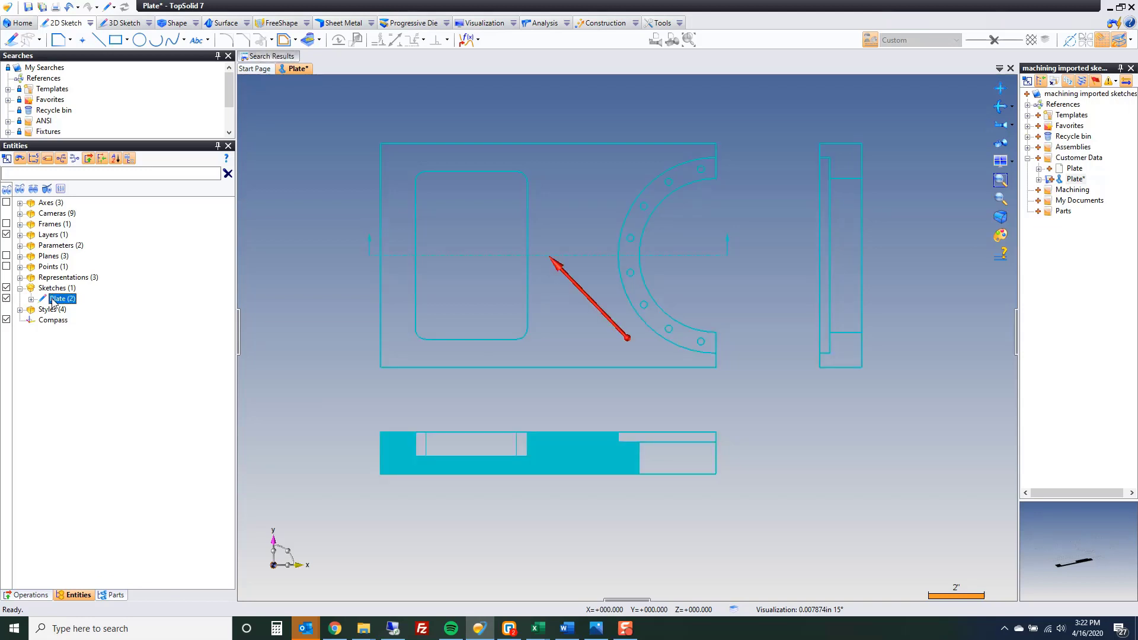
{"action": "right_click", "coordinate": [53, 300]}
{"action": "left_click", "coordinate": [87, 389]}
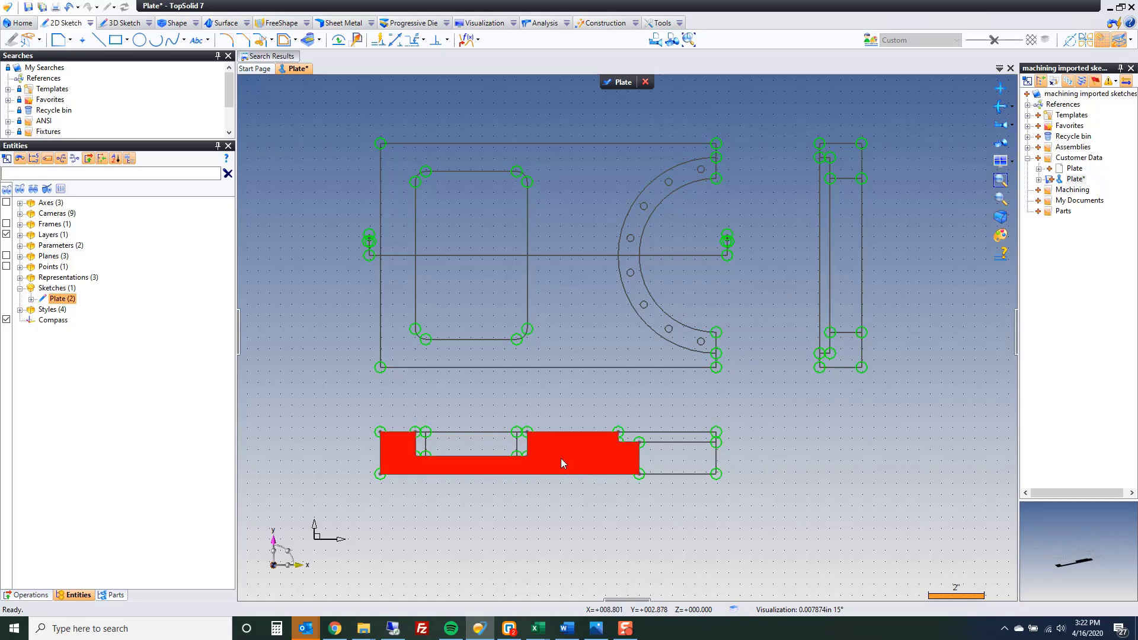
{"action": "left_click", "coordinate": [563, 255]}
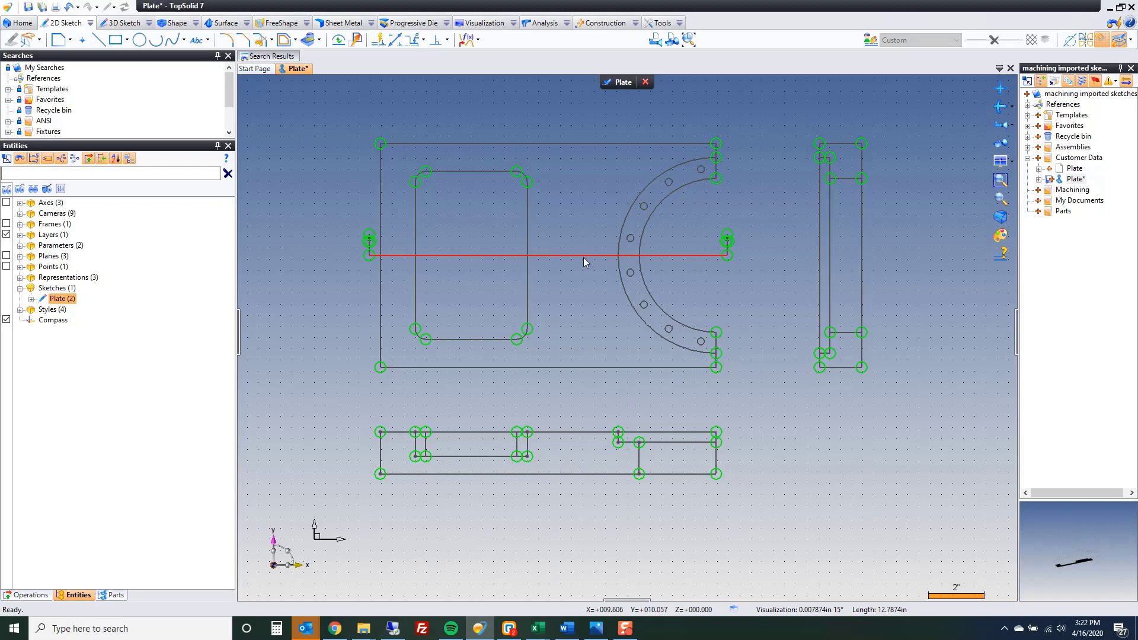
{"action": "key", "text": "Delete"}
{"action": "left_click_drag", "start_coordinate": [745, 208], "coordinate": [711, 258]}
{"action": "key", "text": "Delete"}
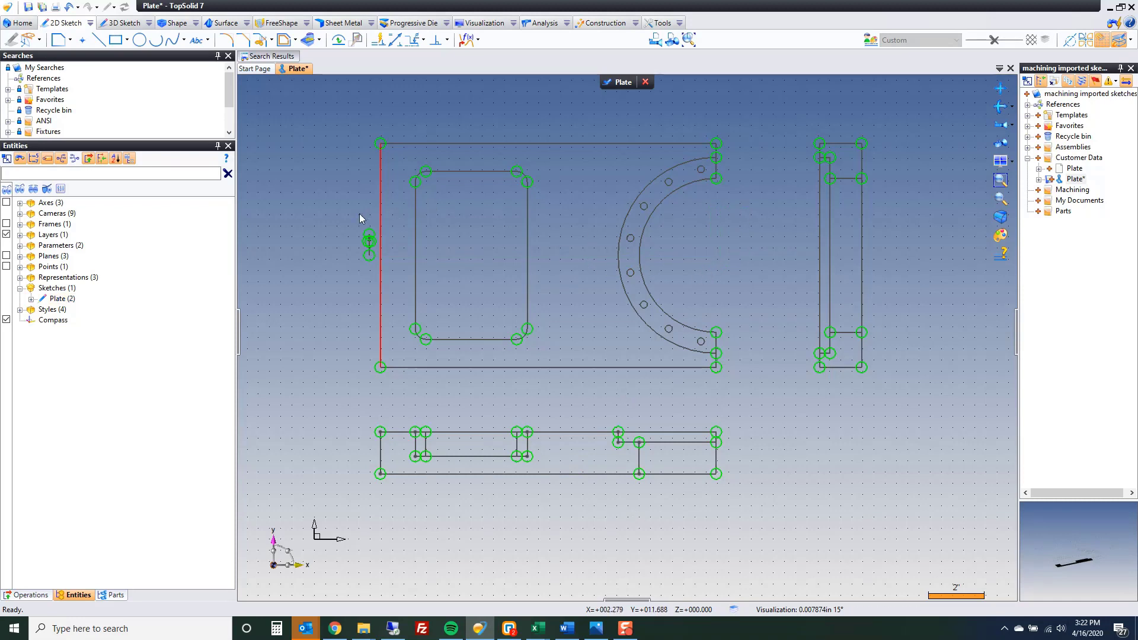
{"action": "left_click_drag", "start_coordinate": [337, 212], "coordinate": [375, 282]}
{"action": "key", "text": "Delete"}
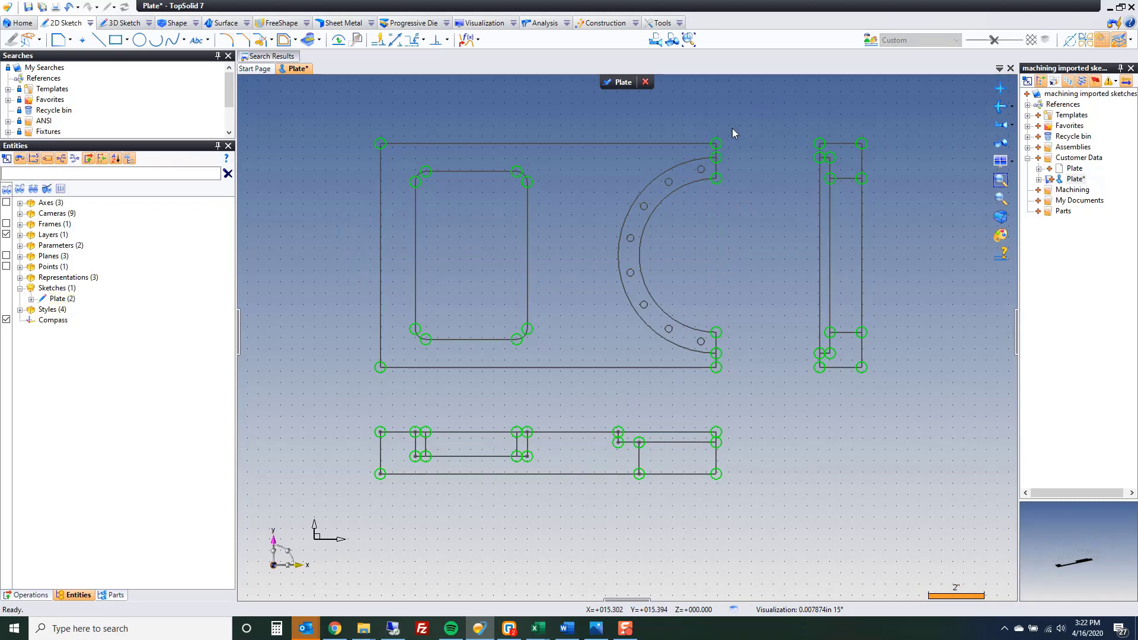
- Delete the narrow side view from the sketch, finish sketch editing and save the part
{"action": "left_click_drag", "start_coordinate": [795, 116], "coordinate": [892, 379]}
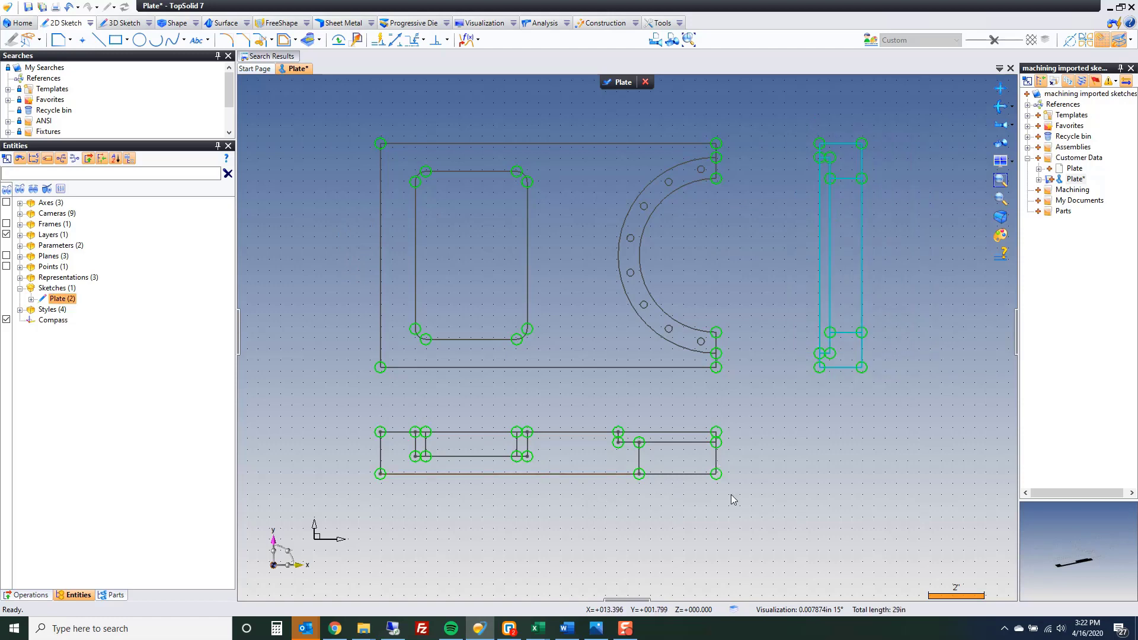
{"action": "key", "text": "Delete"}
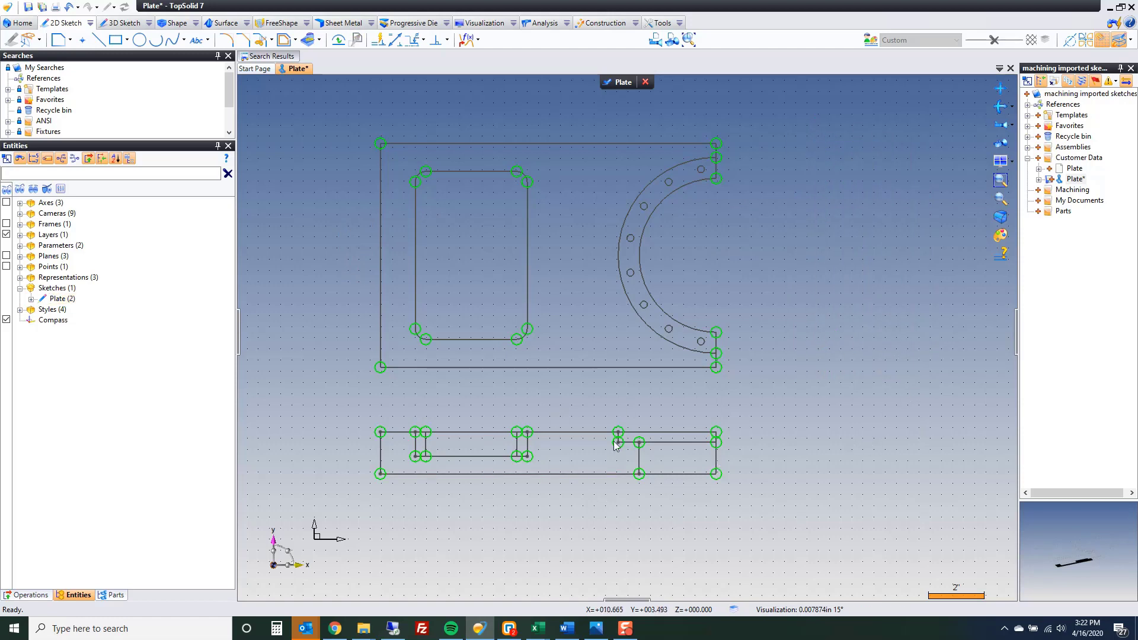
{"action": "left_click", "coordinate": [615, 81]}
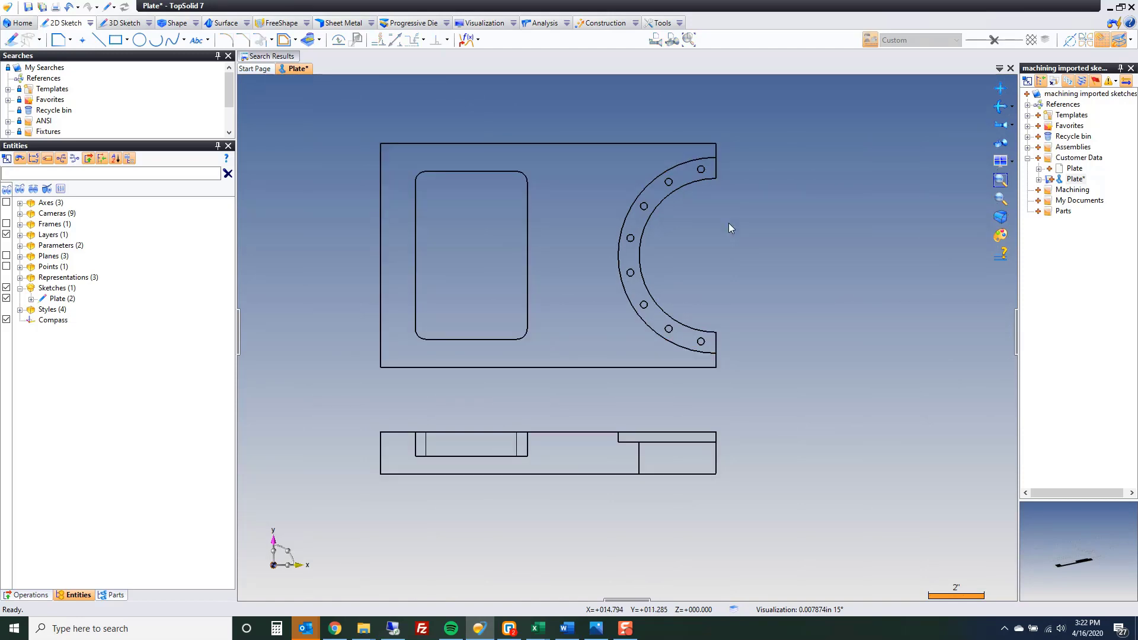
{"action": "key", "text": "ctrl+s"}
- Add the Plate sketch to the Design, Detailed and Simplified representations, and save the part
{"action": "left_click", "coordinate": [19, 277]}
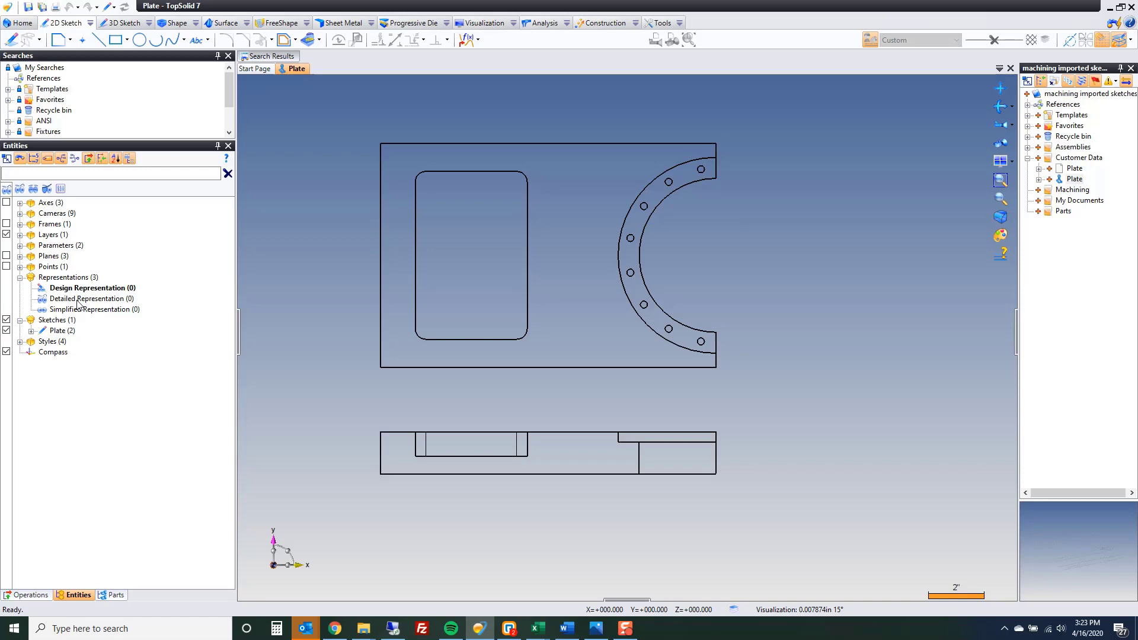
{"action": "left_click", "coordinate": [54, 332]}
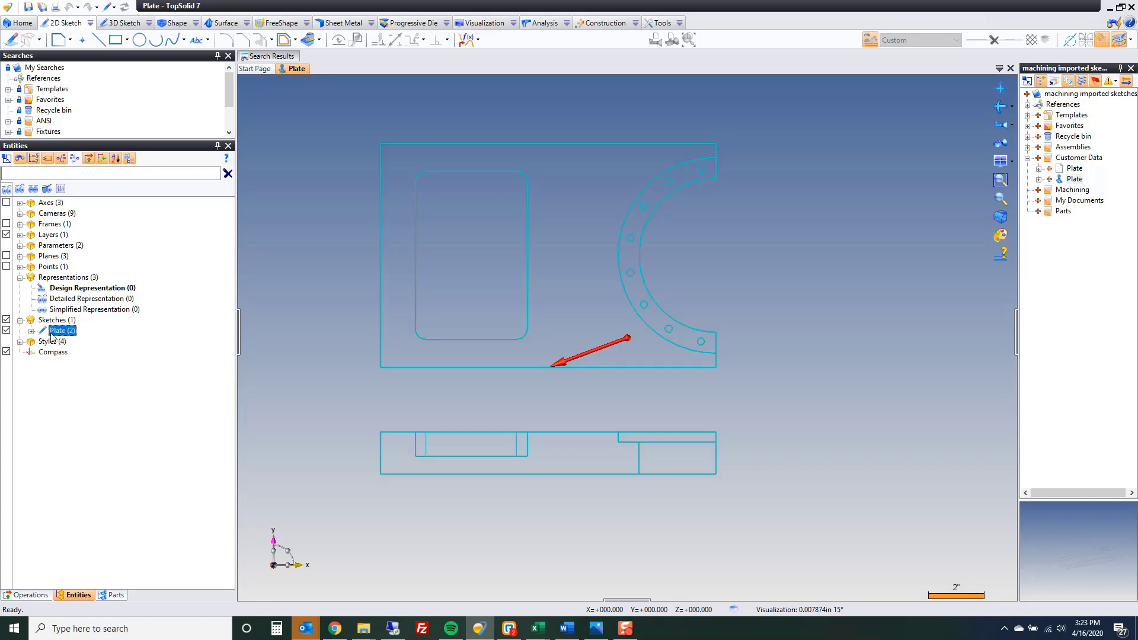
{"action": "left_click_drag", "start_coordinate": [52, 335], "coordinate": [70, 292]}
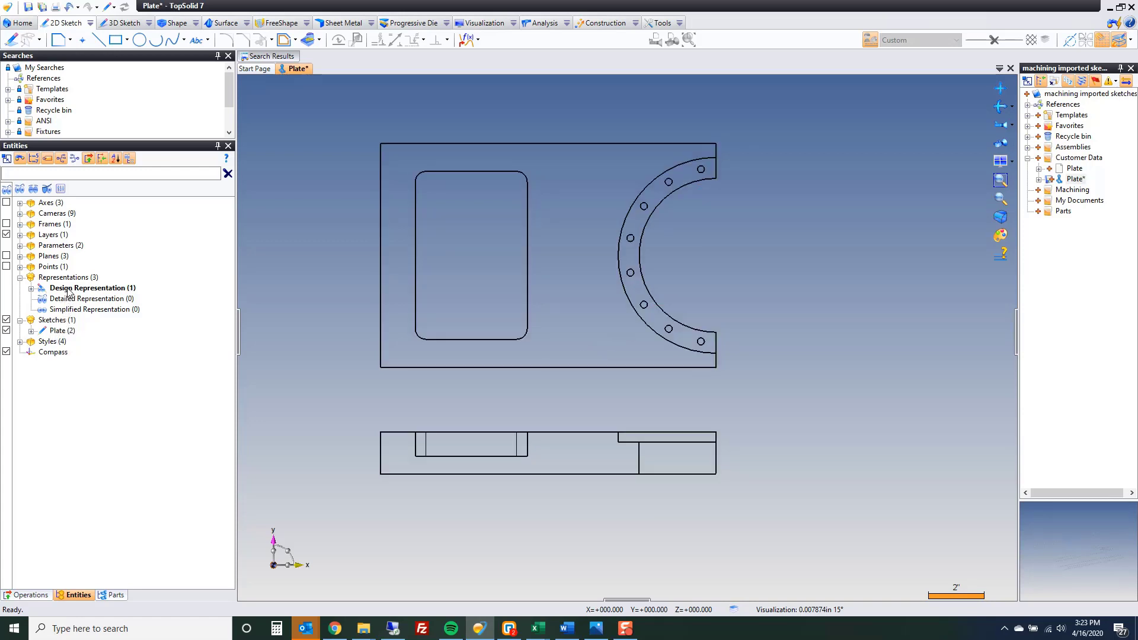
{"action": "left_click_drag", "start_coordinate": [61, 335], "coordinate": [66, 301]}
{"action": "left_click_drag", "start_coordinate": [59, 335], "coordinate": [68, 309]}
{"action": "key", "text": "ctrl+s"}
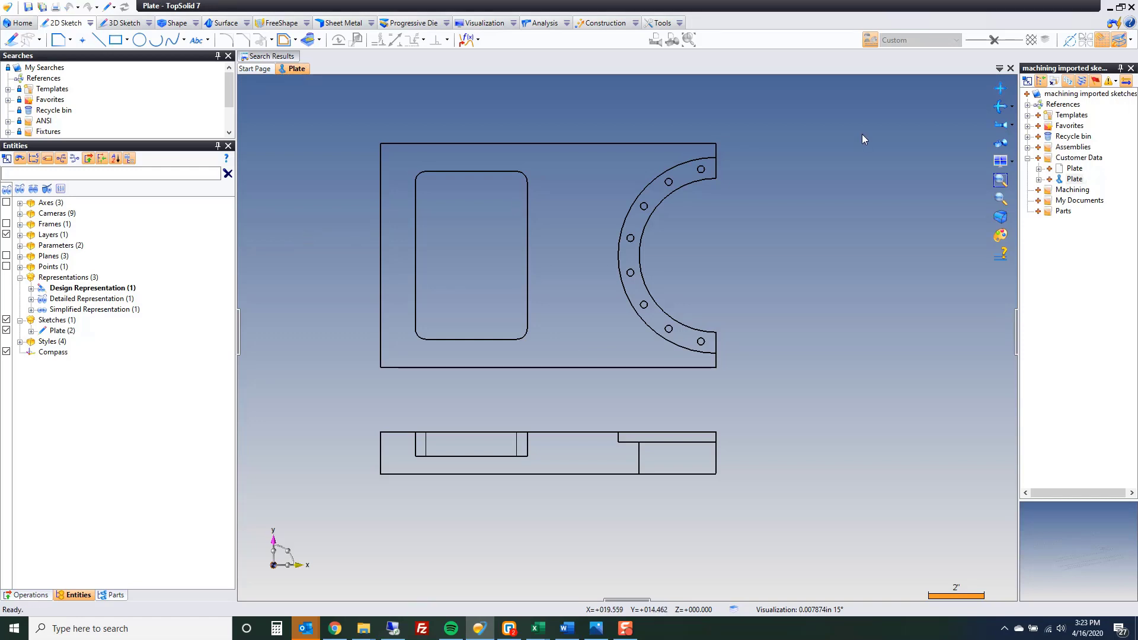
- Create a machining document for the Plate part from the Basic Mill template, with no stock
{"action": "right_click", "coordinate": [1063, 172]}
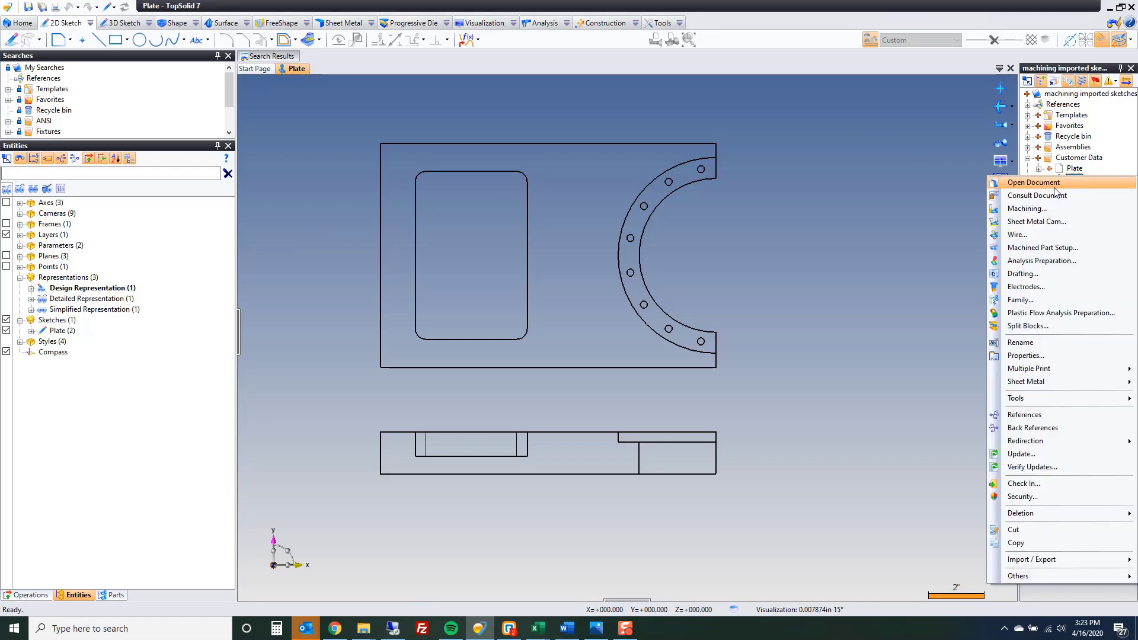
{"action": "left_click", "coordinate": [1051, 208]}
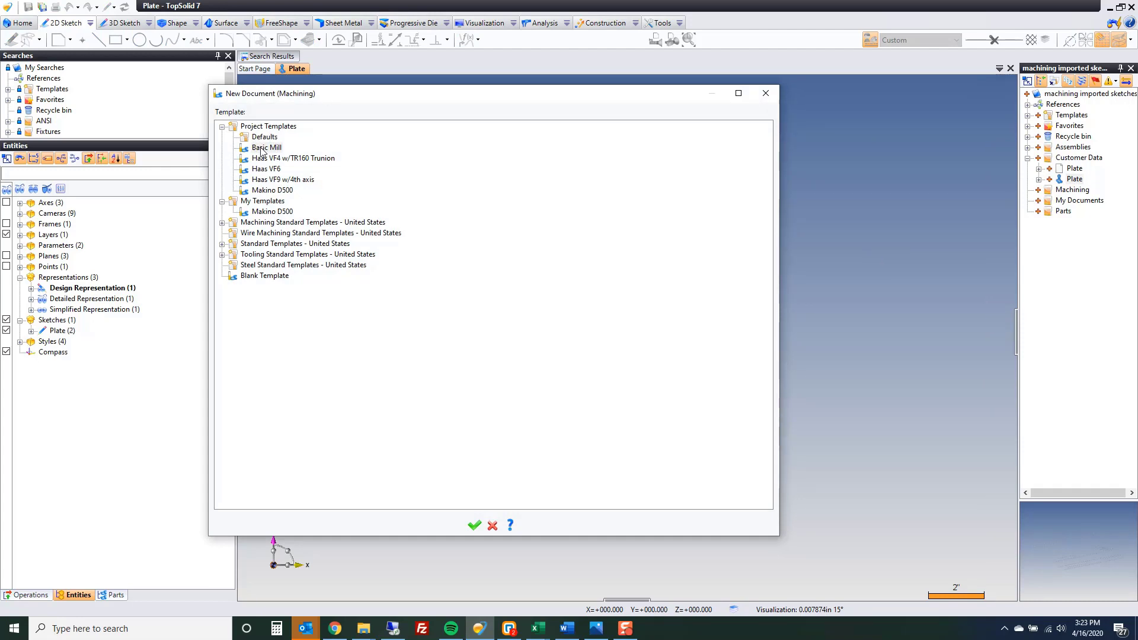
{"action": "left_click", "coordinate": [476, 526]}
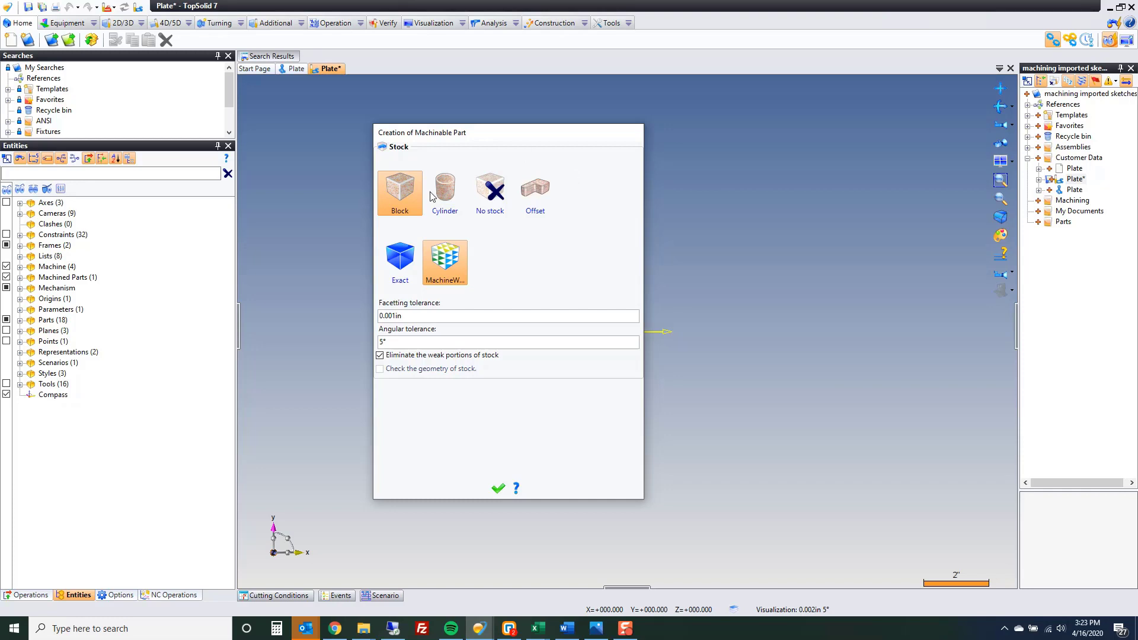
{"action": "left_click", "coordinate": [491, 190]}
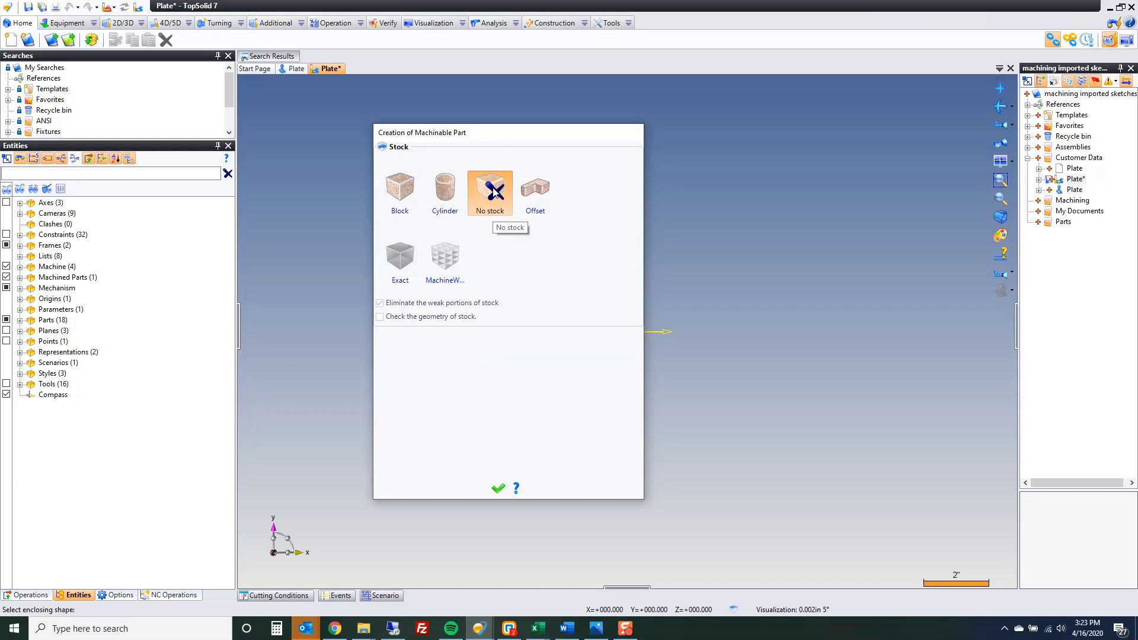
{"action": "left_click", "coordinate": [502, 494]}
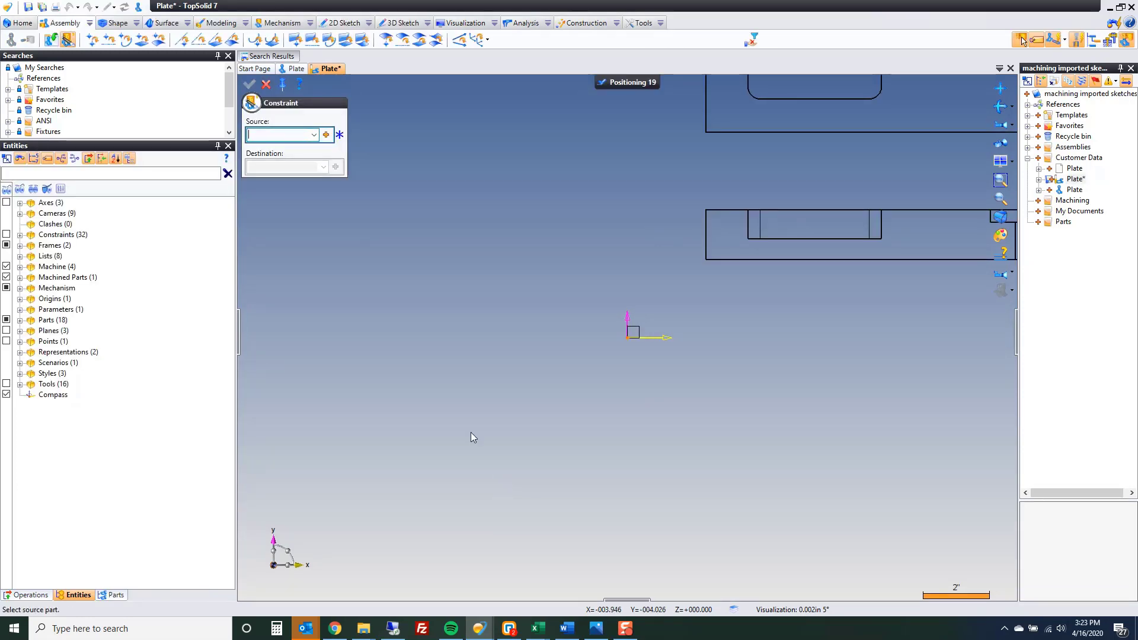
- Finish the Plate part's positioning without adding a constraint
{"action": "scroll", "coordinate": [461, 447], "scroll_direction": "down", "scroll_amount": 3}
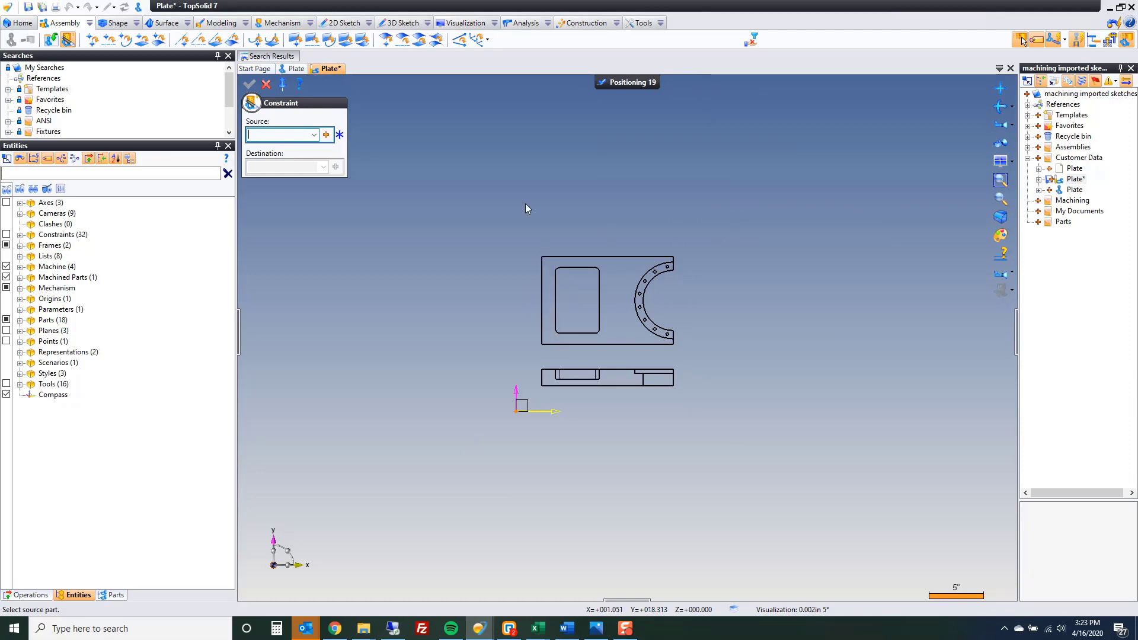
{"action": "left_click", "coordinate": [623, 83]}
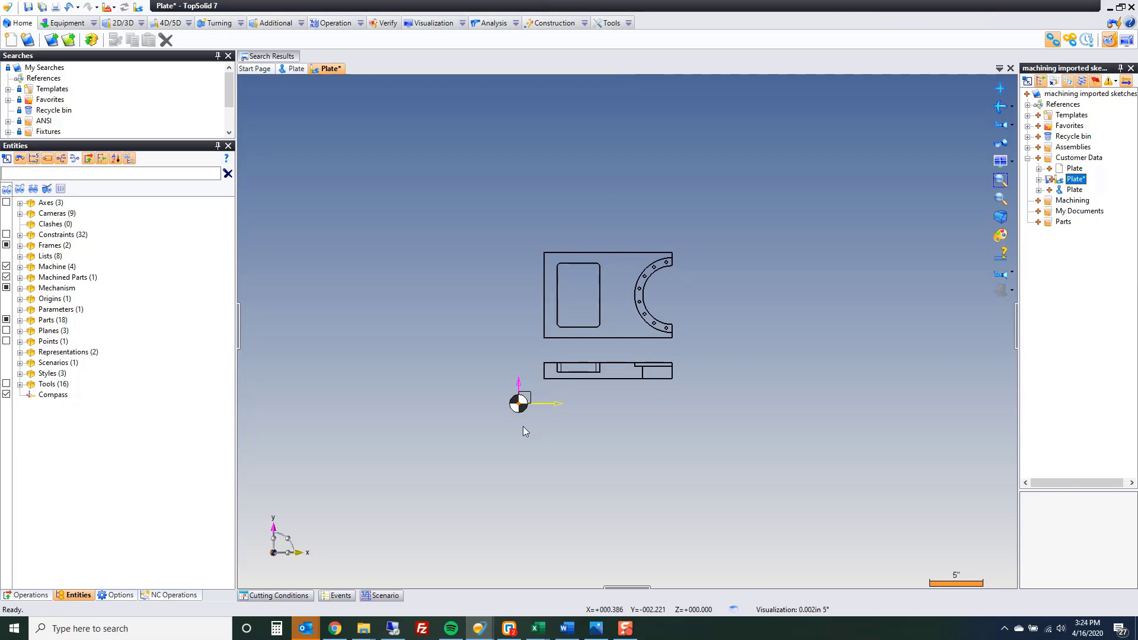
- Move the machining origin to the midpoint between the middle of the plate's left edge and the inner arc's center, and save
{"action": "right_click", "coordinate": [518, 406]}
{"action": "left_click", "coordinate": [543, 426]}
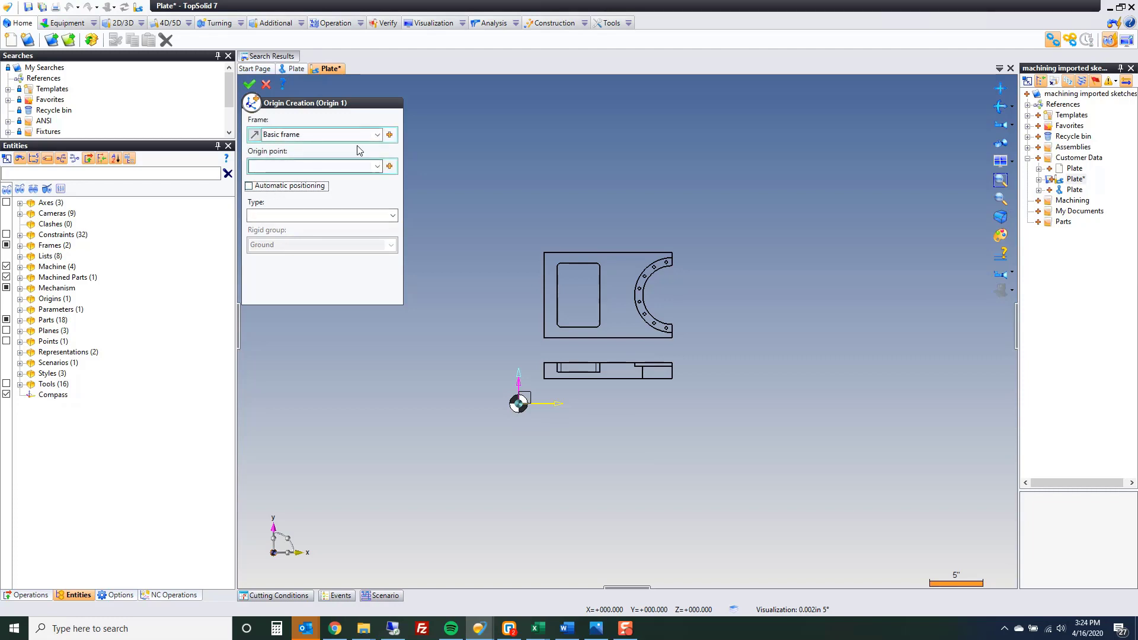
{"action": "left_click", "coordinate": [389, 166]}
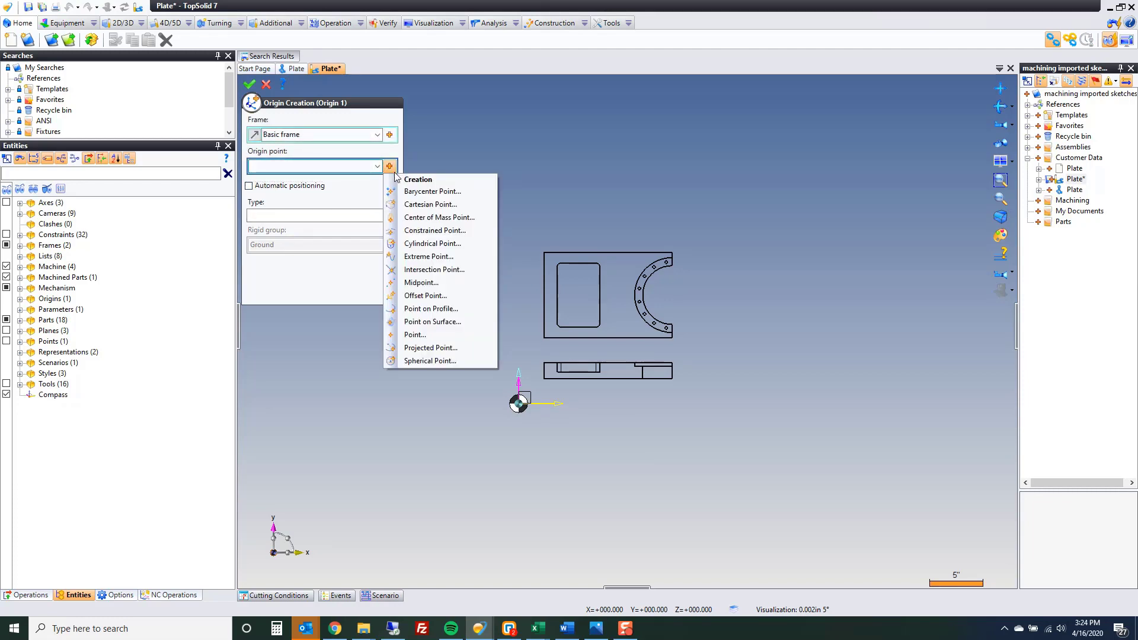
{"action": "left_click", "coordinate": [424, 283]}
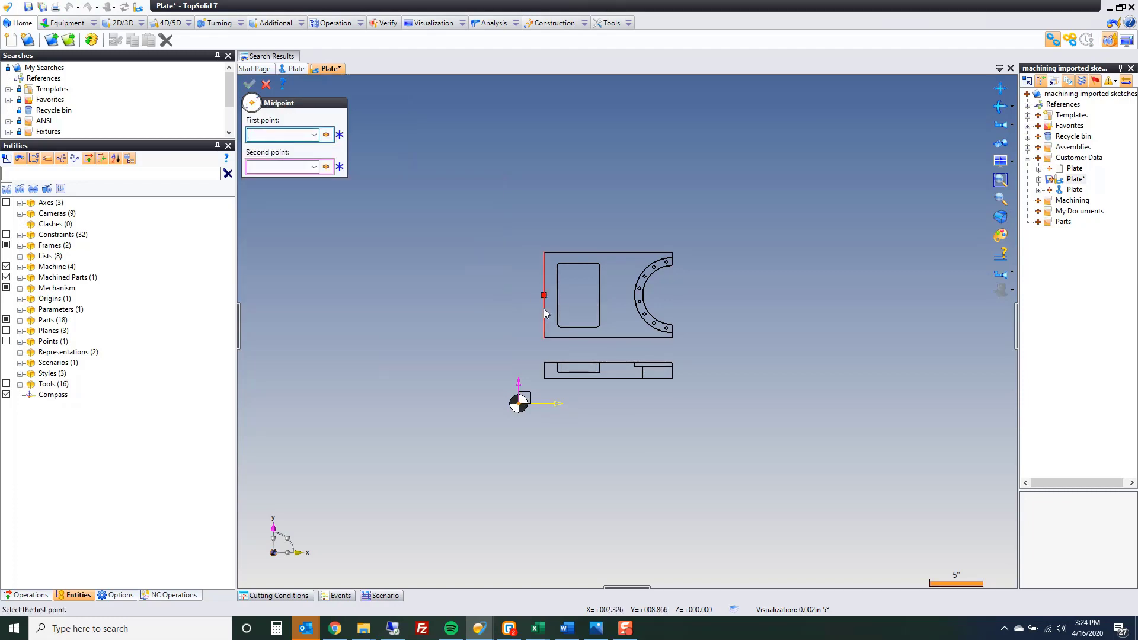
{"action": "left_click", "coordinate": [543, 312]}
{"action": "left_click", "coordinate": [647, 315]}
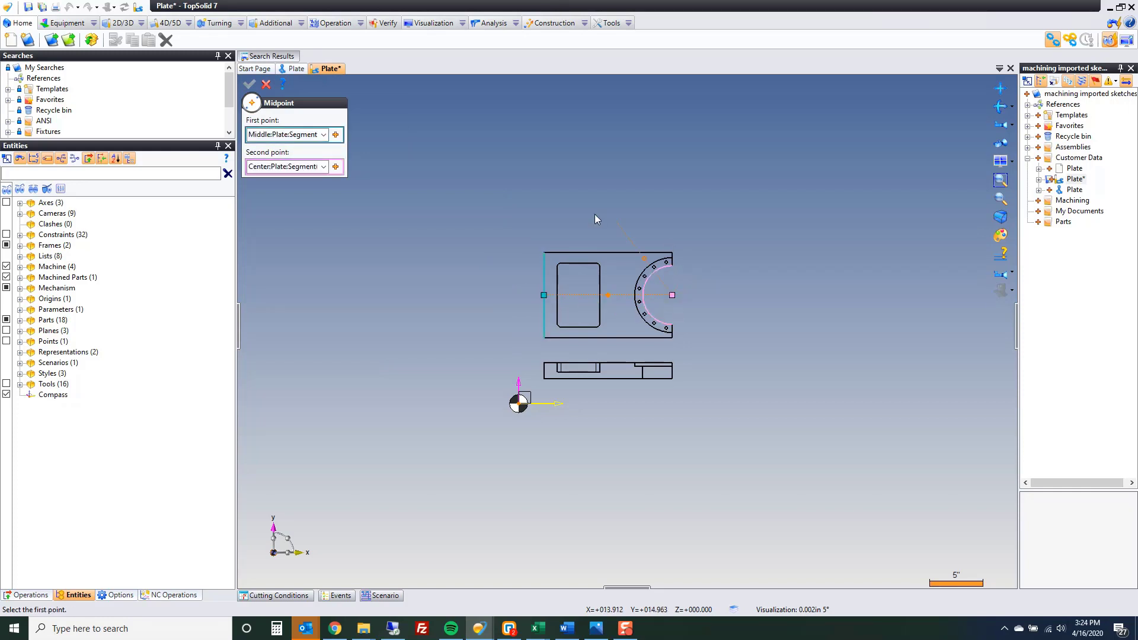
{"action": "left_click", "coordinate": [249, 85]}
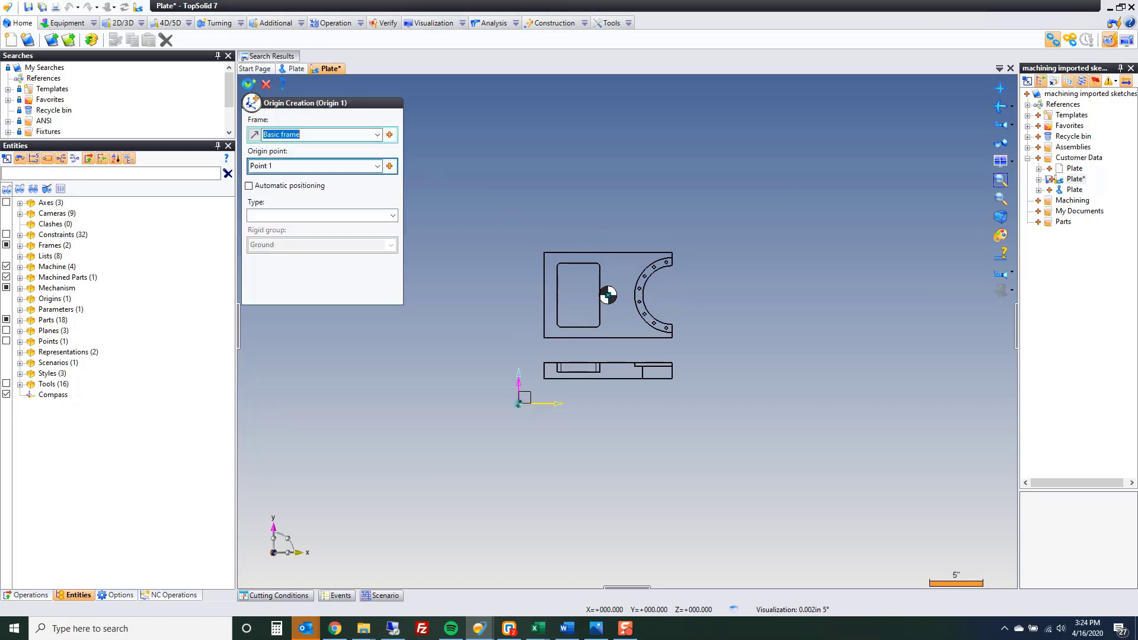
{"action": "left_click", "coordinate": [249, 85]}
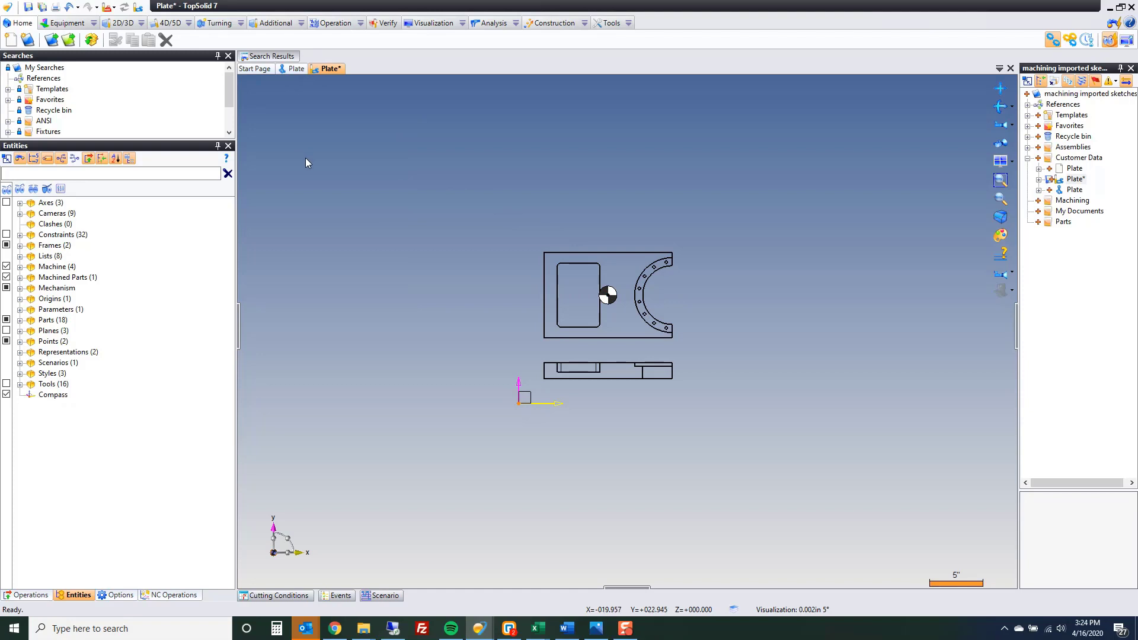
{"action": "key", "text": "ctrl+s"}
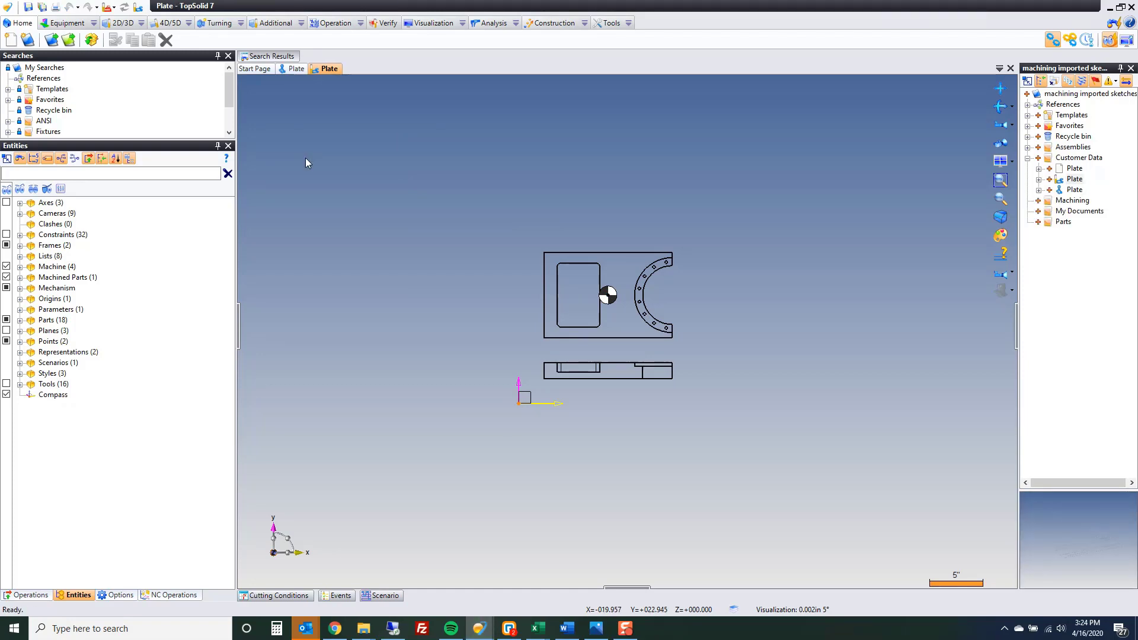
{"action": "left_click", "coordinate": [173, 594]}
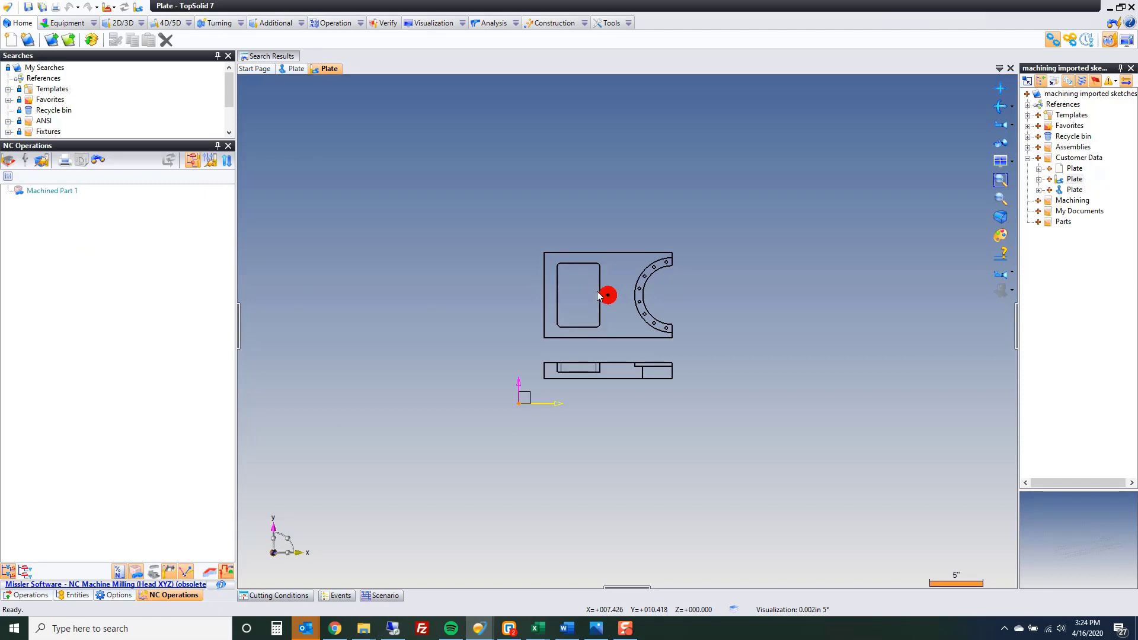
{"action": "right_click", "coordinate": [513, 210]}
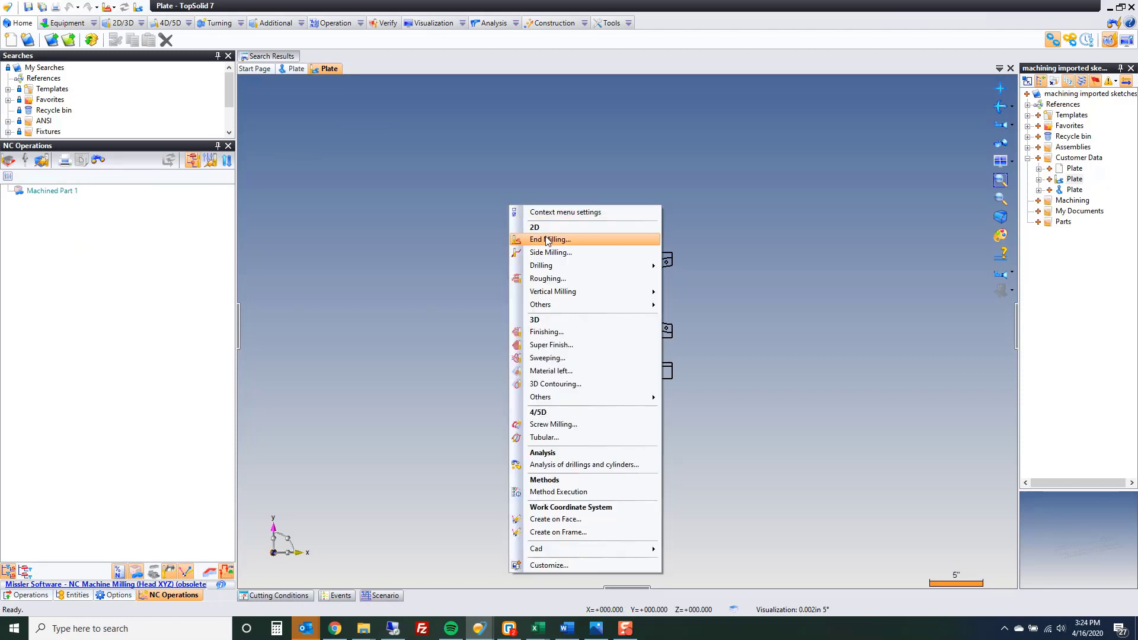
{"action": "left_click", "coordinate": [545, 239]}
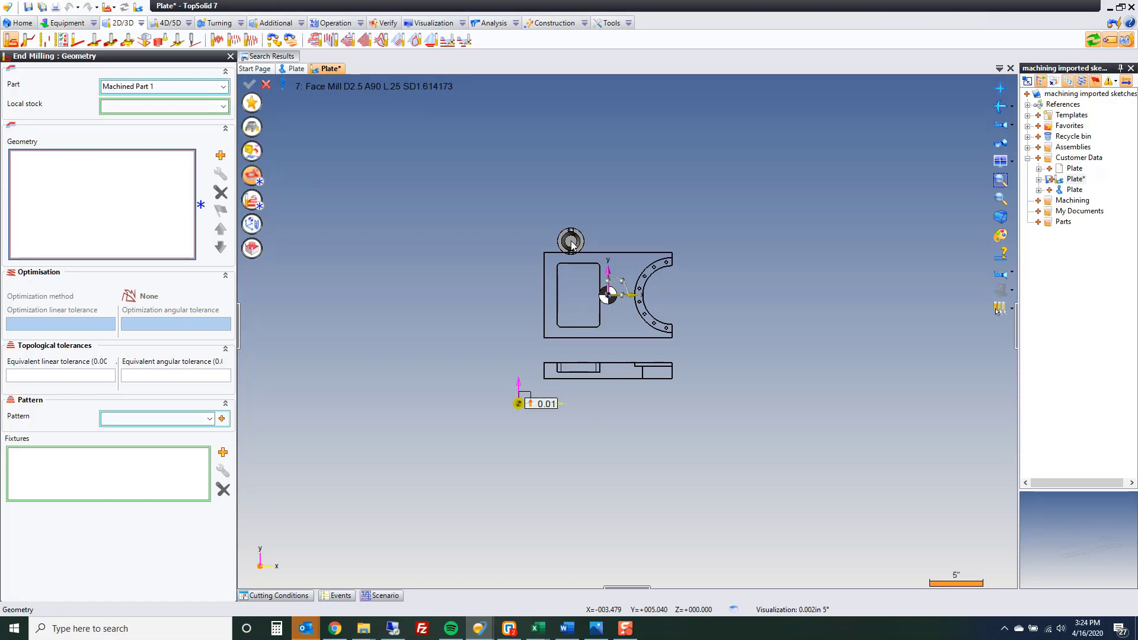
{"action": "key", "text": "Escape"}
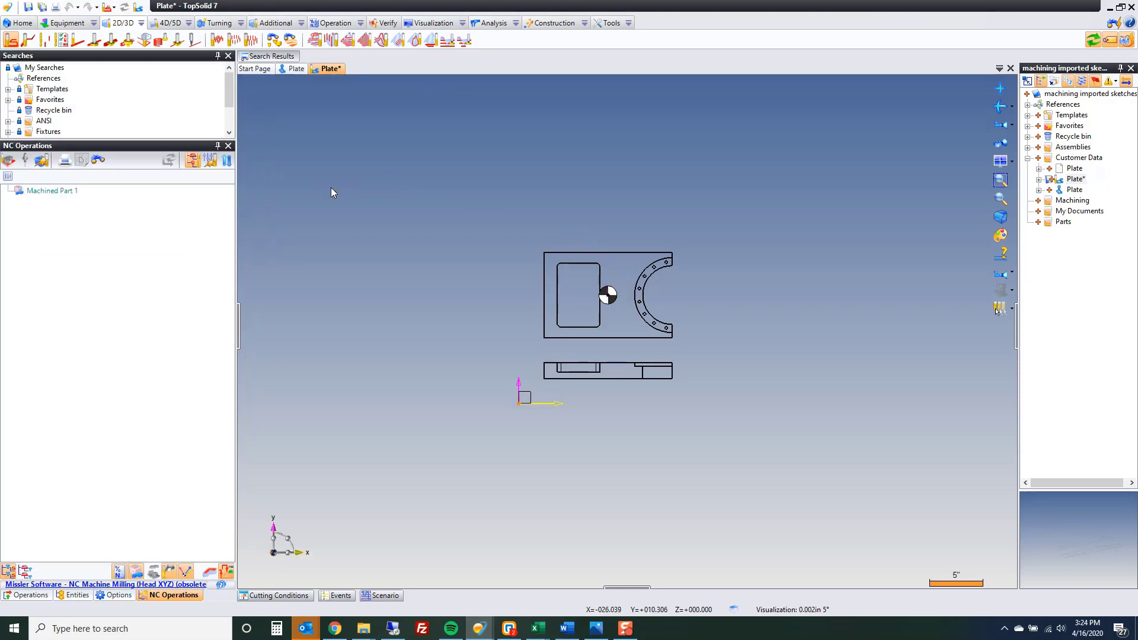
- Switch to the CAD context and sketch a 12 by 8 in axis-parallel rectangle over the plate's outline between its opposite corners
{"action": "left_click", "coordinate": [138, 7]}
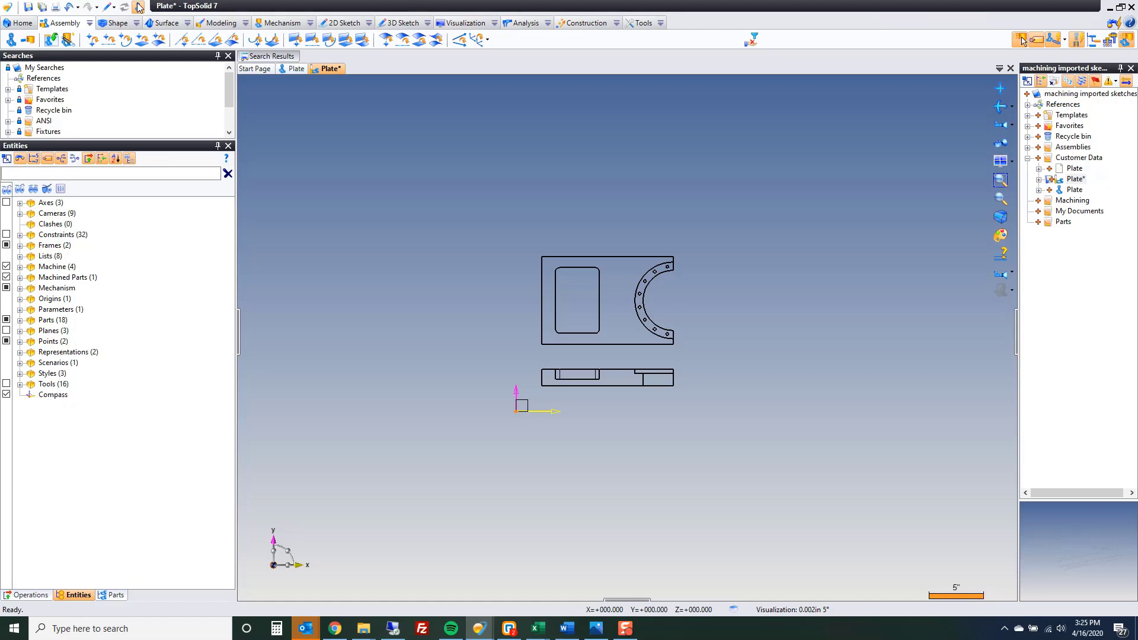
{"action": "scroll", "coordinate": [677, 300], "scroll_direction": "up", "scroll_amount": 3}
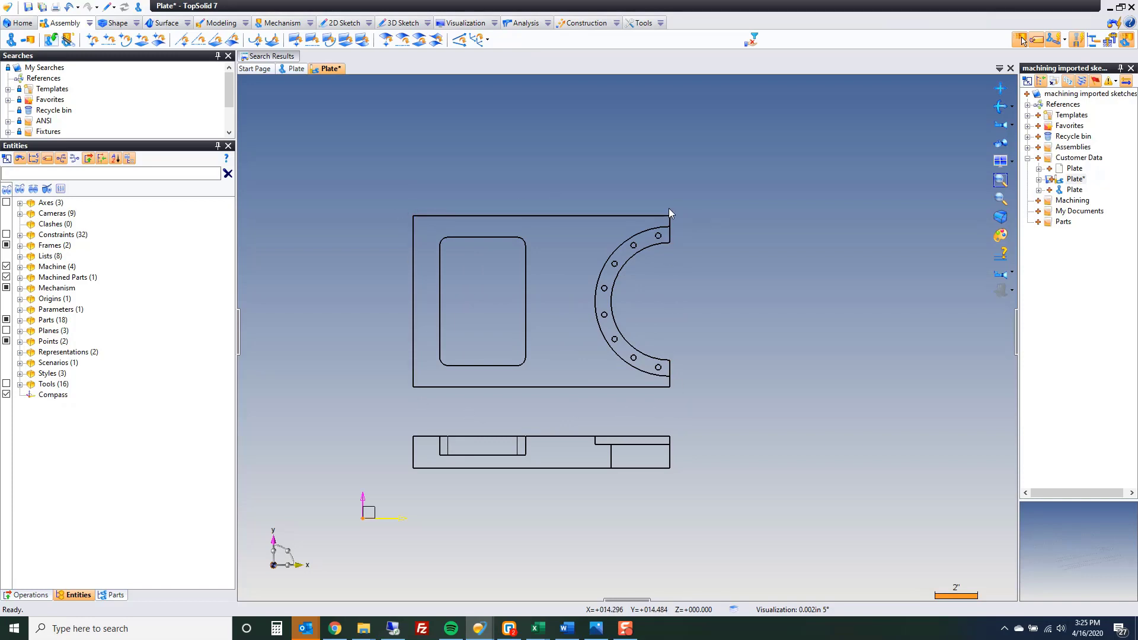
{"action": "right_click", "coordinate": [438, 127]}
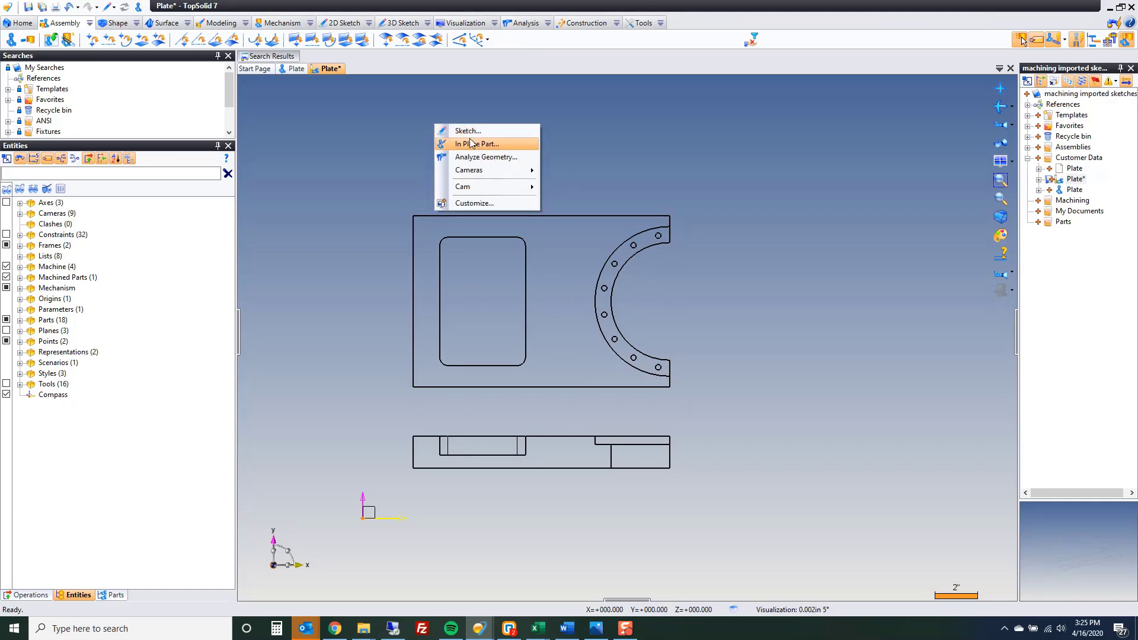
{"action": "left_click", "coordinate": [472, 130]}
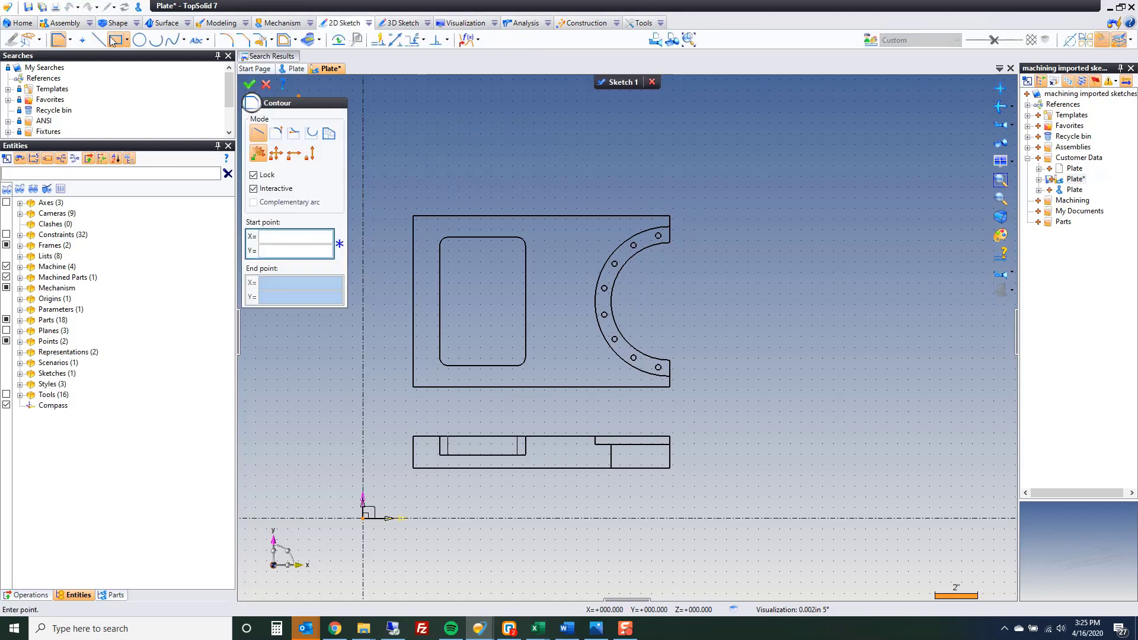
{"action": "left_click", "coordinate": [112, 39]}
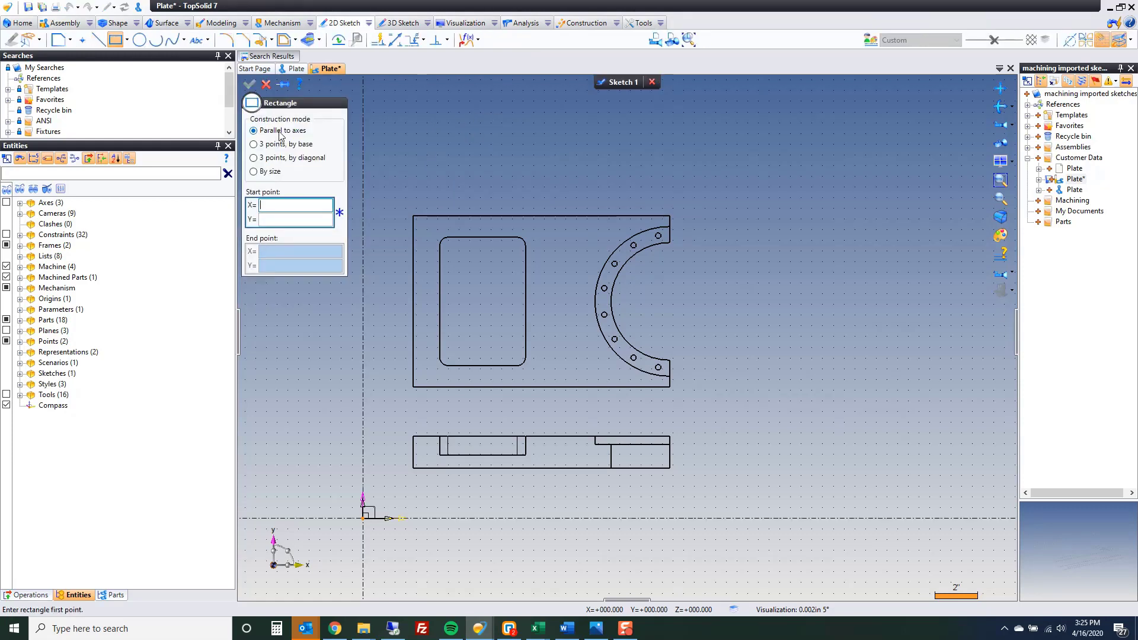
{"action": "left_click", "coordinate": [413, 216]}
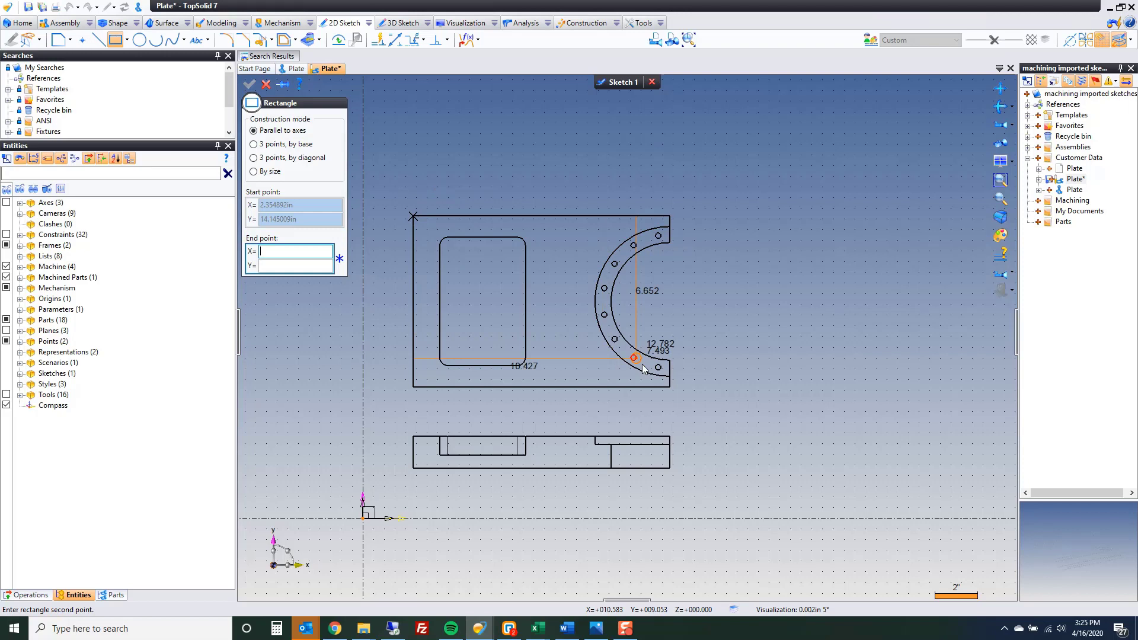
{"action": "left_click", "coordinate": [670, 385]}
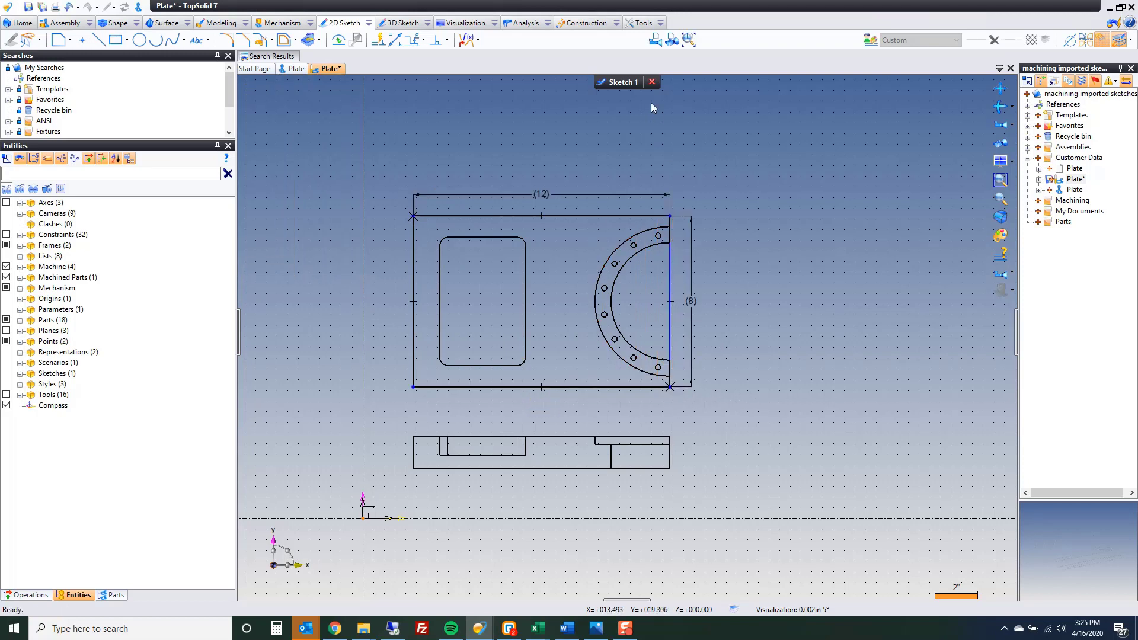
{"action": "left_click", "coordinate": [619, 84]}
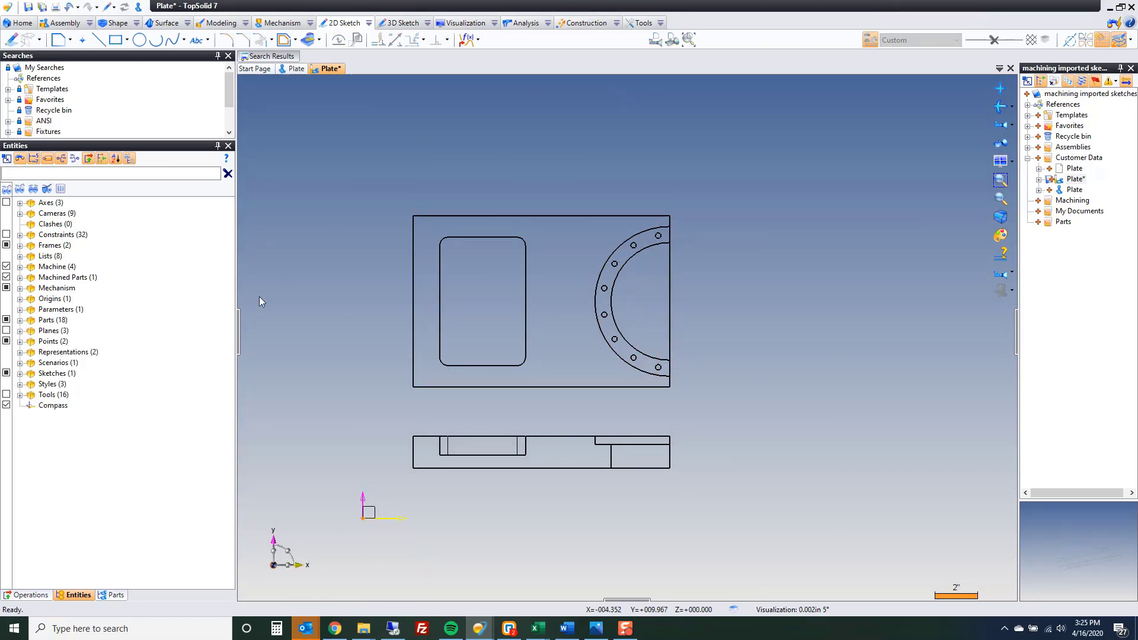
- Rename the rectangle's sketch as "Sketch for facing" and hide it
{"action": "left_click", "coordinate": [20, 373]}
{"action": "left_click", "coordinate": [61, 385]}
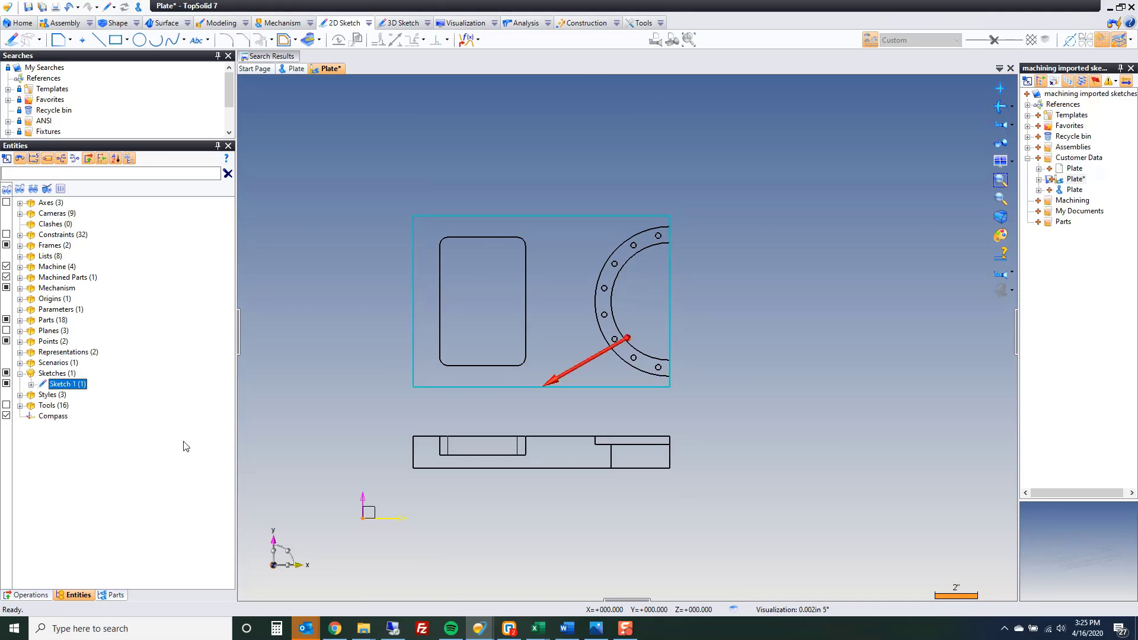
{"action": "key", "text": "F2"}
{"action": "type", "text": "Sketch for facing"}
{"action": "key", "text": "Return"}
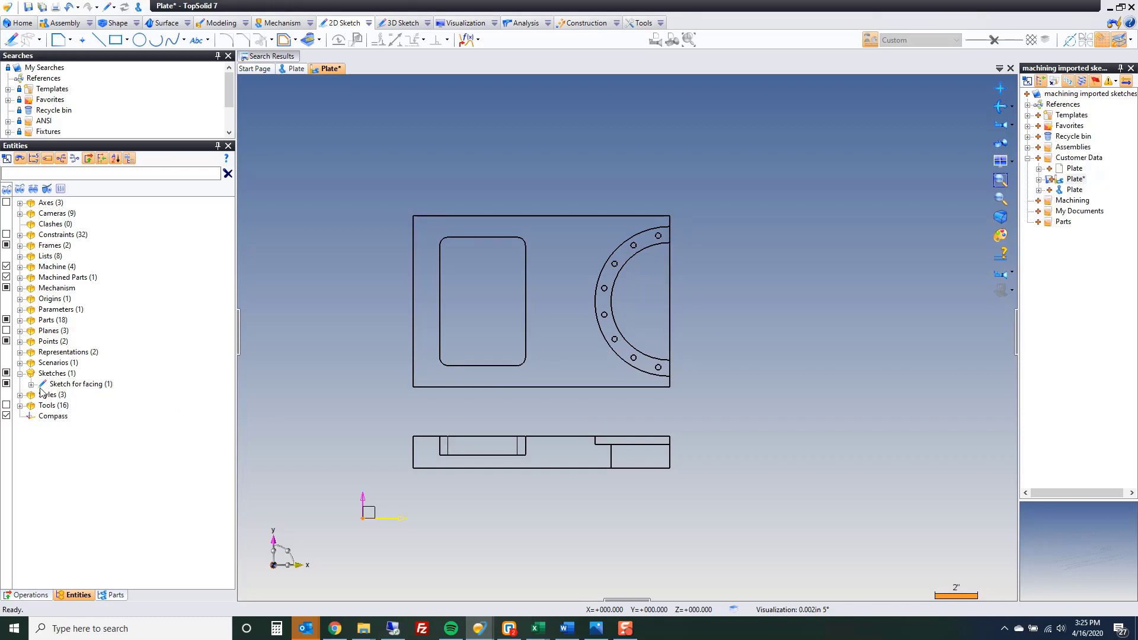
{"action": "left_click", "coordinate": [7, 384]}
- Start a new sketch on the absolute XY plane and project the inner arc of the plate's open pocket into it
{"action": "right_click", "coordinate": [595, 176]}
{"action": "left_click", "coordinate": [628, 176]}
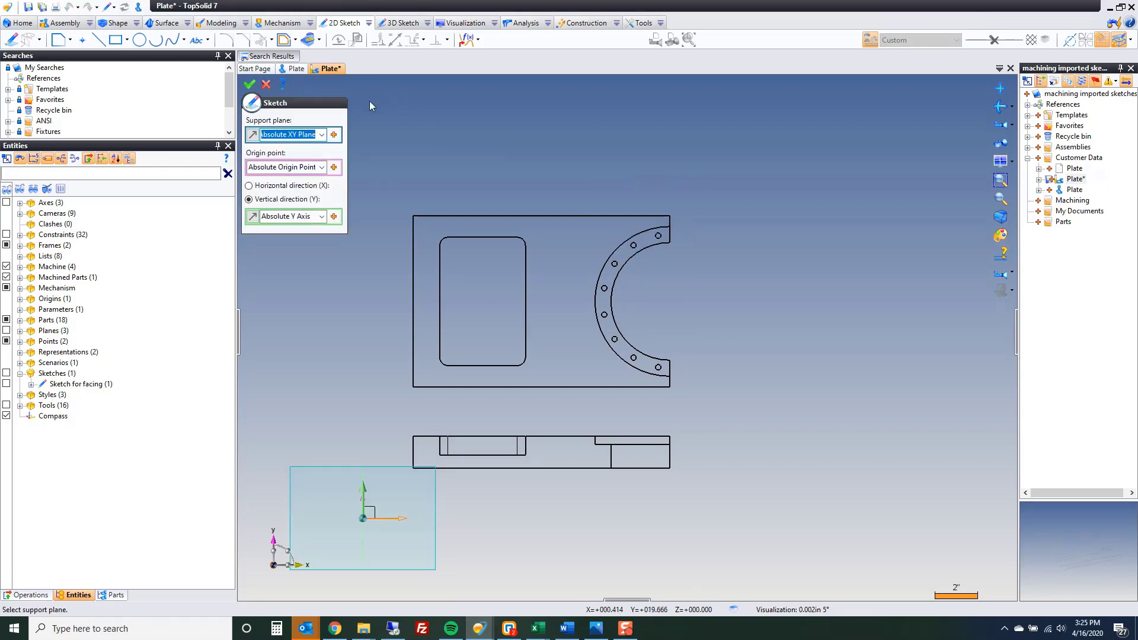
{"action": "left_click", "coordinate": [249, 84]}
{"action": "left_click", "coordinate": [306, 40]}
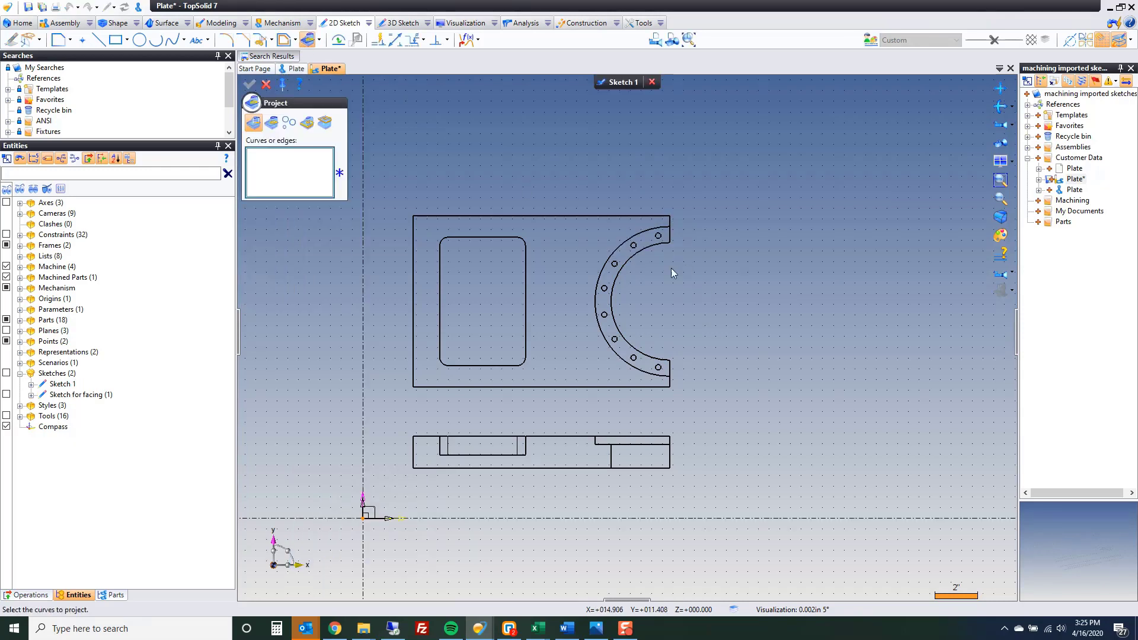
{"action": "left_click", "coordinate": [647, 247]}
{"action": "right_click", "coordinate": [703, 261]}
{"action": "left_click", "coordinate": [704, 259]}
- Close the projected arc with a vertical line between its two endpoints and finish the sketch
{"action": "left_click", "coordinate": [98, 40]}
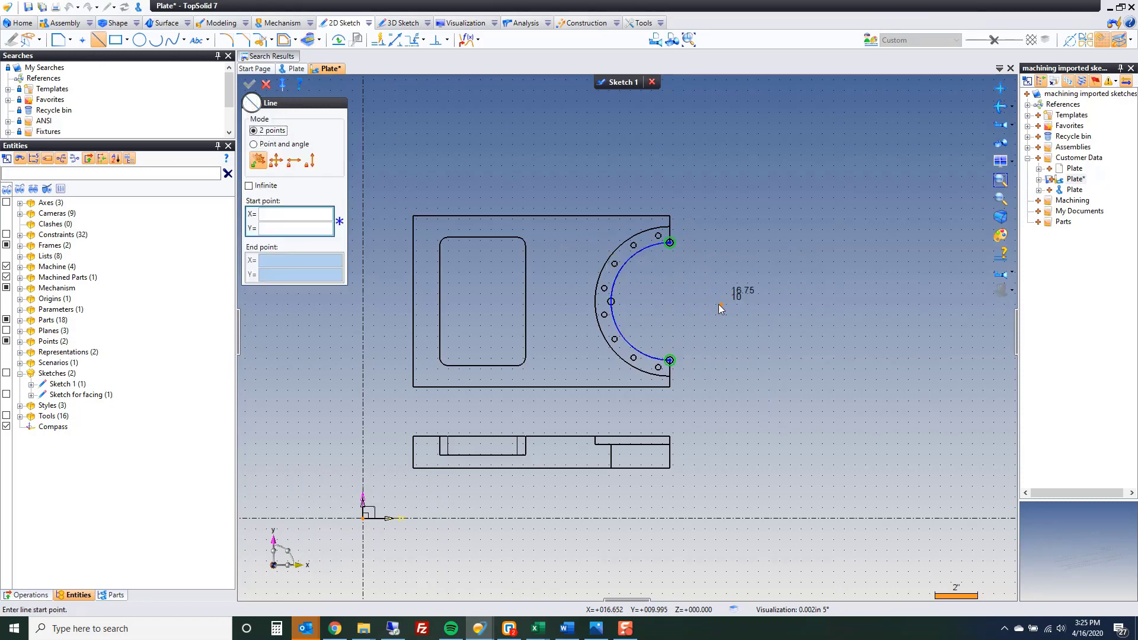
{"action": "left_click", "coordinate": [669, 243]}
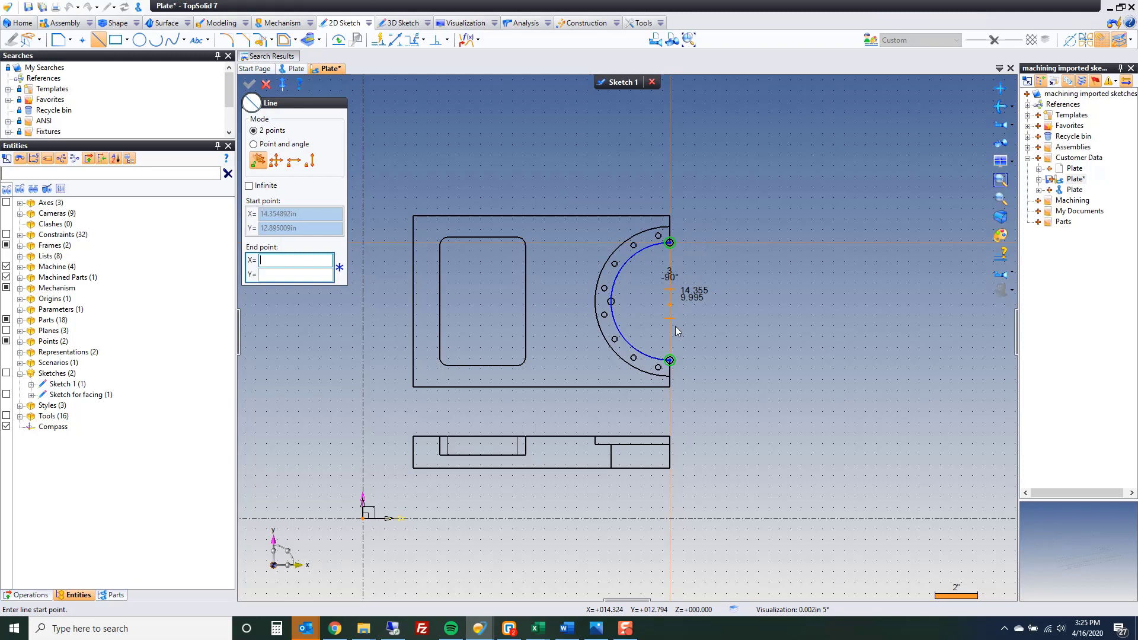
{"action": "left_click", "coordinate": [669, 359]}
{"action": "right_click", "coordinate": [719, 314]}
{"action": "left_click", "coordinate": [731, 325]}
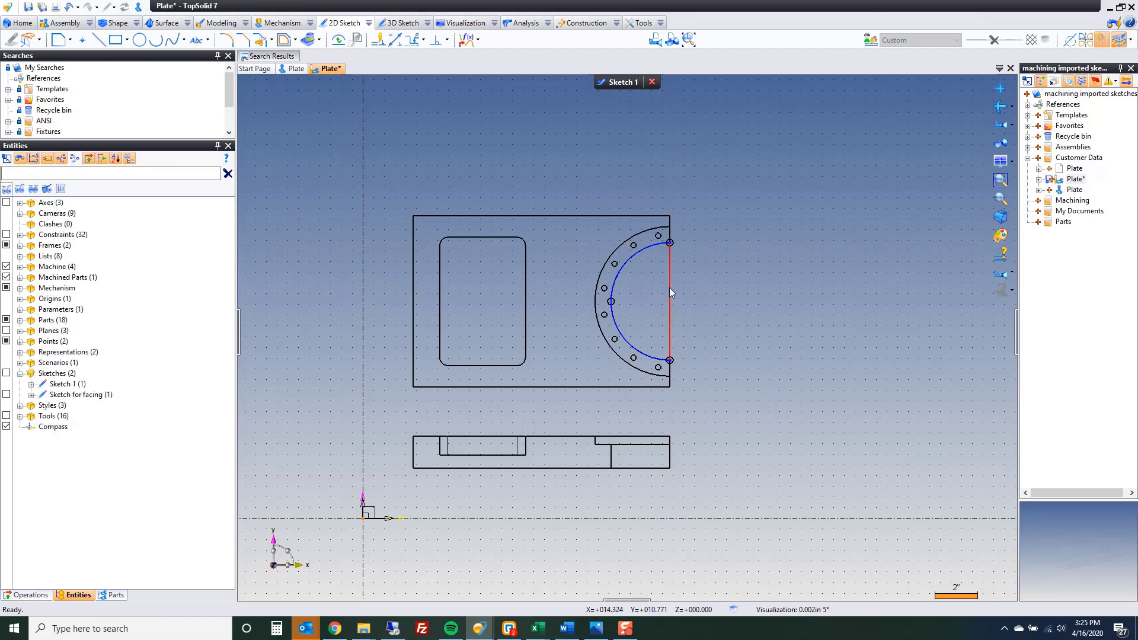
{"action": "left_click", "coordinate": [617, 82]}
- Rename the facing sketch as "Open pocket sketch" and hide the sketch with the closed arc profile
{"action": "left_click", "coordinate": [78, 396]}
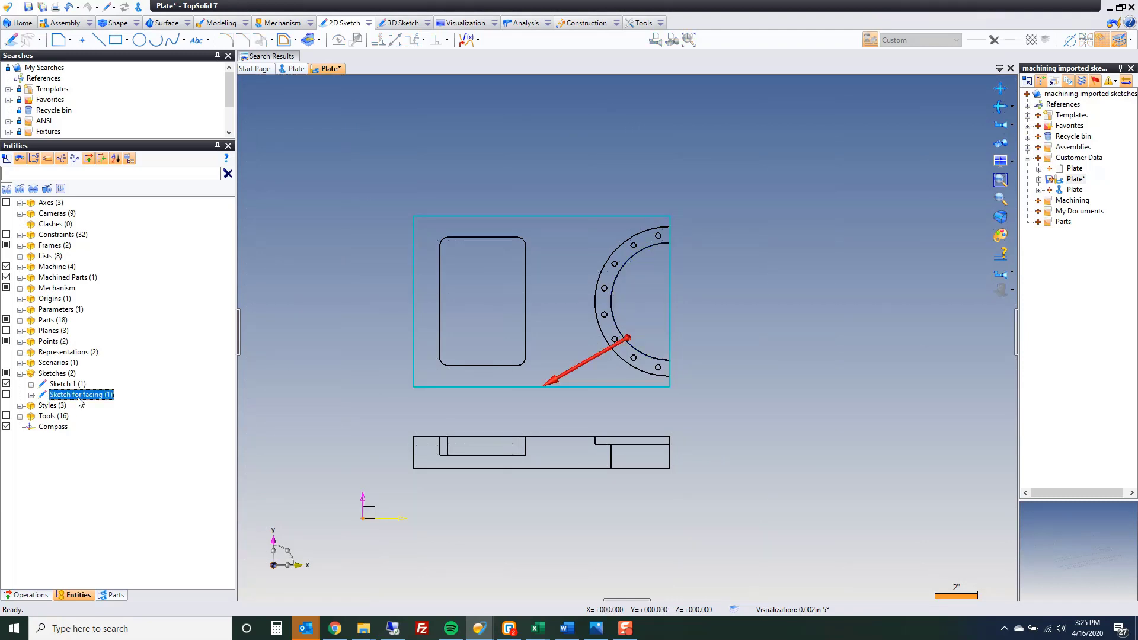
{"action": "type", "text": "Open pocket sketch"}
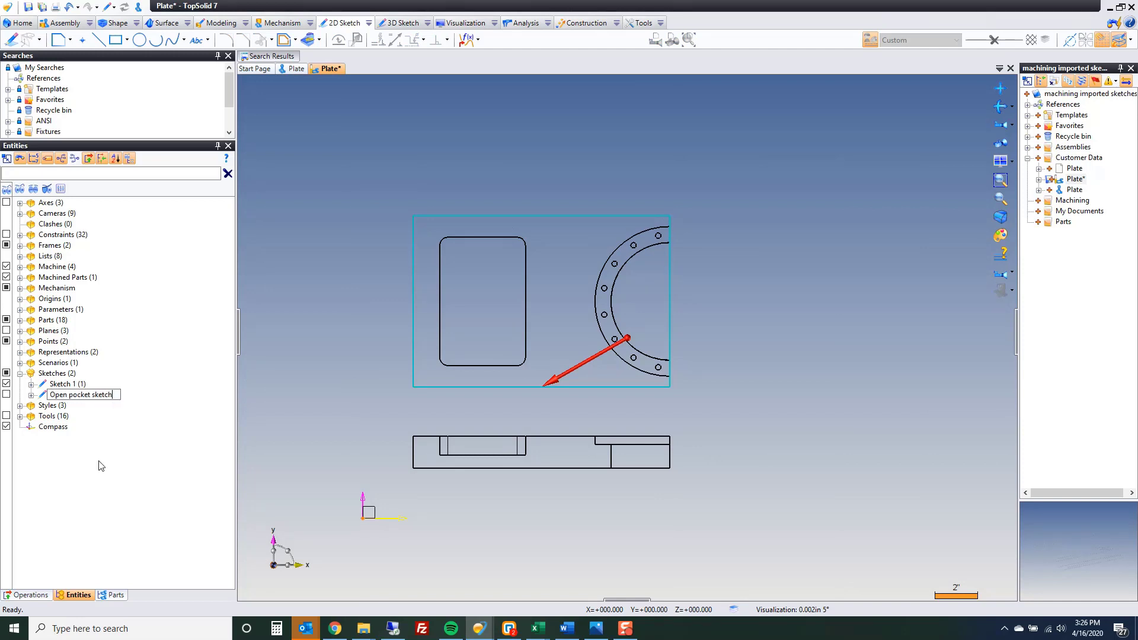
{"action": "key", "text": "Return"}
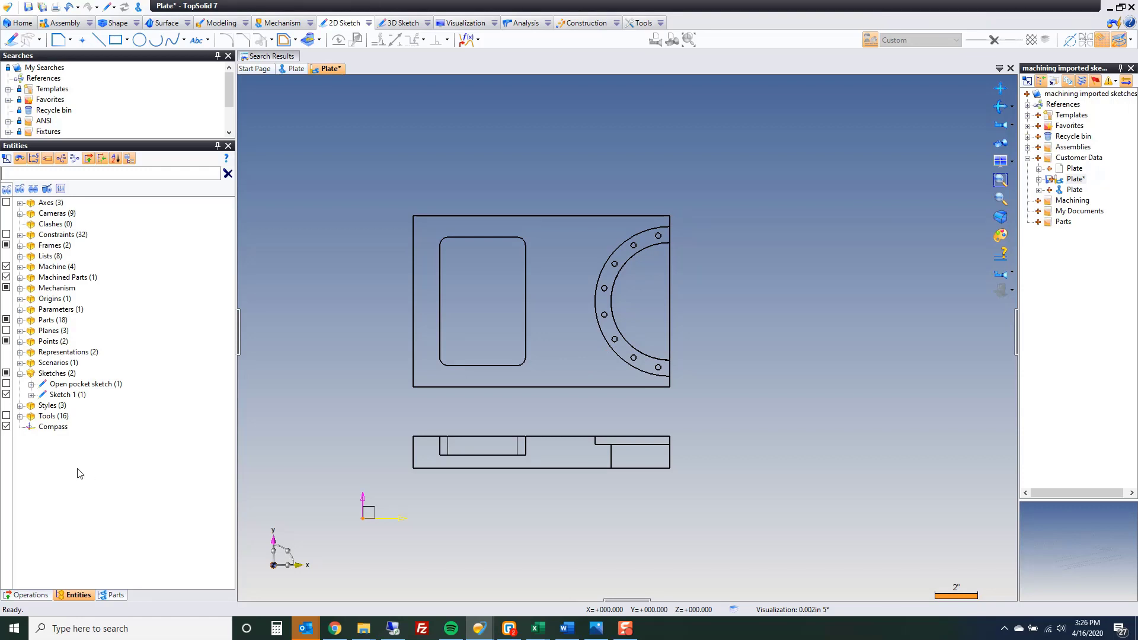
{"action": "left_click", "coordinate": [6, 394]}
- Return to the CAM context and hide the Plate part among the document's parts
{"action": "left_click", "coordinate": [138, 7]}
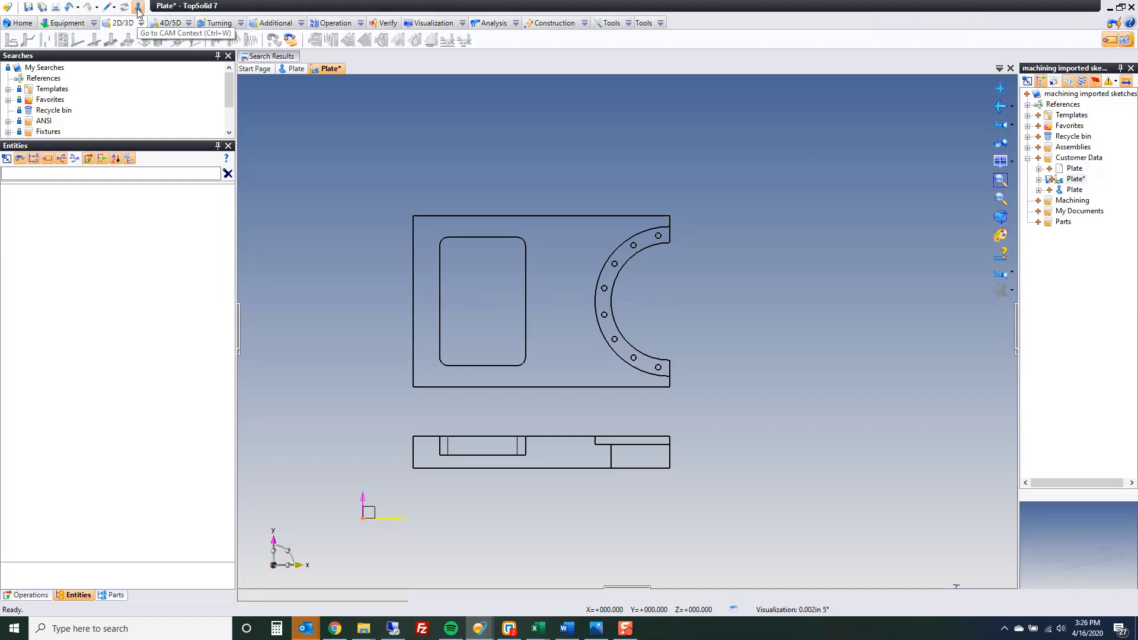
{"action": "left_click", "coordinate": [73, 594]}
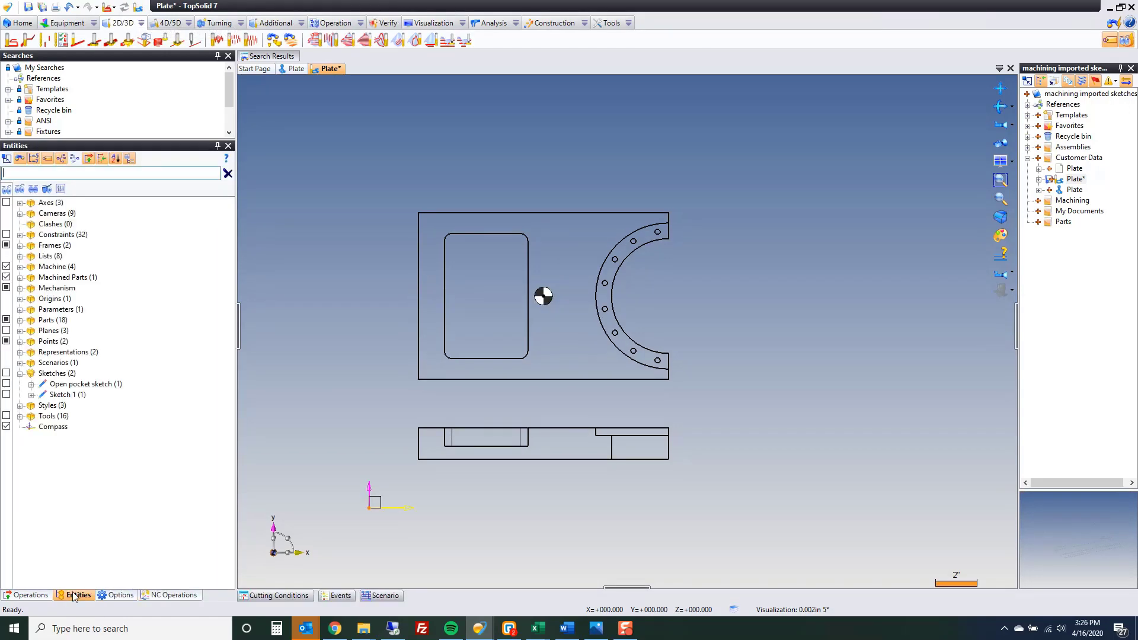
{"action": "double_click", "coordinate": [33, 323]}
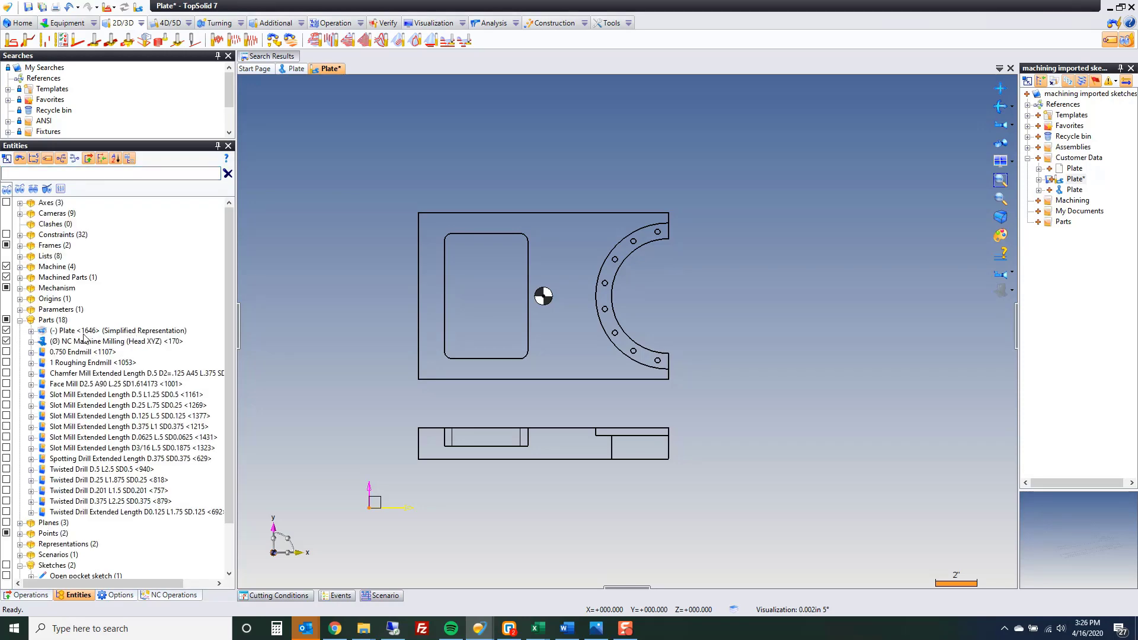
{"action": "left_click", "coordinate": [6, 330]}
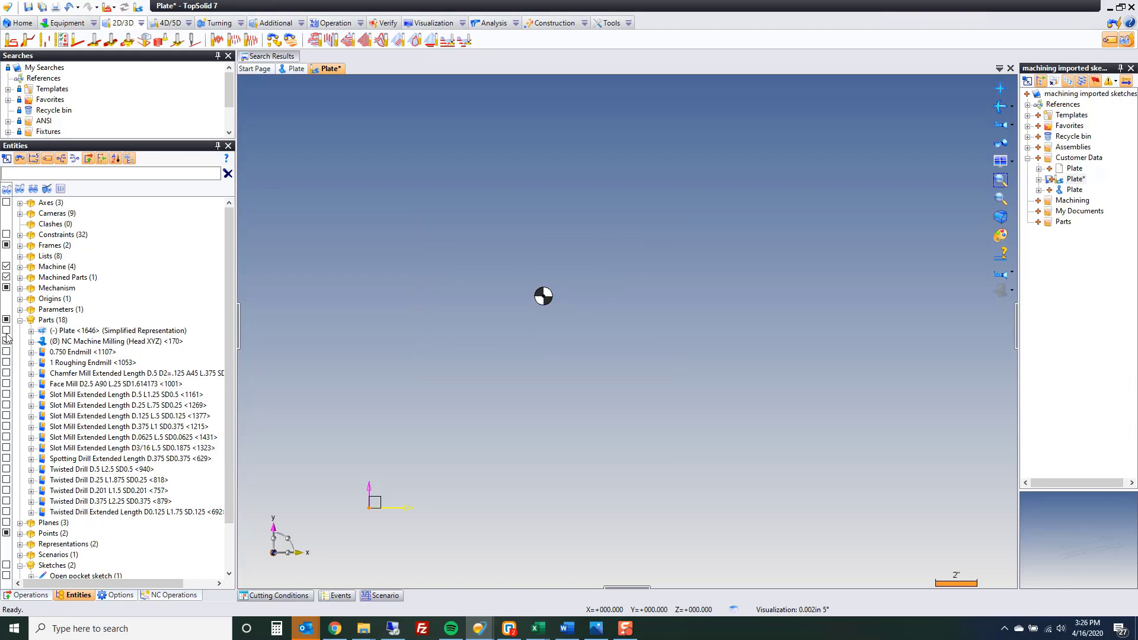
- Show the Open pocket sketch and start an End Milling operation on its rectangular profile
{"action": "left_click", "coordinate": [6, 340]}
{"action": "scroll", "coordinate": [65, 492], "scroll_direction": "down", "scroll_amount": 2}
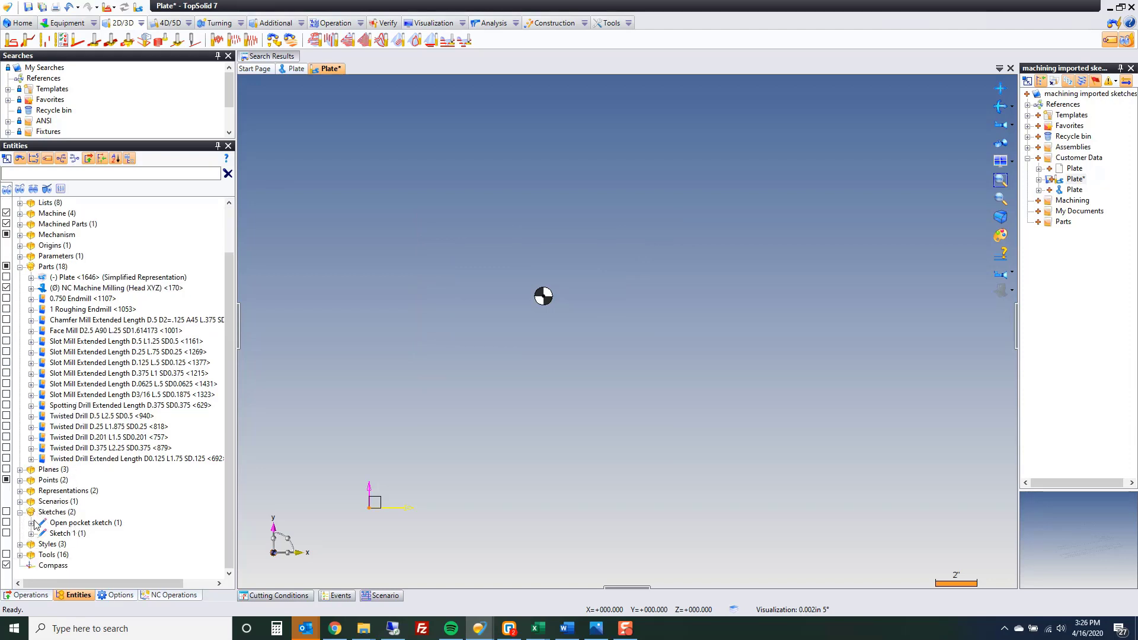
{"action": "left_click", "coordinate": [6, 522]}
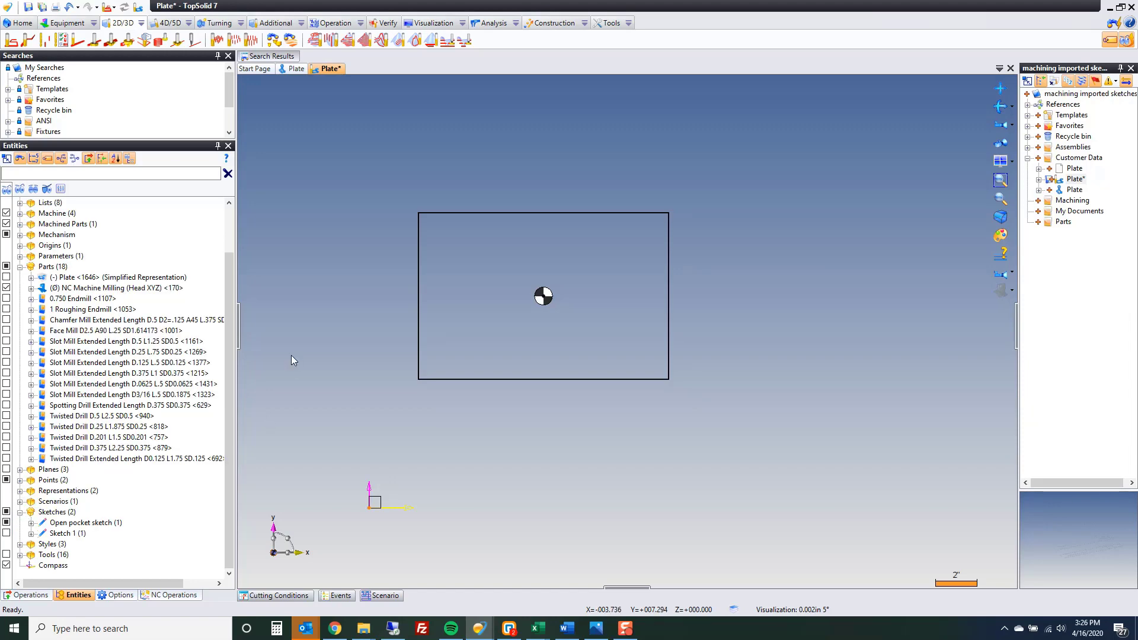
{"action": "left_click", "coordinate": [467, 379]}
{"action": "right_click", "coordinate": [467, 379]}
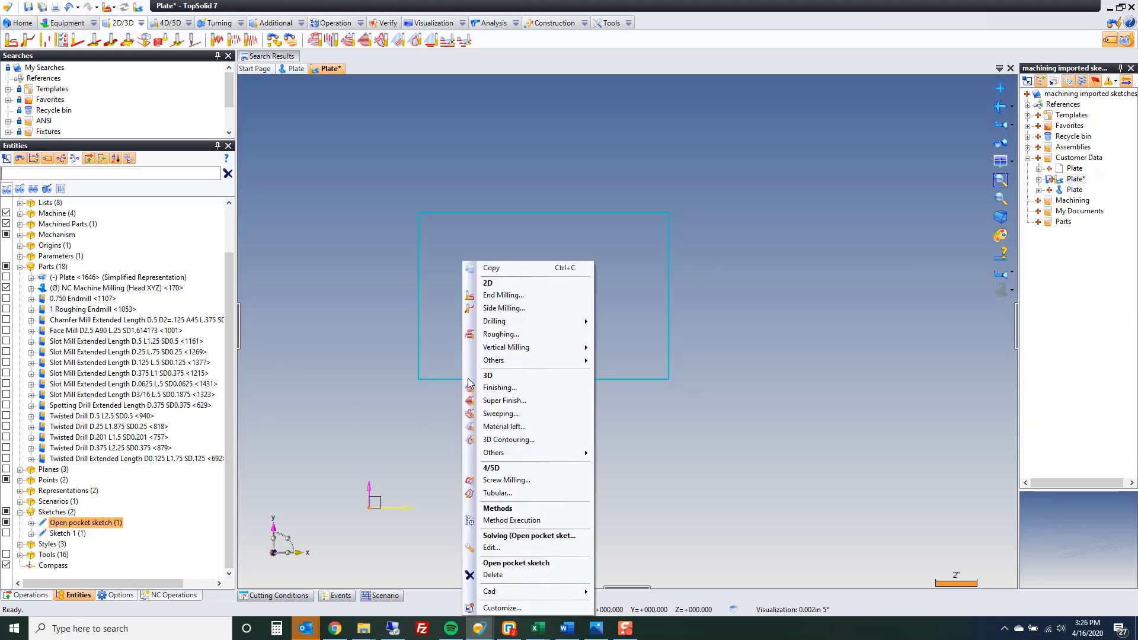
{"action": "left_click", "coordinate": [514, 295]}
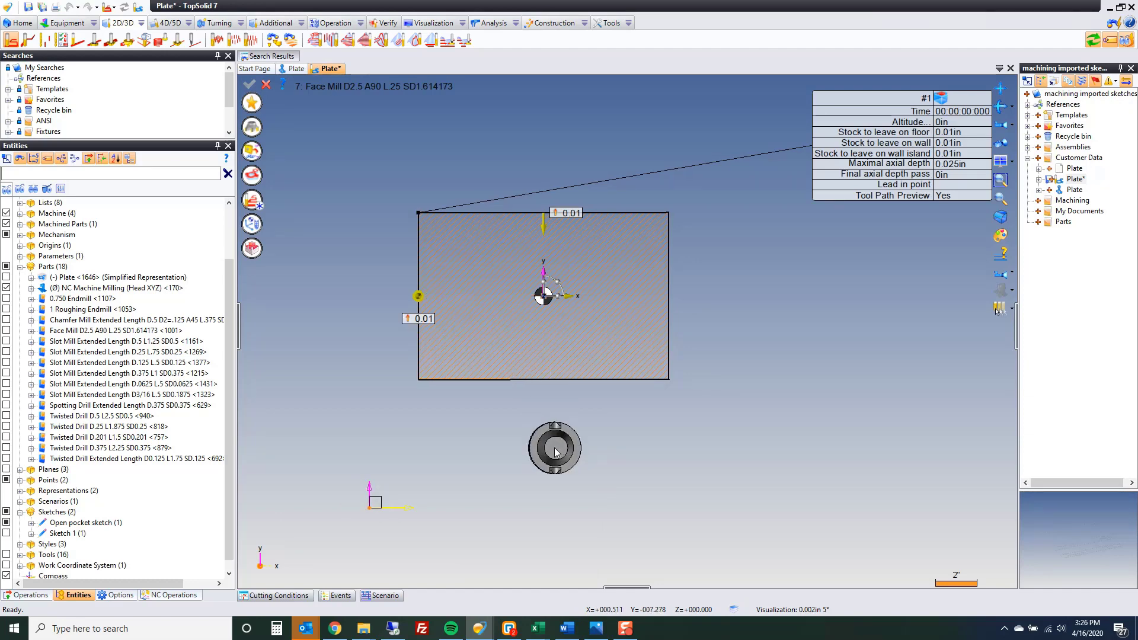
{"action": "middle_click_drag", "start_coordinate": [552, 449], "coordinate": [553, 446]}
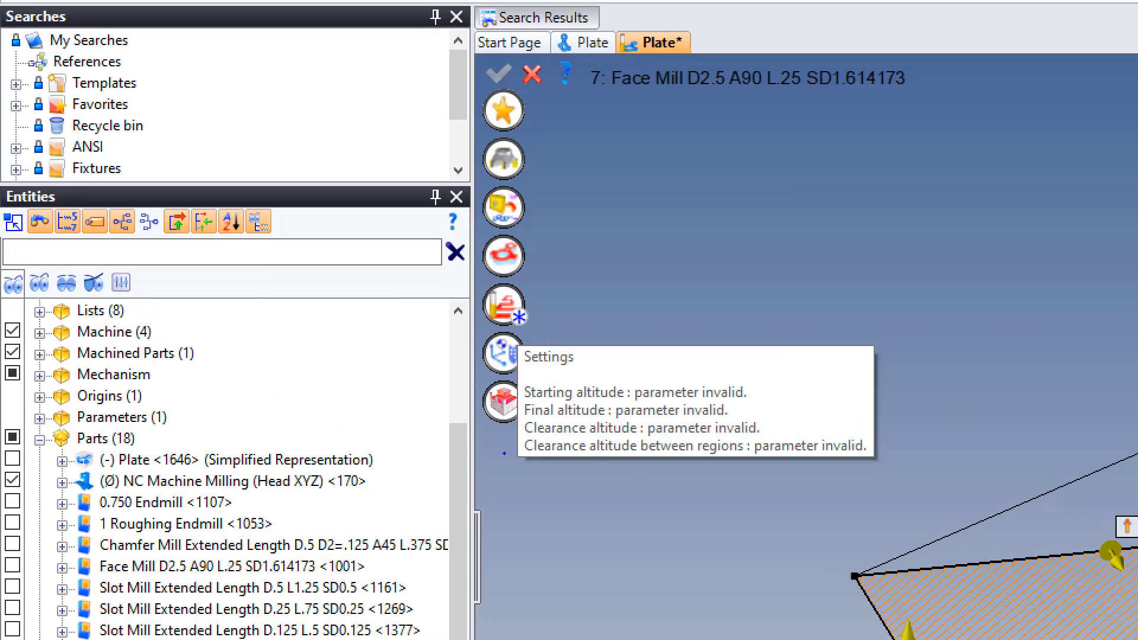
- Open the end milling altitude settings and set the starting altitude to .125 in
{"action": "mouse_move", "coordinate": [503, 466]}
{"action": "left_mouse_down"}
{"action": "mouse_move", "coordinate": [655, 491]}
{"action": "mouse_move", "coordinate": [854, 474]}
{"action": "mouse_move", "coordinate": [857, 360]}
{"action": "mouse_move", "coordinate": [591, 353]}
{"action": "mouse_move", "coordinate": [432, 398]}
{"action": "mouse_move", "coordinate": [533, 451]}
{"action": "left_mouse_up"}
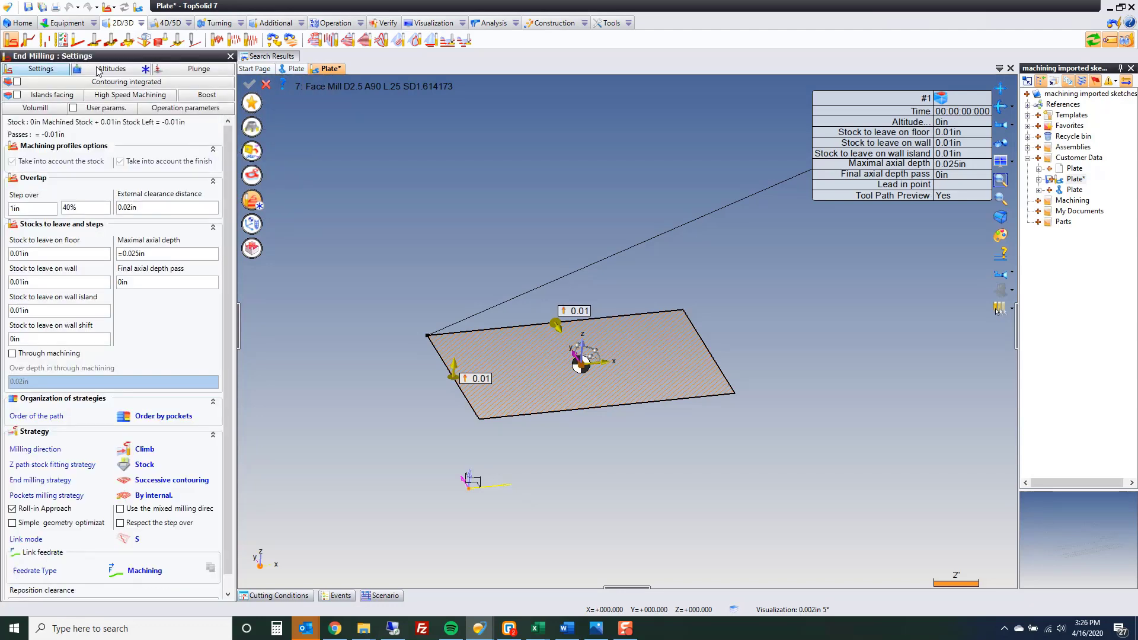
{"action": "left_click", "coordinate": [95, 70]}
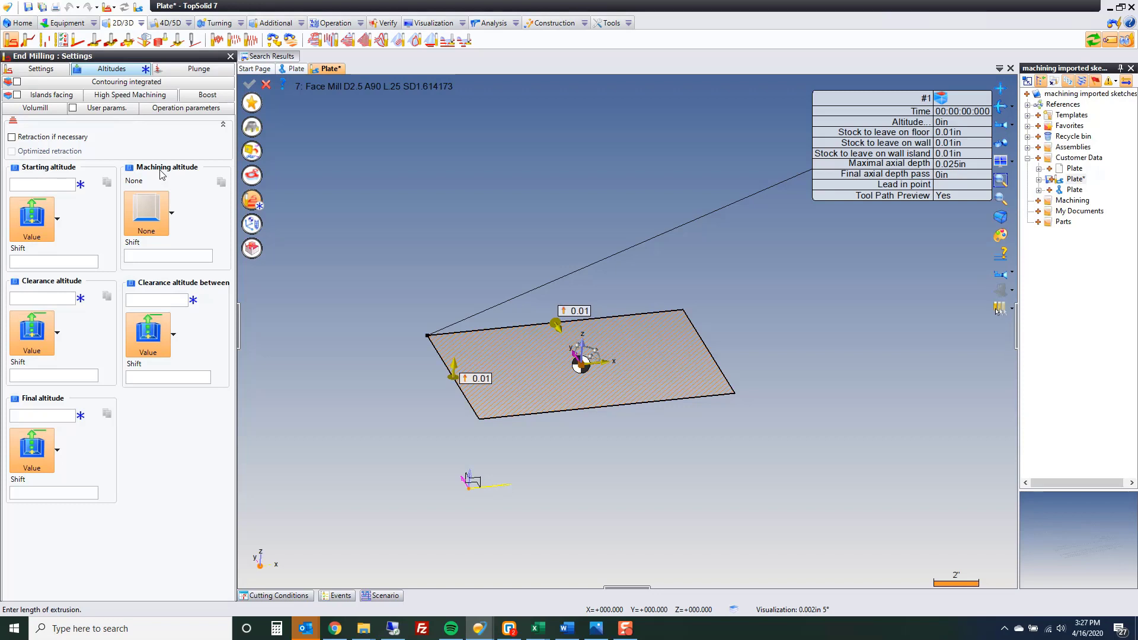
{"action": "left_click", "coordinate": [28, 184]}
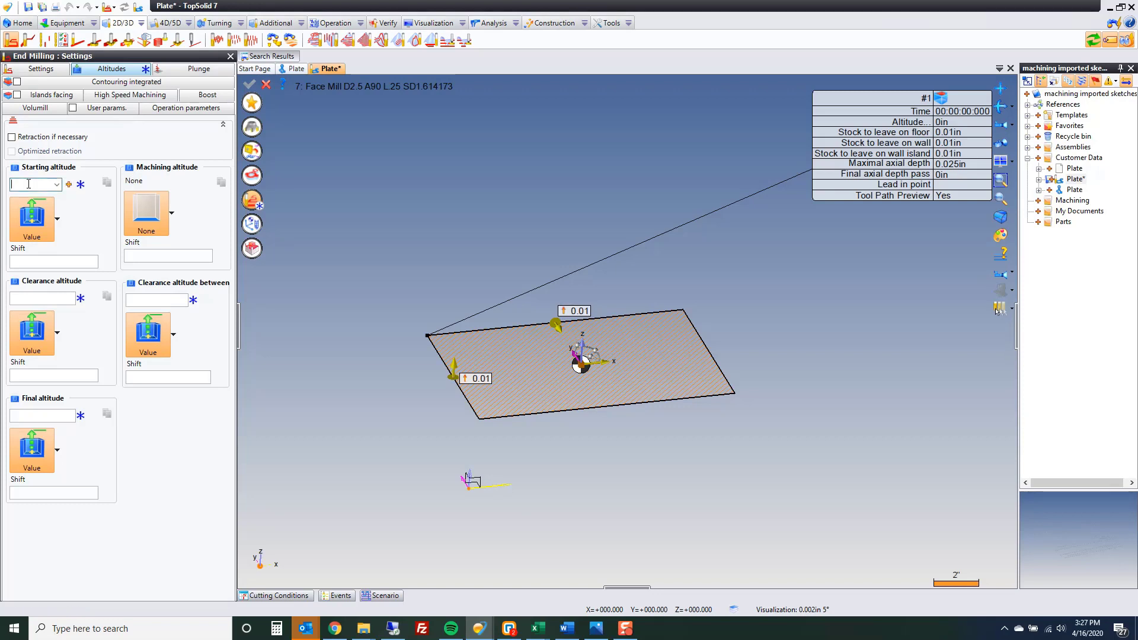
{"action": "type", "text": ".125"}
{"action": "key", "text": "Tab"}
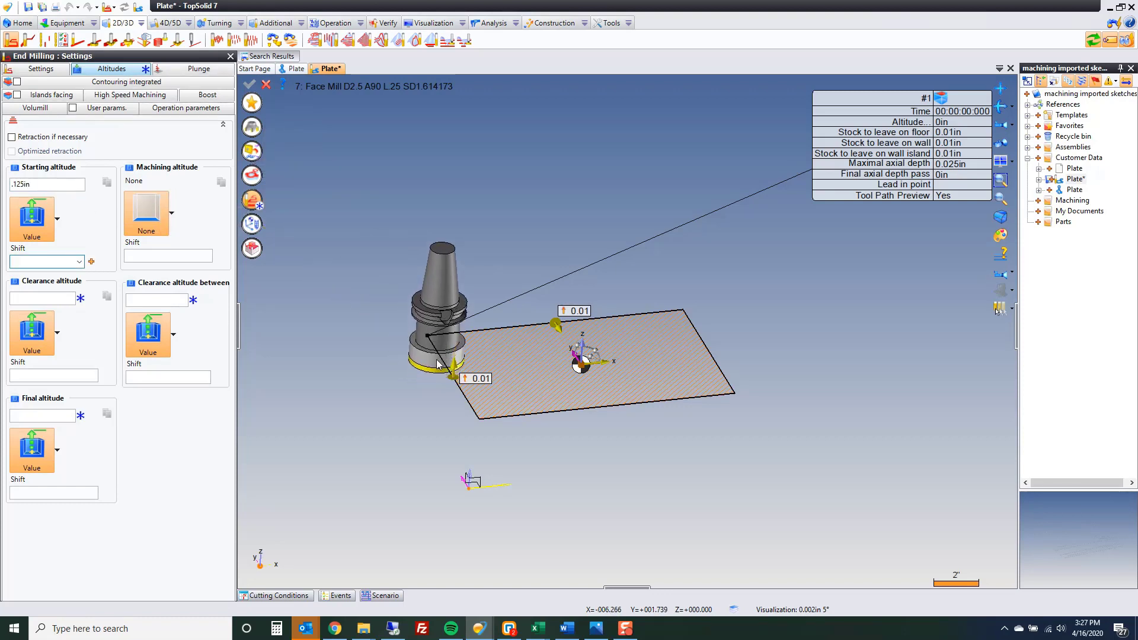
- Set the clearance altitude, the clearance altitude between regions and the final altitude each to 1 in
{"action": "left_click", "coordinate": [40, 299]}
{"action": "type", "text": "1"}
{"action": "key", "text": "Tab"}
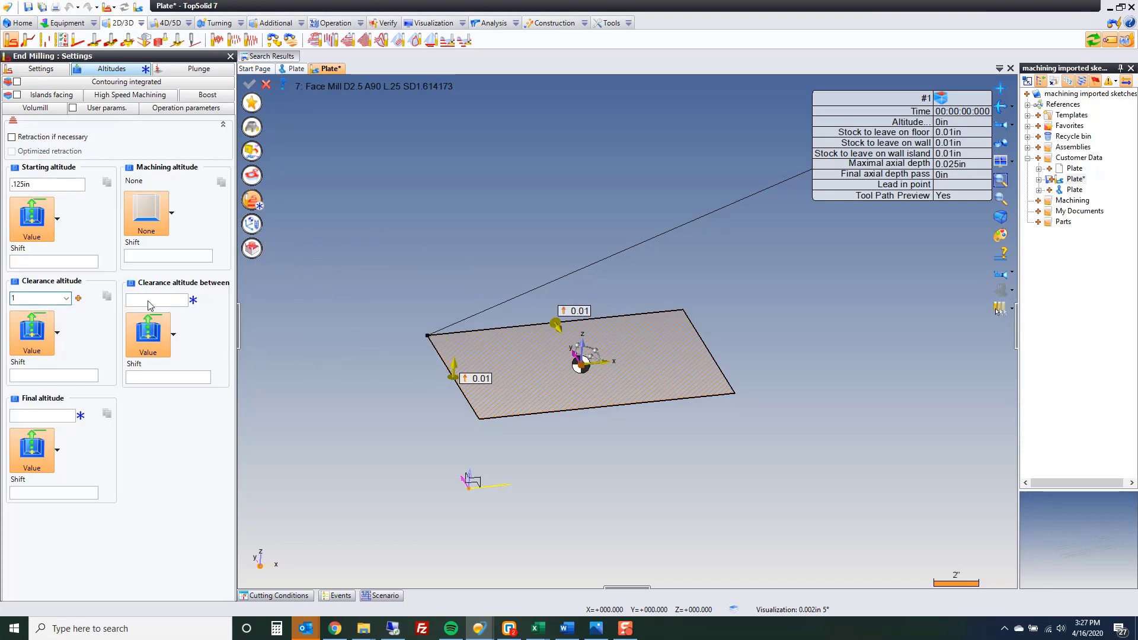
{"action": "type", "text": "1"}
{"action": "left_click", "coordinate": [34, 419]}
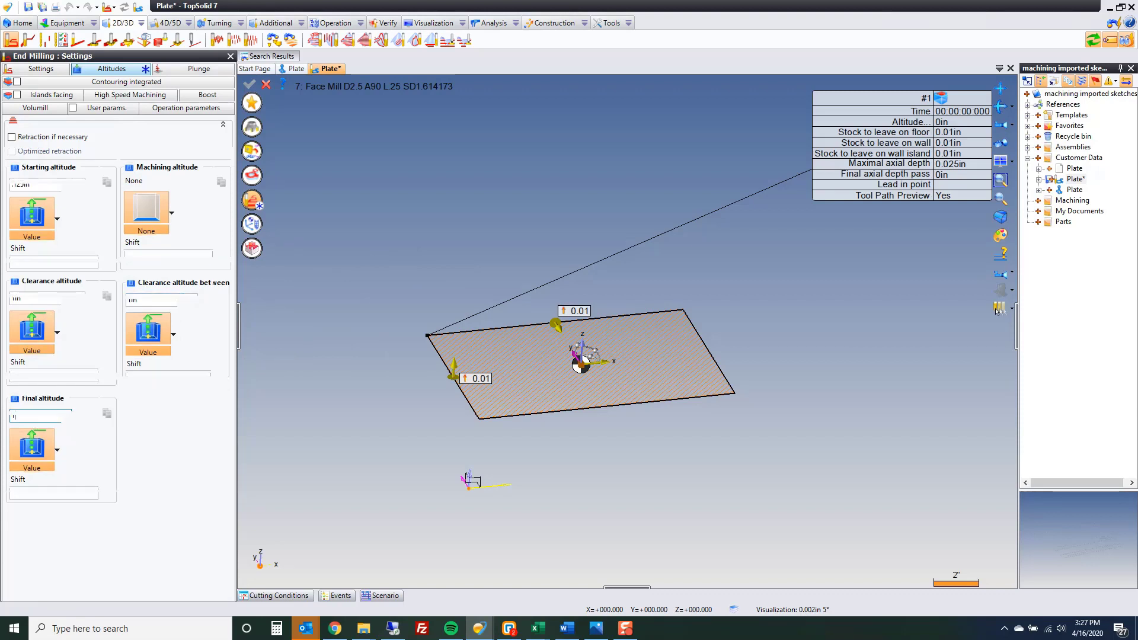
{"action": "type", "text": "1"}
{"action": "key", "text": "Tab"}
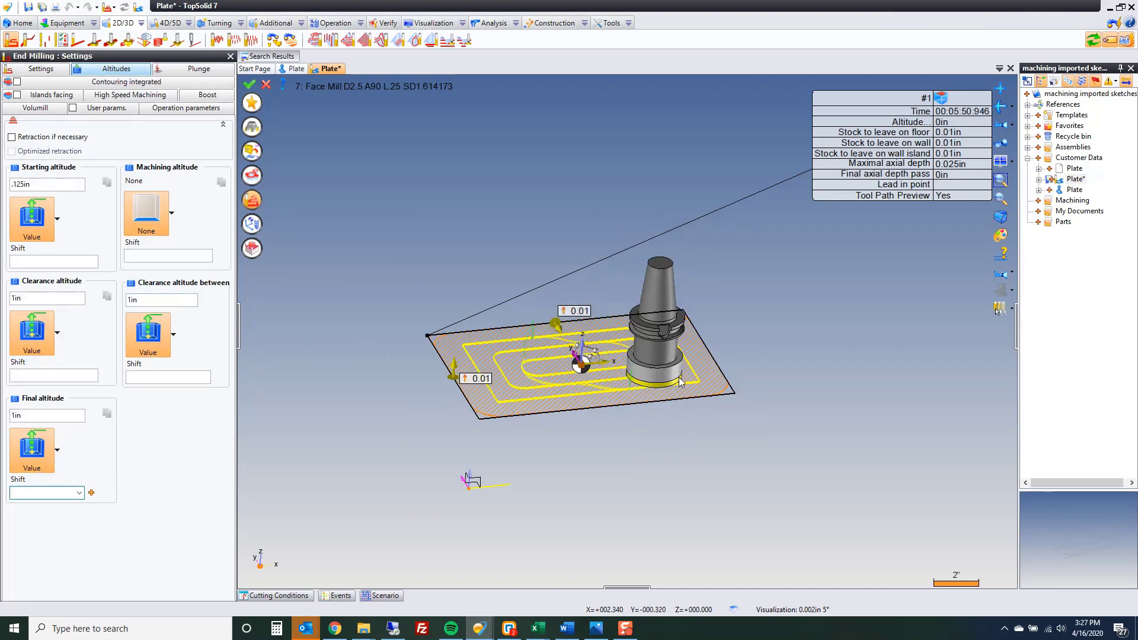
- Change the rectangular profile's machining type to facing and validate the end milling operation
{"action": "left_click", "coordinate": [945, 101]}
{"action": "left_click", "coordinate": [955, 99]}
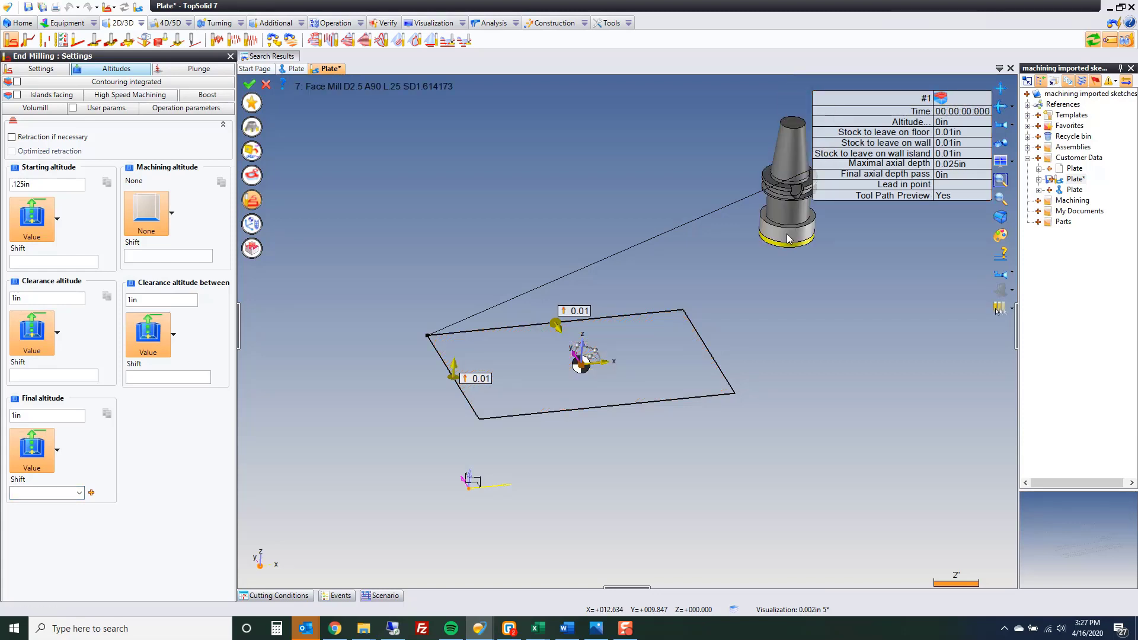
{"action": "left_click", "coordinate": [940, 98]}
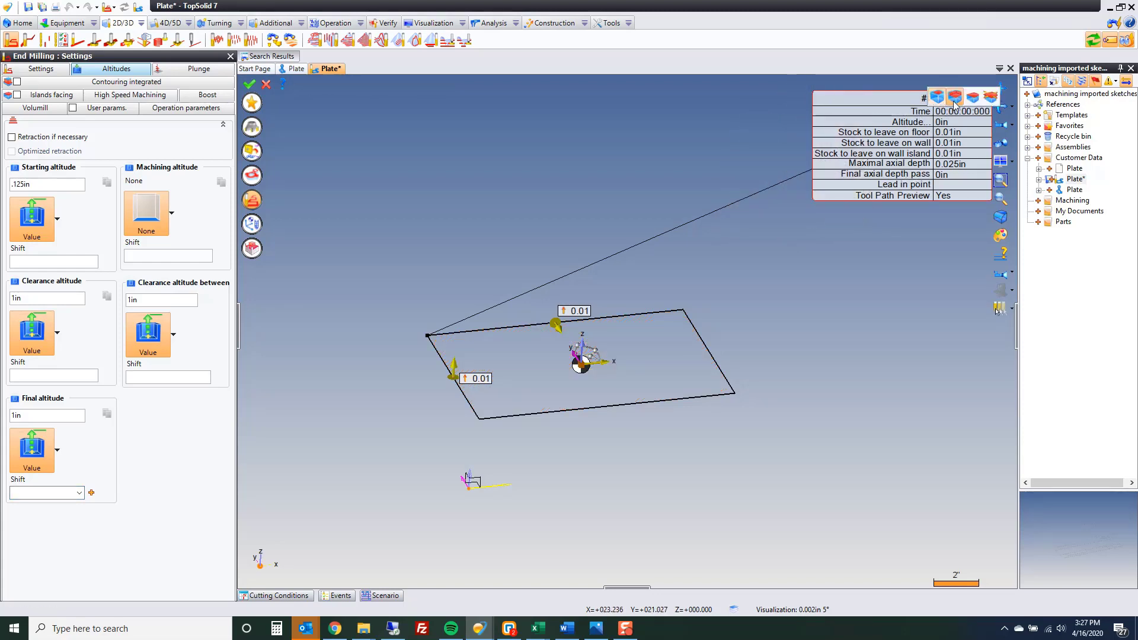
{"action": "left_click", "coordinate": [954, 100]}
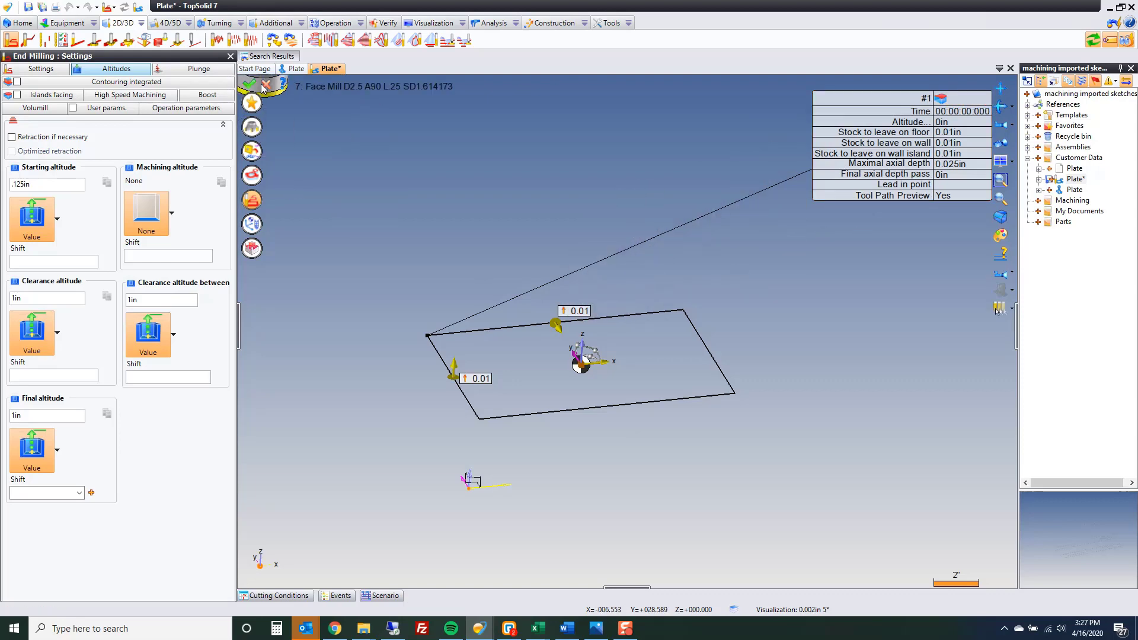
{"action": "left_click", "coordinate": [263, 85]}
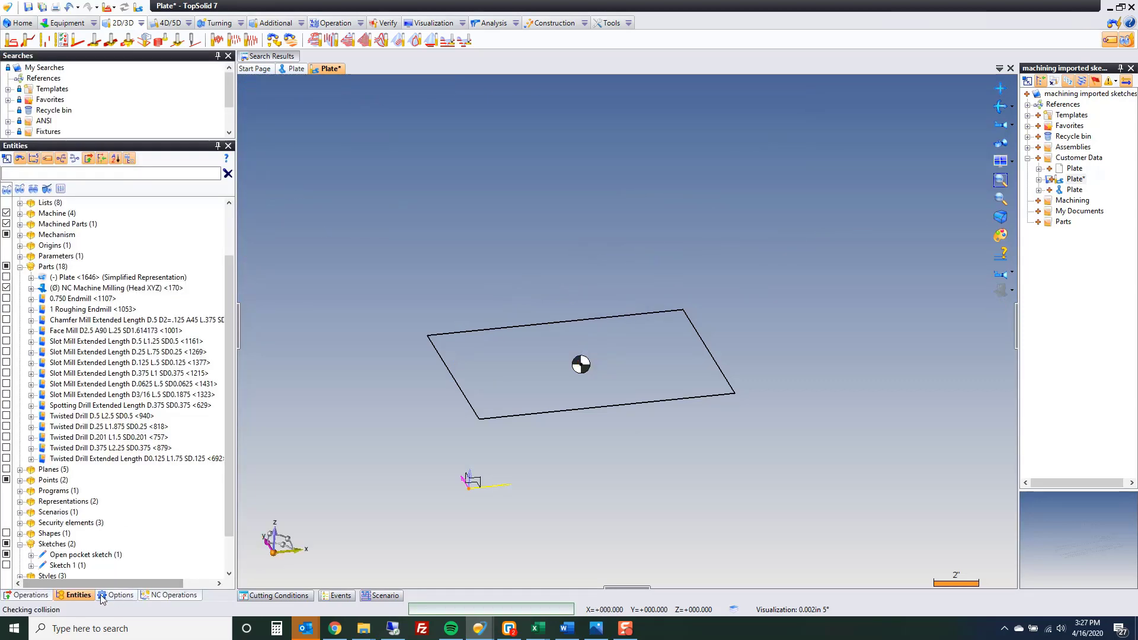
- Reopen the Facing operation from the NC operations and change its profile type to open pocketing
{"action": "left_click", "coordinate": [156, 596]}
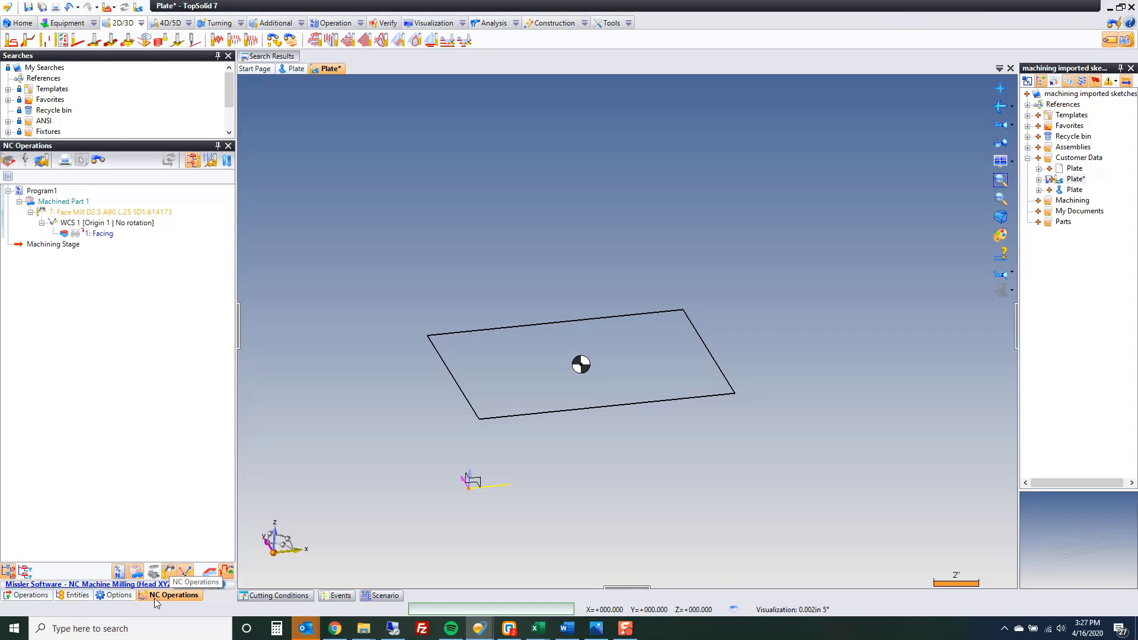
{"action": "double_click", "coordinate": [101, 231]}
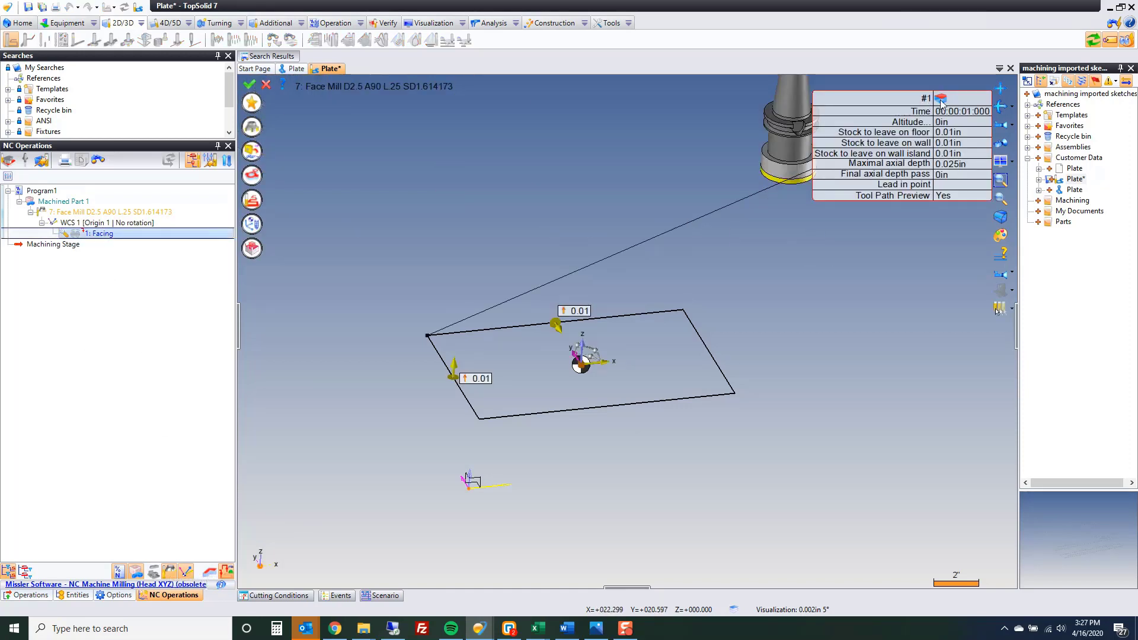
{"action": "left_click", "coordinate": [941, 99]}
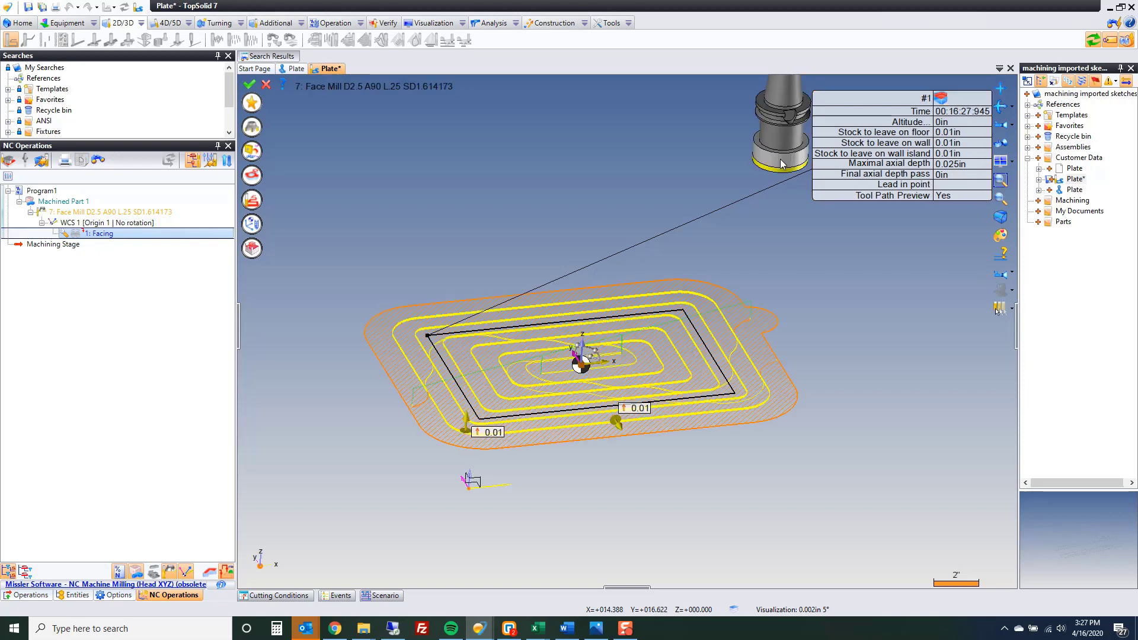
- Change the end milling strategy from Successive contouring to Sweeping in the operation's settings
{"action": "left_click_drag", "start_coordinate": [602, 166], "coordinate": [255, 172]}
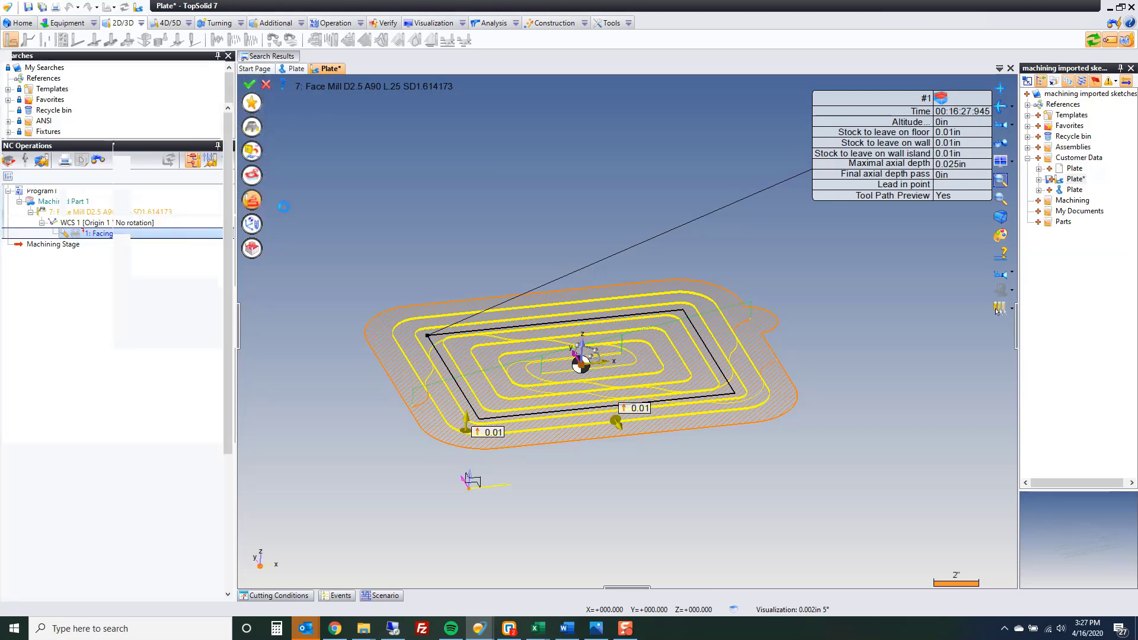
{"action": "left_click", "coordinate": [155, 485]}
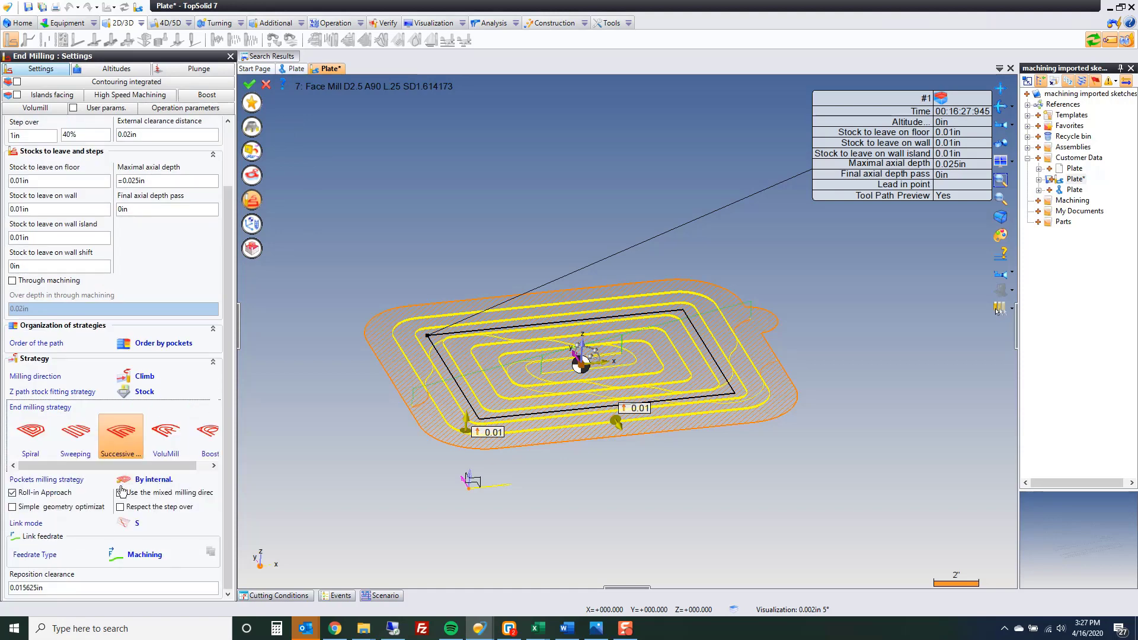
{"action": "left_click", "coordinate": [75, 503]}
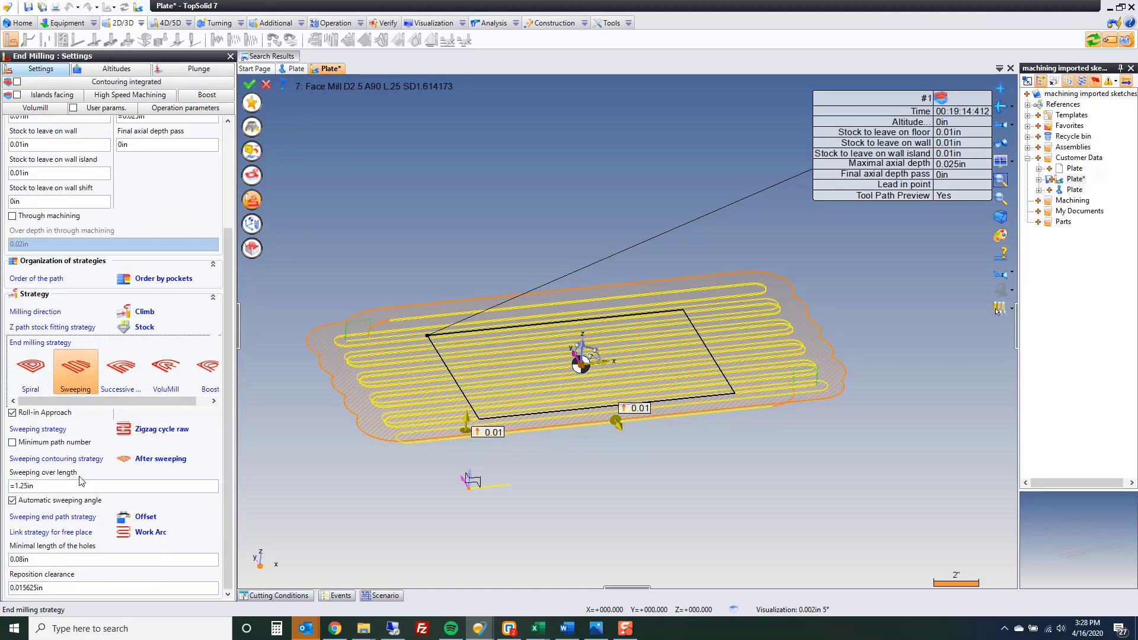
- Set the sweeping over length to 0 in
{"action": "left_click", "coordinate": [79, 483]}
{"action": "type", "text": "0"}
{"action": "key", "text": "Return"}
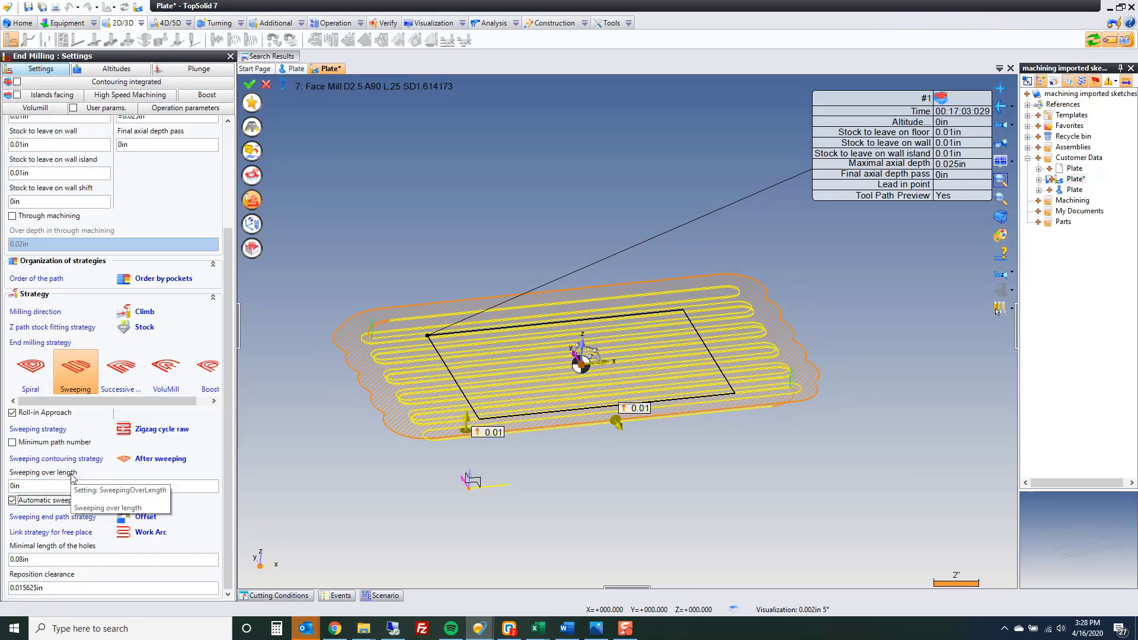
{"action": "left_click", "coordinate": [57, 487]}
{"action": "type", "text": "-."}
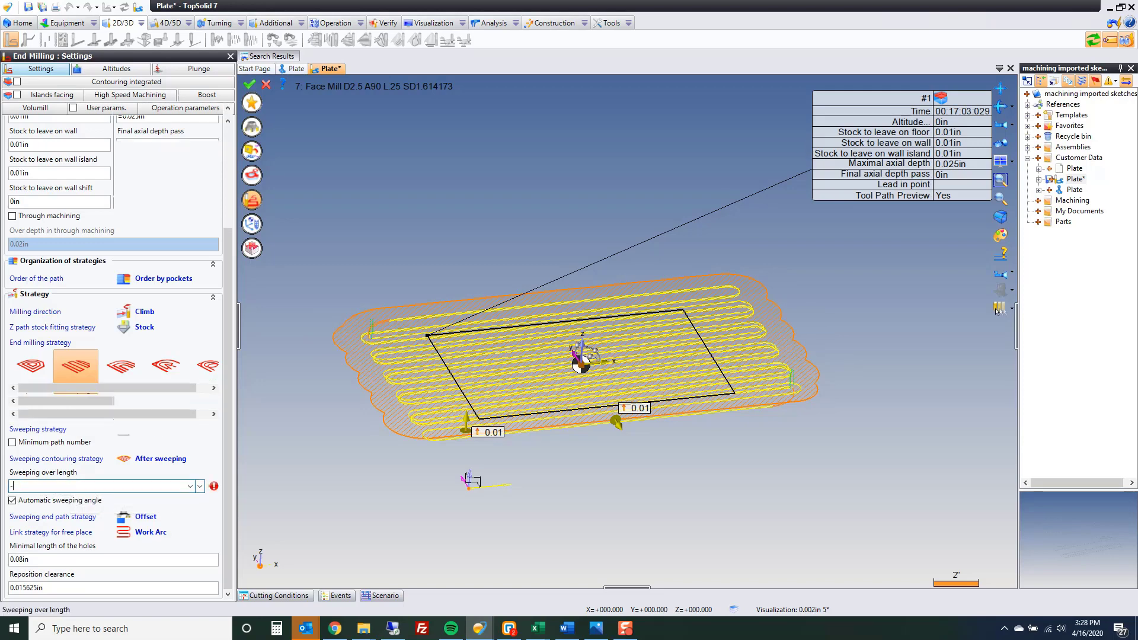
{"action": "key", "text": "Return"}
{"action": "key", "text": "Return"}
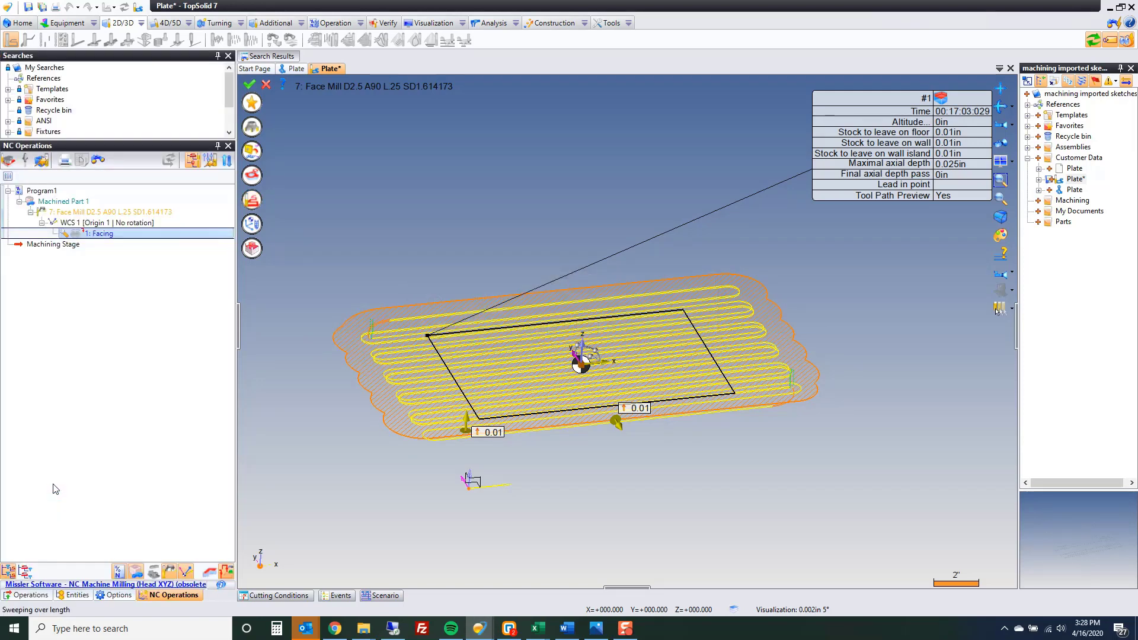
- Set the sweeping over length to -1 in and validate the open pocketing operation
{"action": "left_click", "coordinate": [254, 202]}
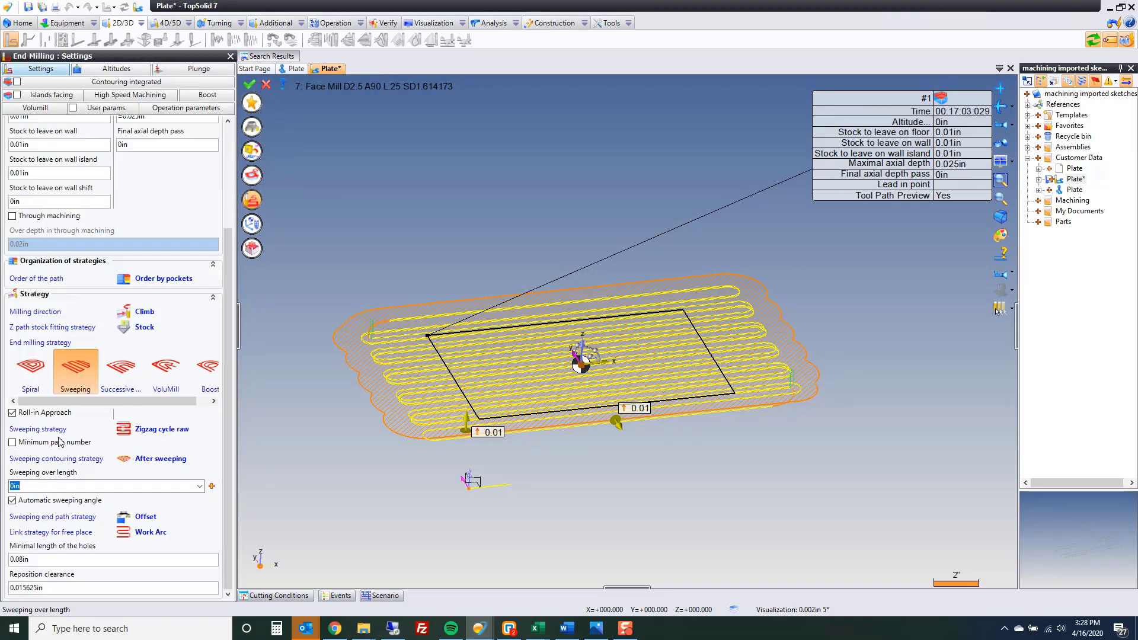
{"action": "type", "text": "-1"}
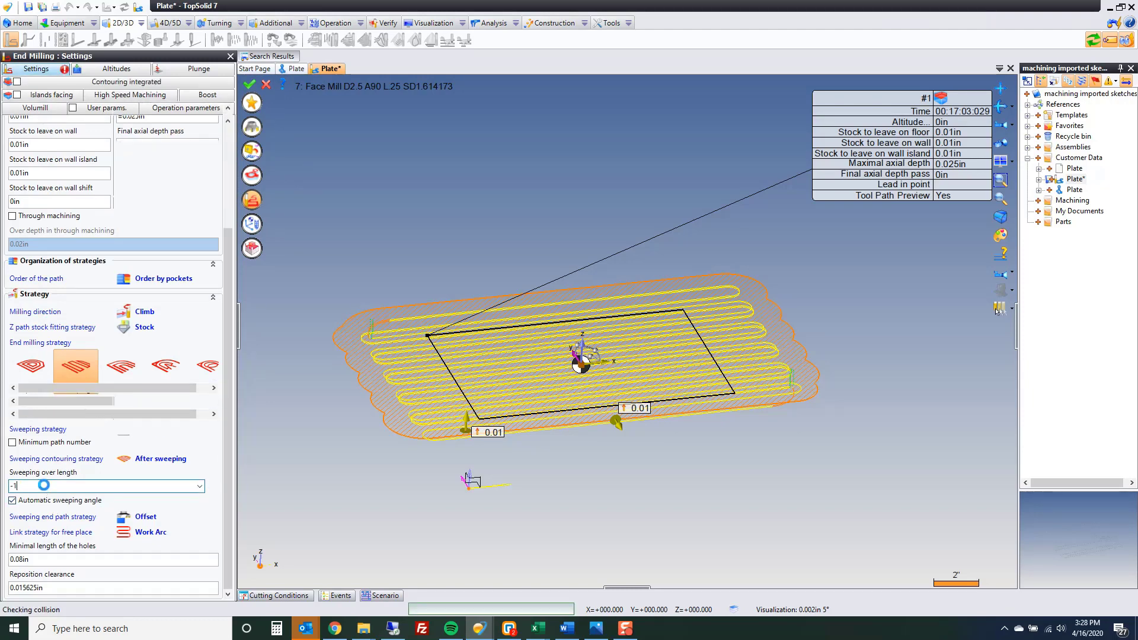
{"action": "key", "text": "Tab"}
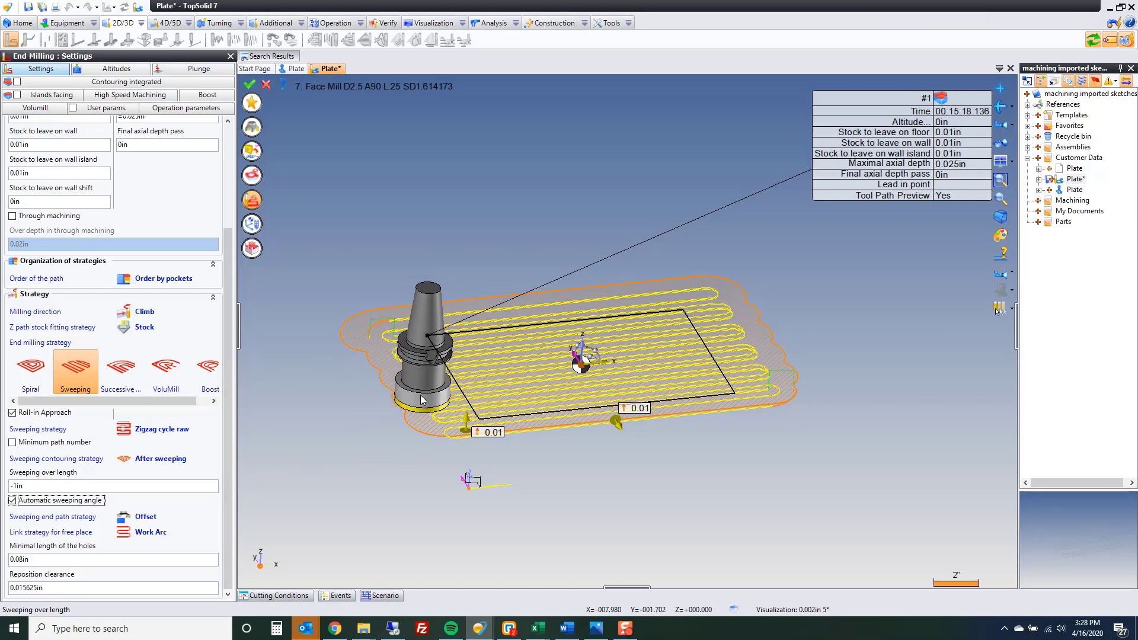
{"action": "left_click", "coordinate": [250, 84]}
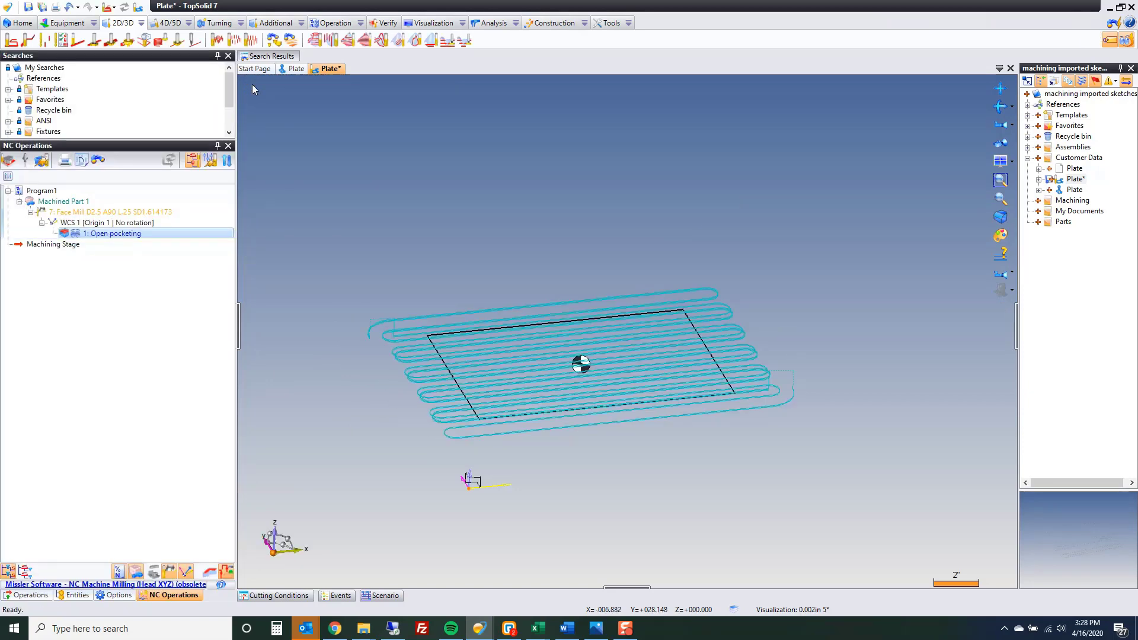
- Show Sketch 1 with the closed arc profile and hide the Open pocket sketch
{"action": "left_click", "coordinate": [79, 595]}
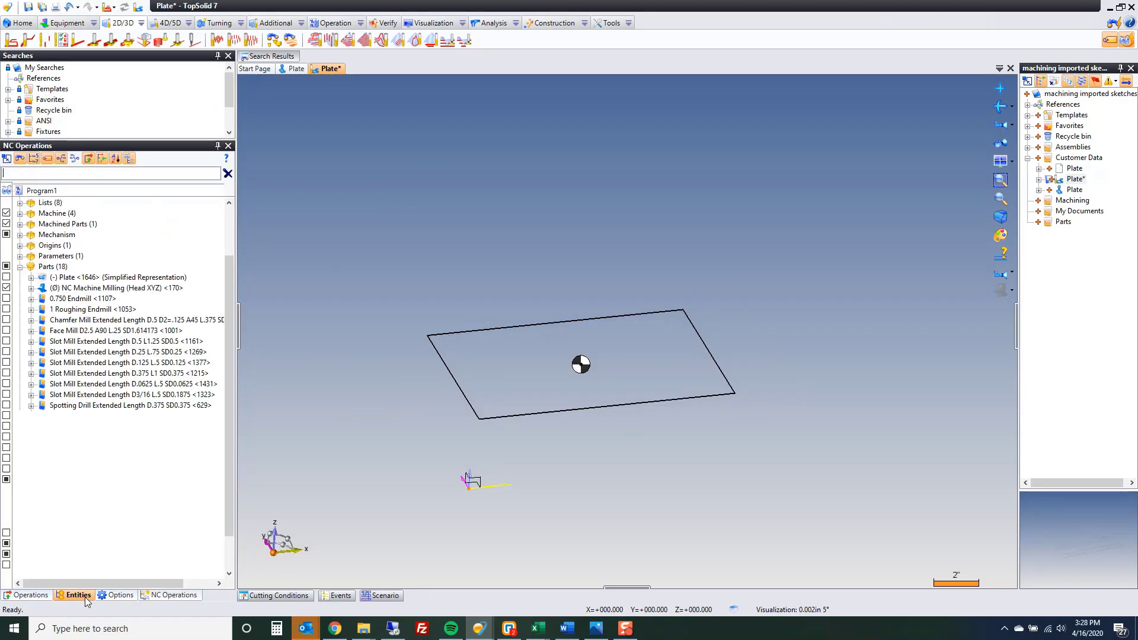
{"action": "scroll", "coordinate": [36, 532], "scroll_direction": "down", "scroll_amount": 2}
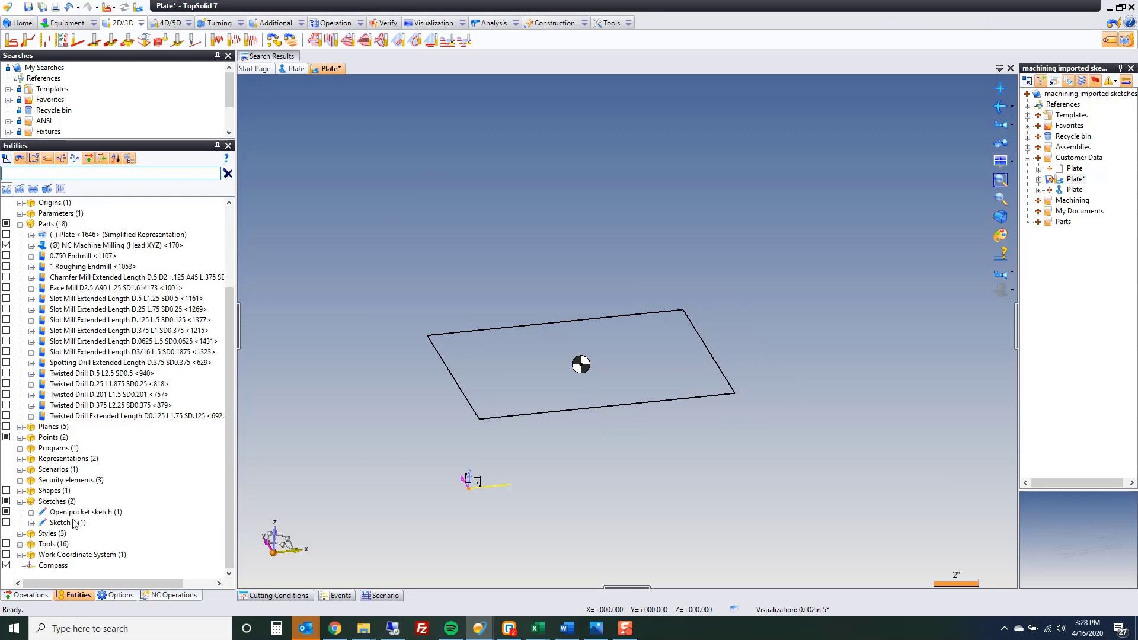
{"action": "left_click", "coordinate": [6, 522]}
{"action": "left_click", "coordinate": [6, 512]}
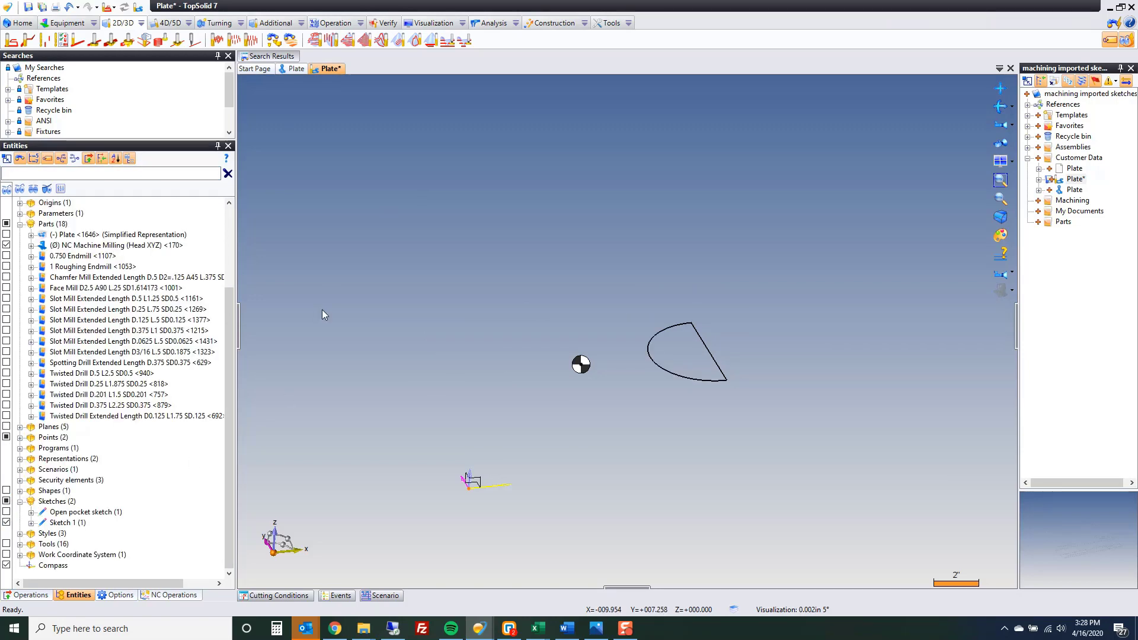
- Start an End Milling operation on Sketch 1's closed arc profile and choose the 0.750 Endmill from pocket 9
{"action": "scroll", "coordinate": [721, 354], "scroll_direction": "up", "scroll_amount": 1}
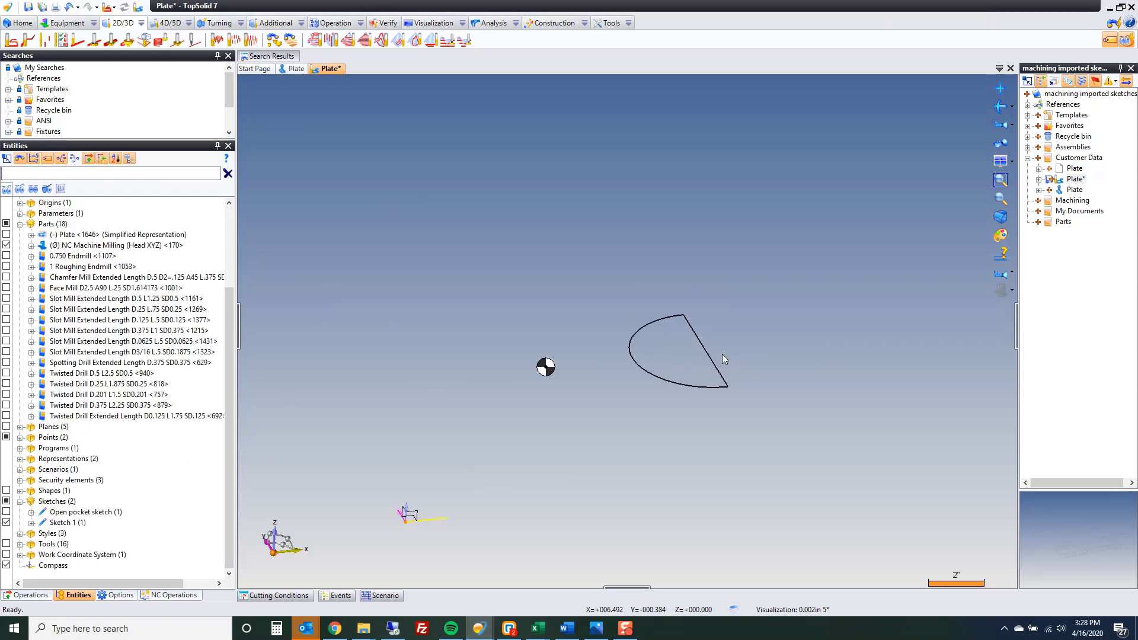
{"action": "right_click", "coordinate": [617, 286]}
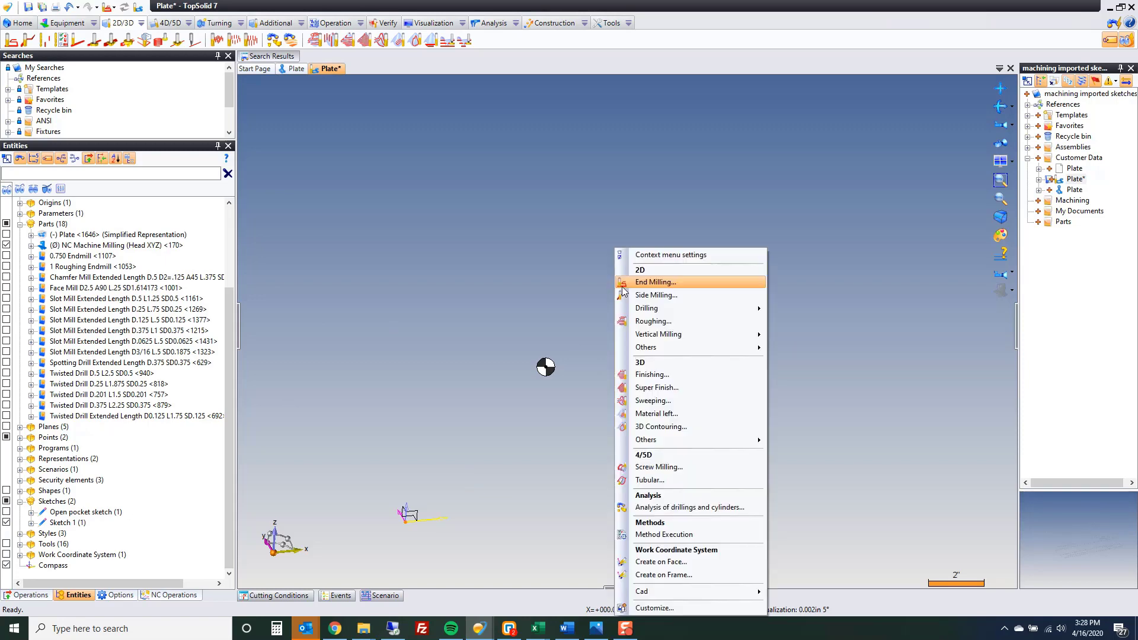
{"action": "left_click", "coordinate": [609, 297]}
{"action": "right_click", "coordinate": [581, 287]}
{"action": "left_click", "coordinate": [626, 284]}
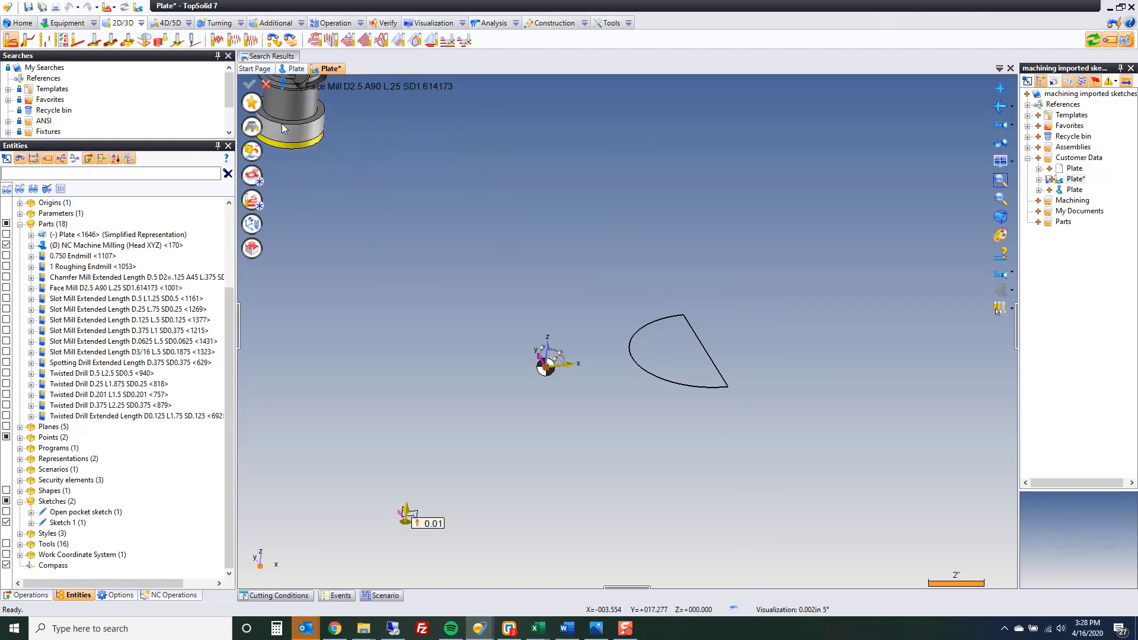
{"action": "left_click", "coordinate": [251, 127]}
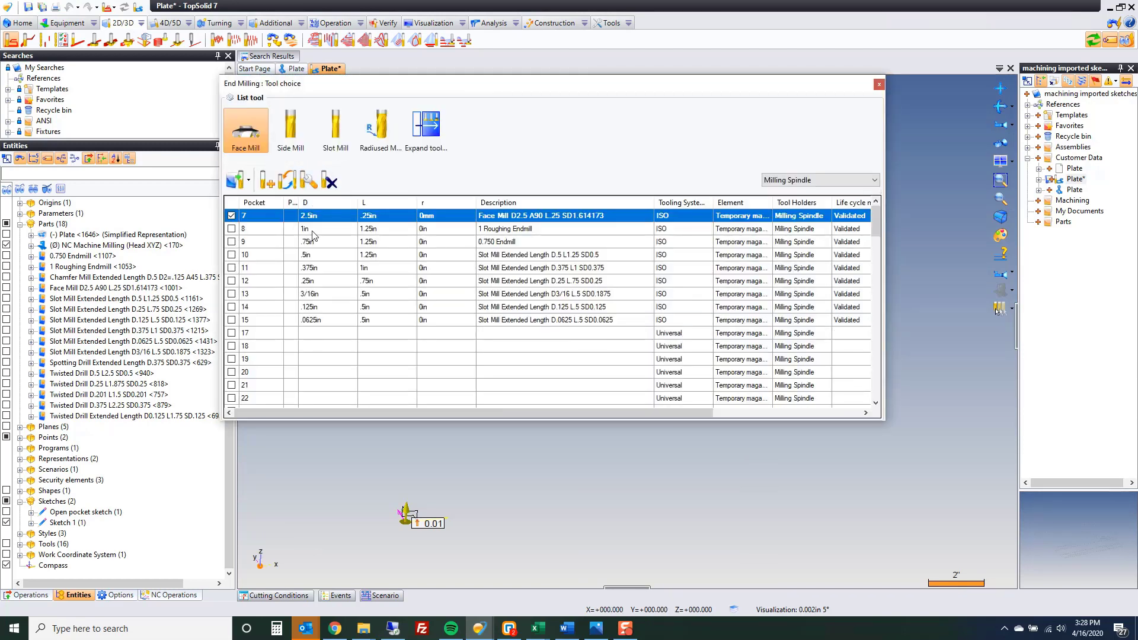
{"action": "left_click", "coordinate": [231, 241]}
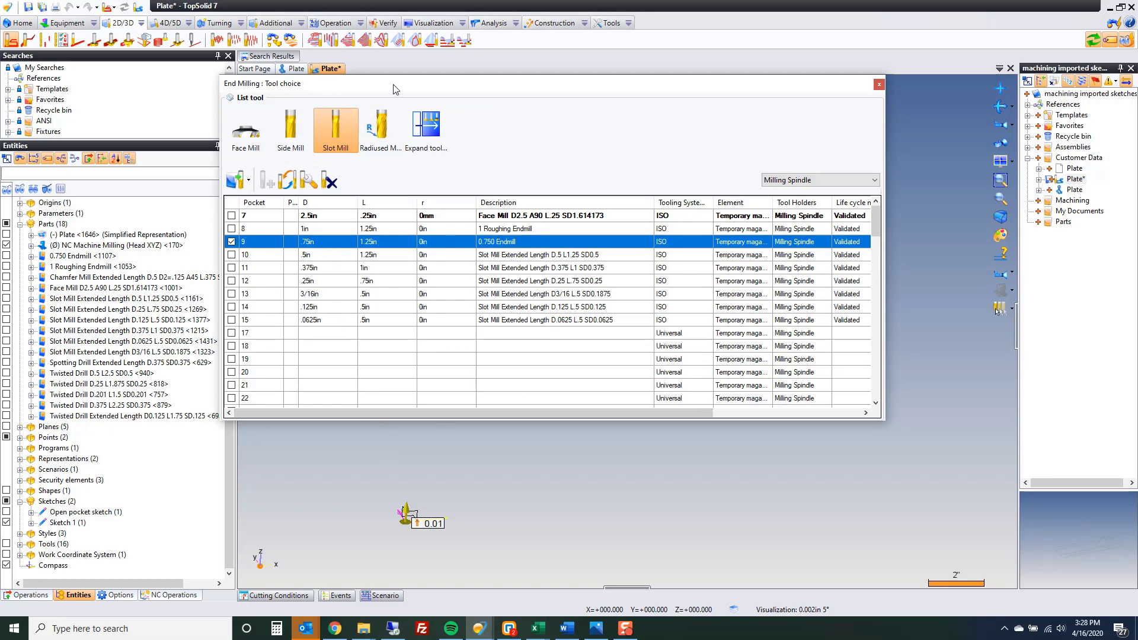
{"action": "left_click_drag", "start_coordinate": [394, 84], "coordinate": [523, 79]}
- Define the straight segment of the Sketch 1 profile as an open zone in the operation's geometry
{"action": "left_click", "coordinate": [253, 176]}
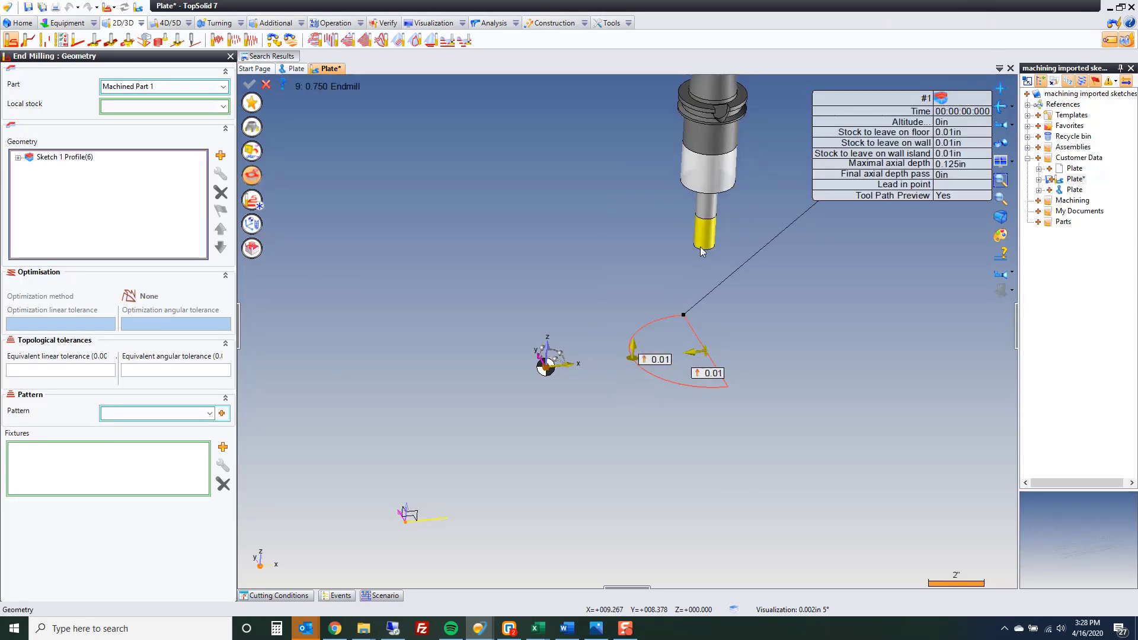
{"action": "left_click", "coordinate": [18, 157]}
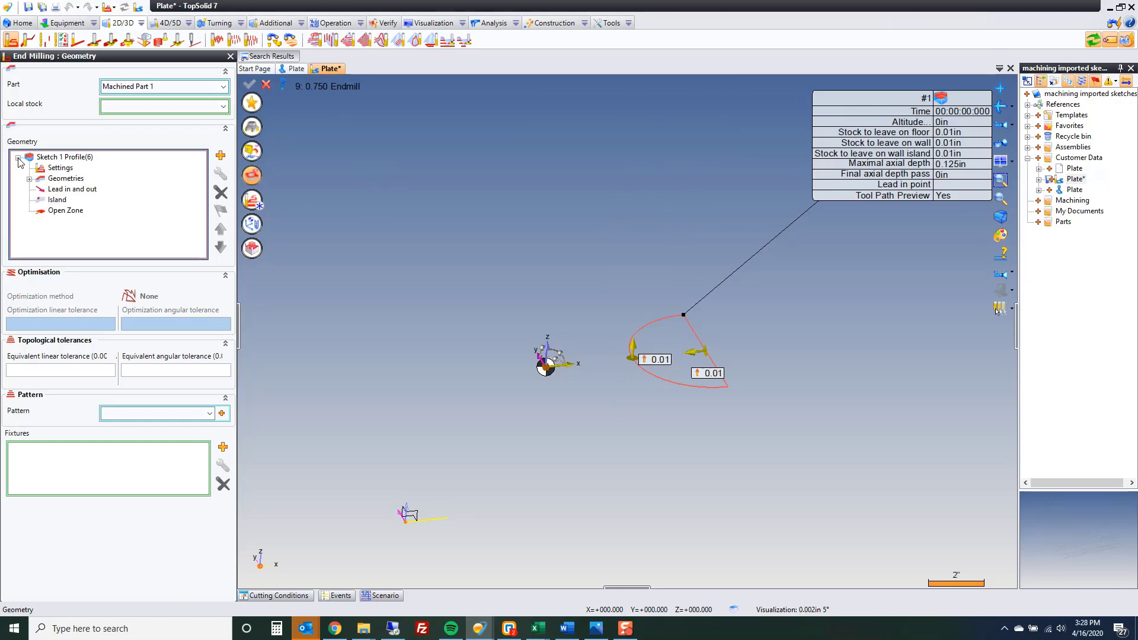
{"action": "double_click", "coordinate": [62, 210]}
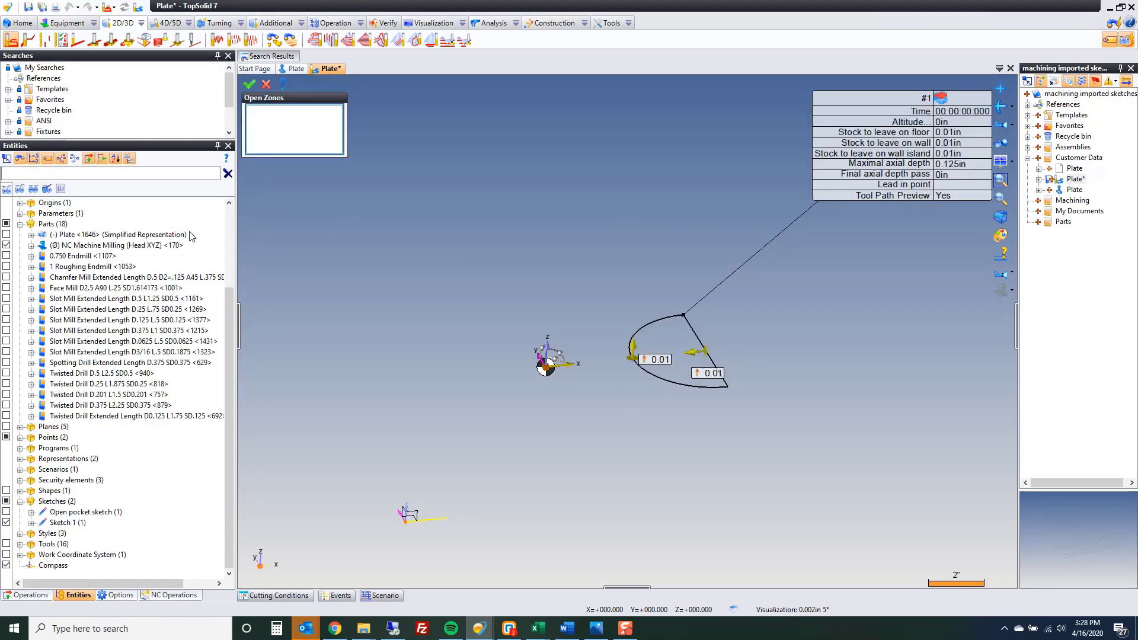
{"action": "left_click", "coordinate": [716, 371]}
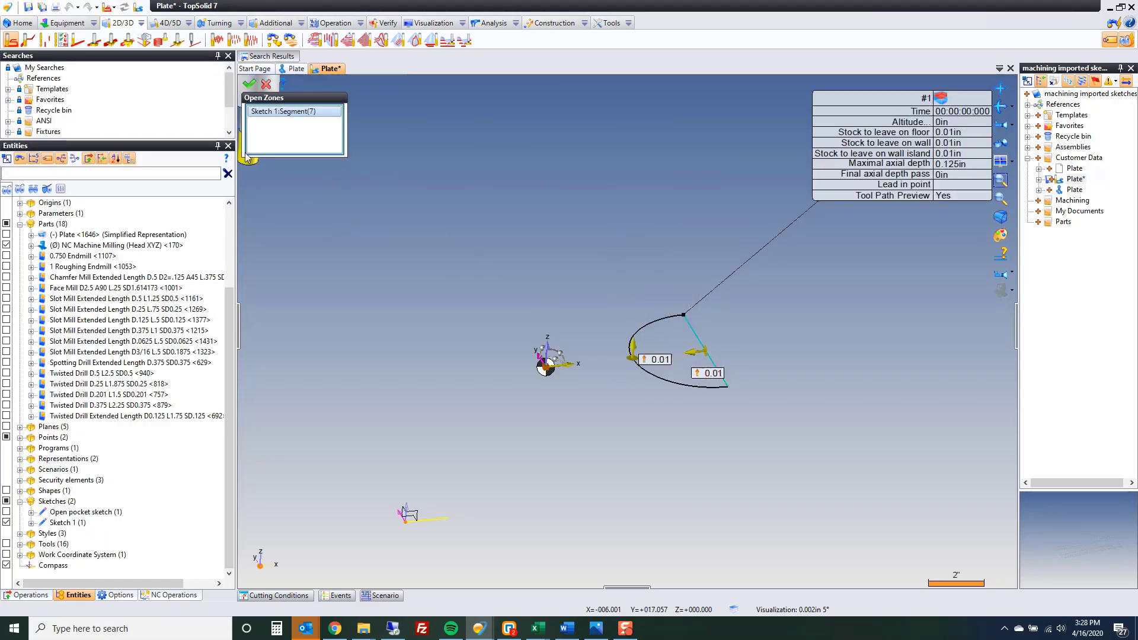
{"action": "left_click", "coordinate": [248, 85]}
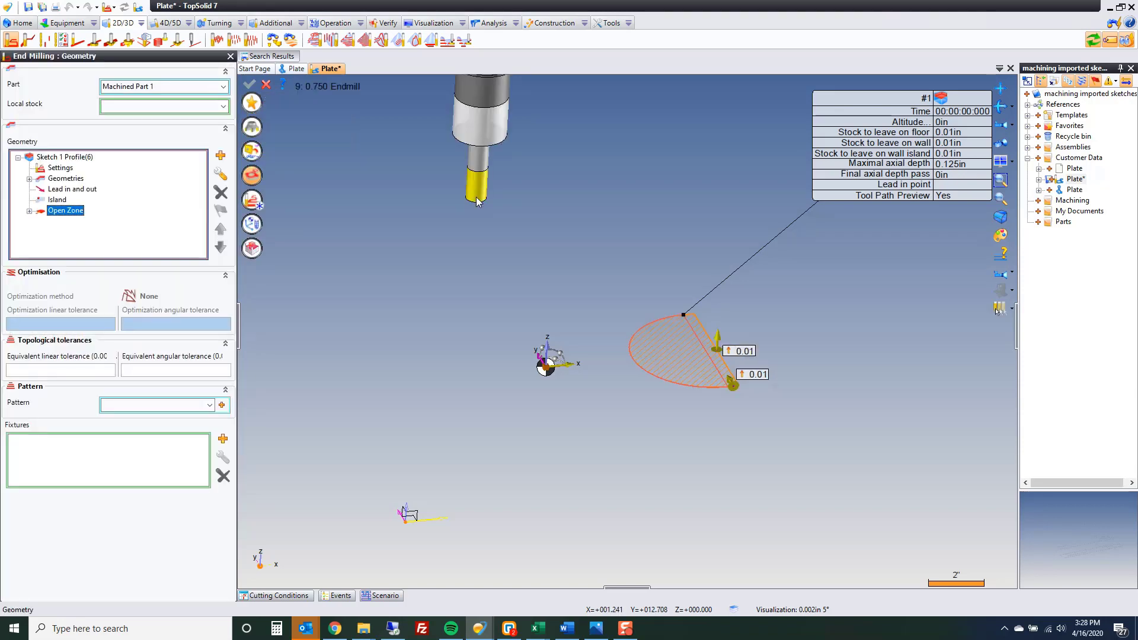
- Set the end milling operation's starting altitude to 0 in and its clearance altitude to 1 in
{"action": "left_click", "coordinate": [254, 203]}
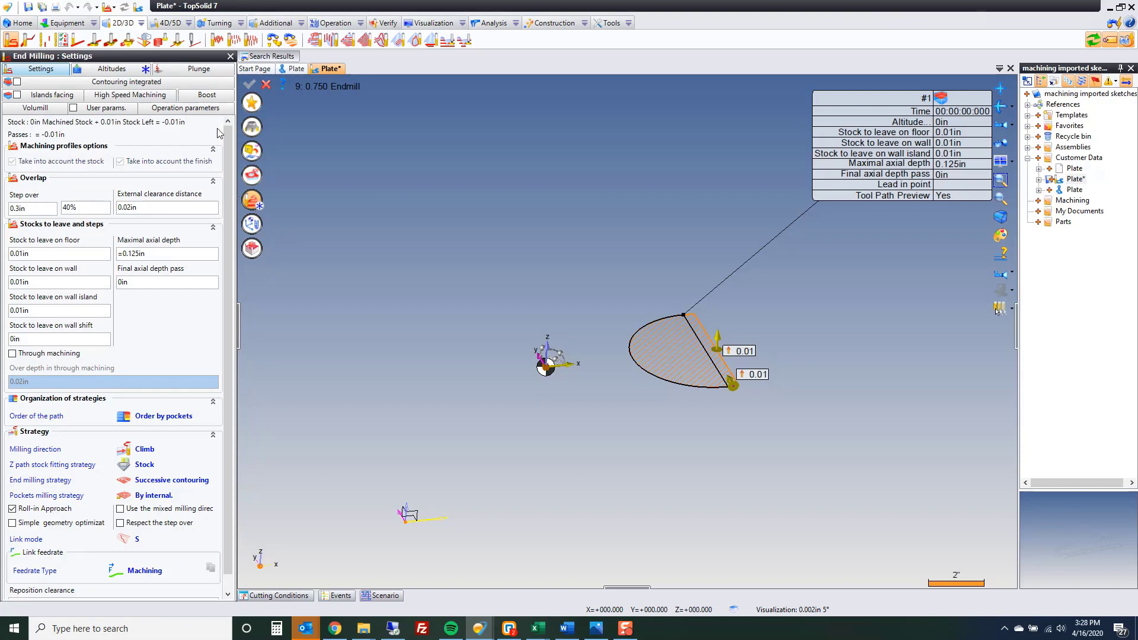
{"action": "left_click", "coordinate": [128, 69]}
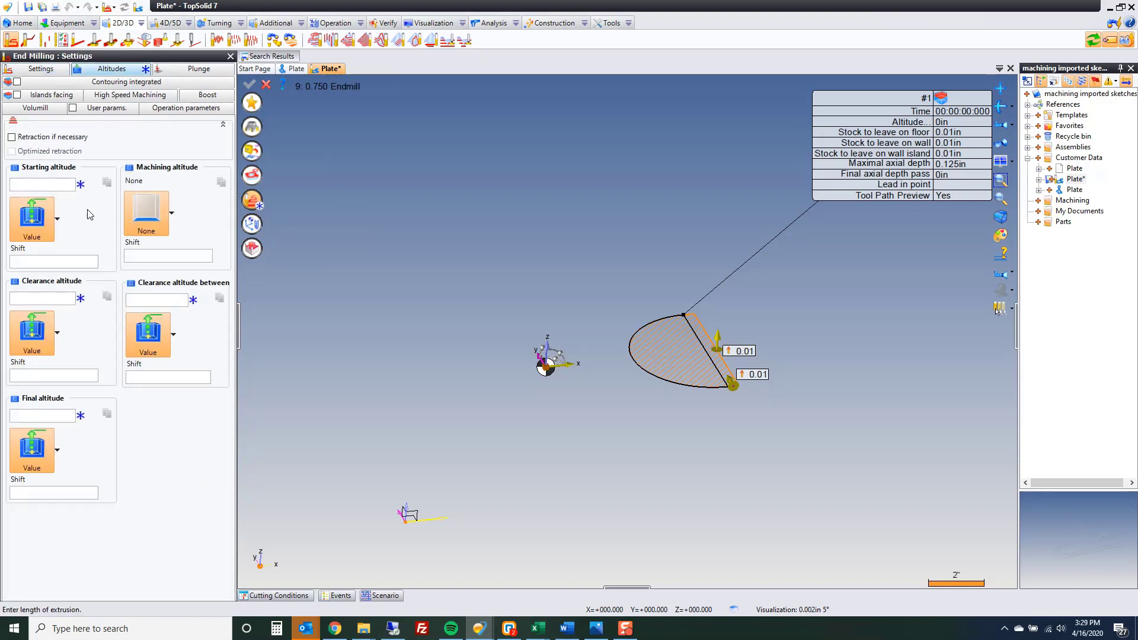
{"action": "left_click", "coordinate": [41, 184]}
{"action": "type", "text": "0"}
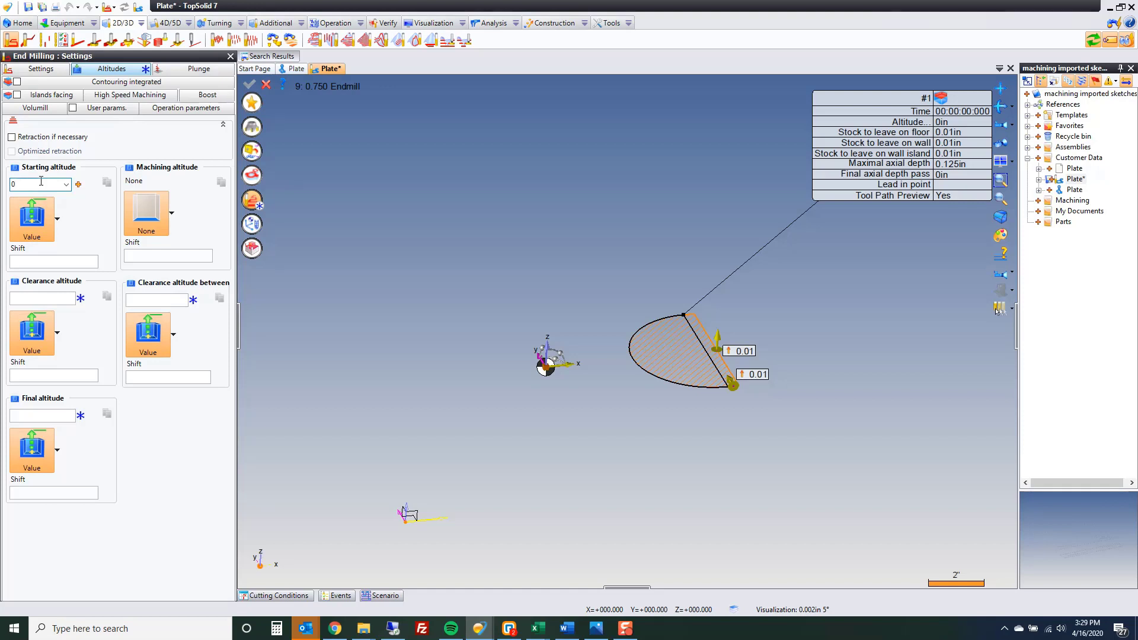
{"action": "key", "text": "Tab"}
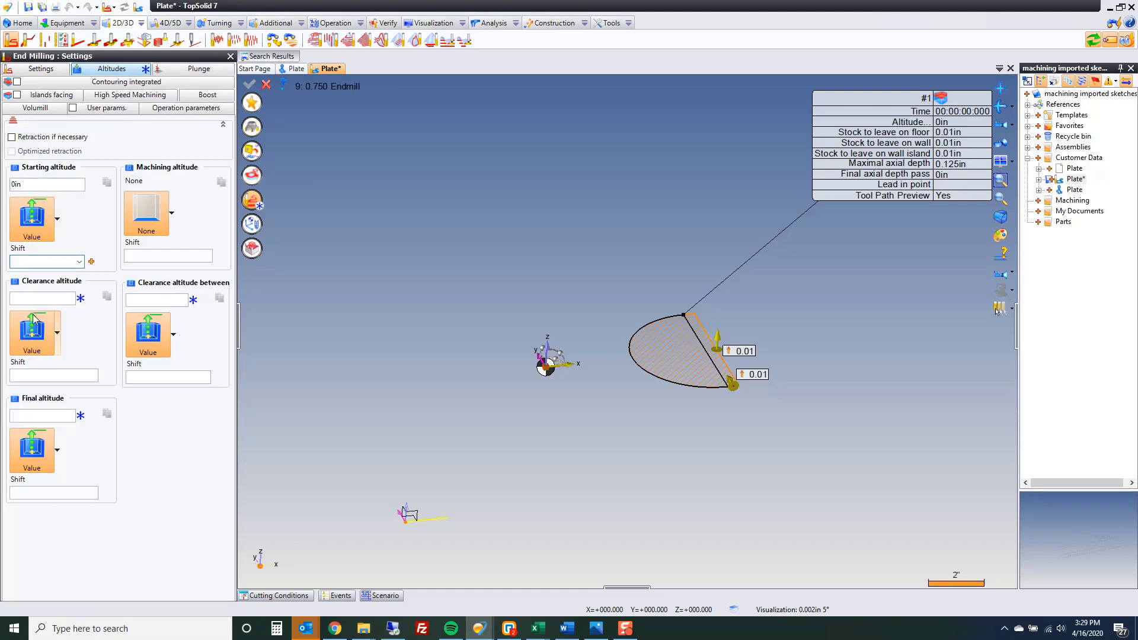
{"action": "left_click", "coordinate": [45, 299]}
{"action": "type", "text": "1"}
{"action": "key", "text": "Tab"}
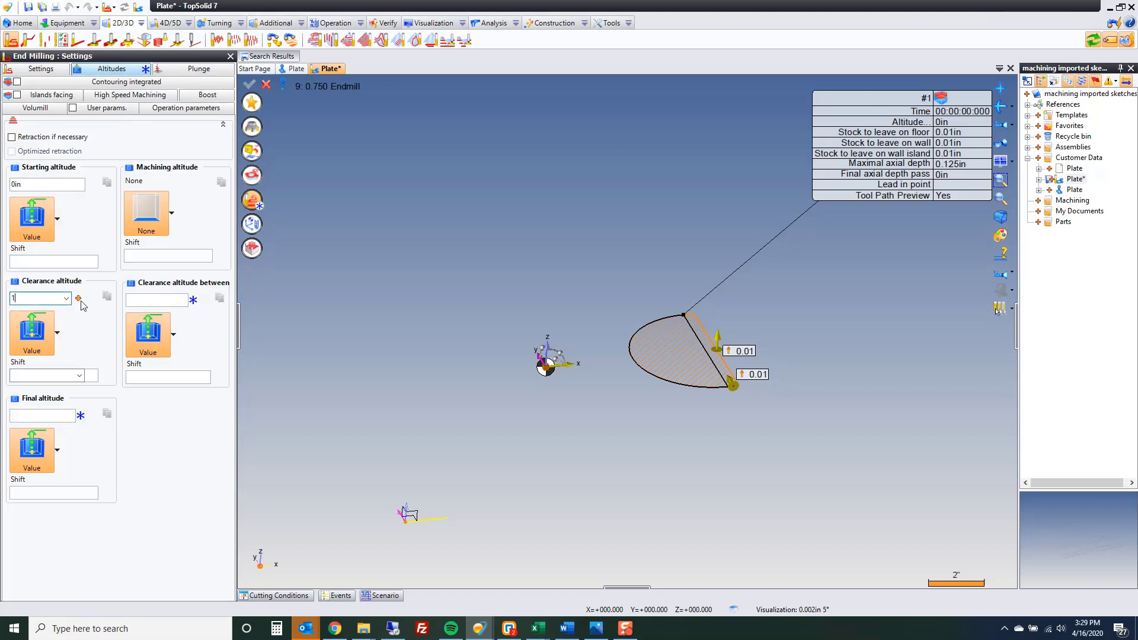
- Set both the clearance altitude between passes and the final altitude to 1 in
{"action": "left_click", "coordinate": [155, 300]}
{"action": "type", "text": "1"}
{"action": "key", "text": "Tab"}
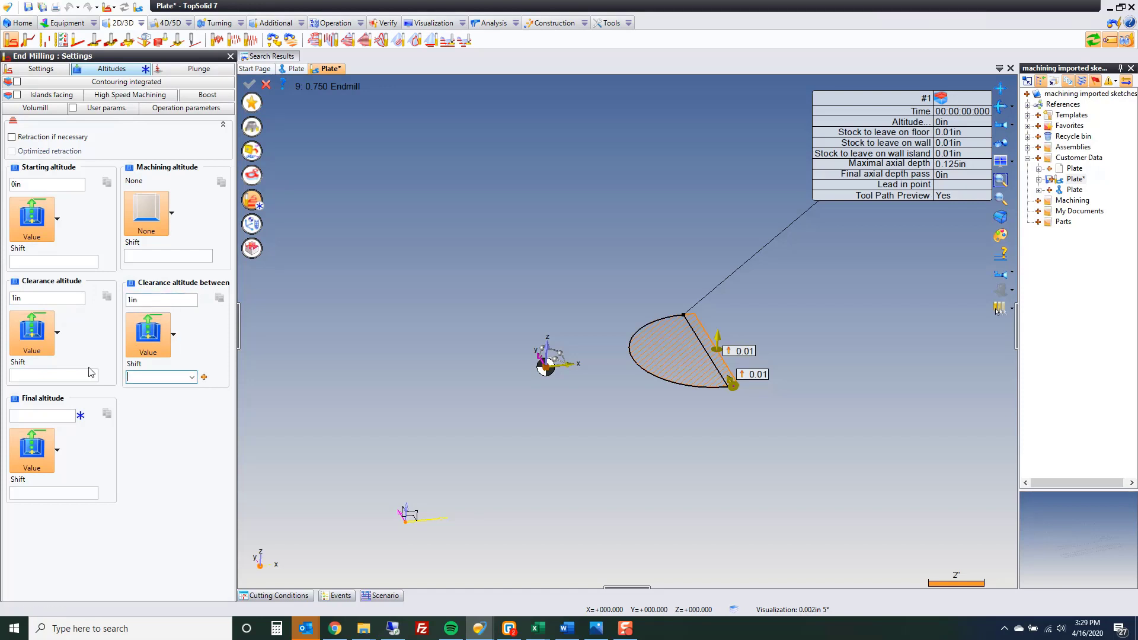
{"action": "left_click", "coordinate": [27, 420]}
{"action": "type", "text": "1"}
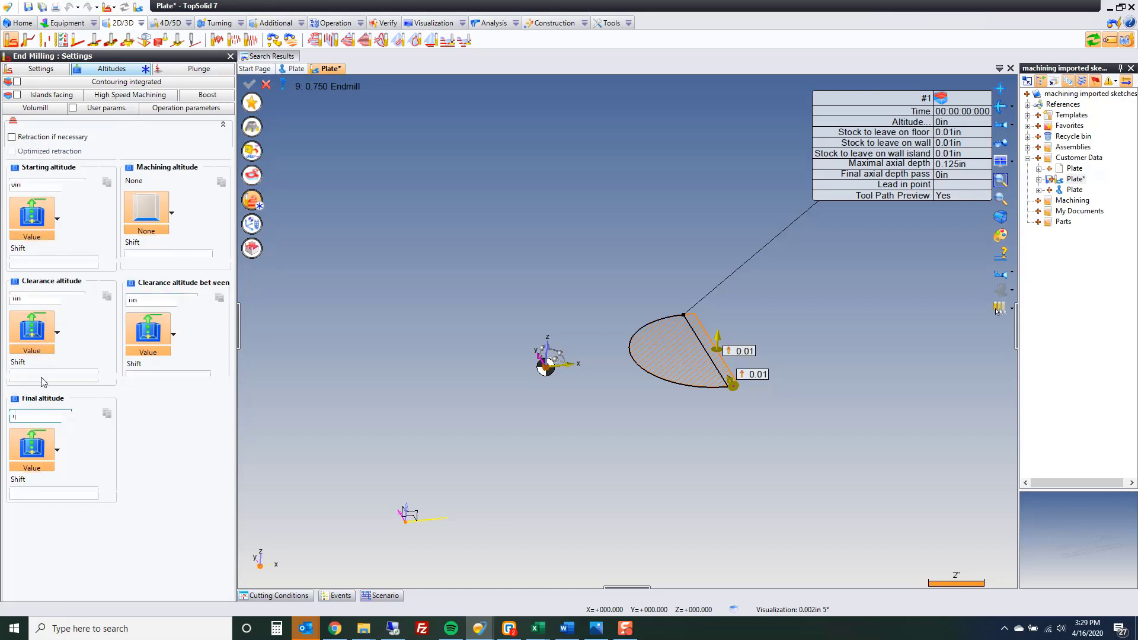
{"action": "key", "text": "Tab"}
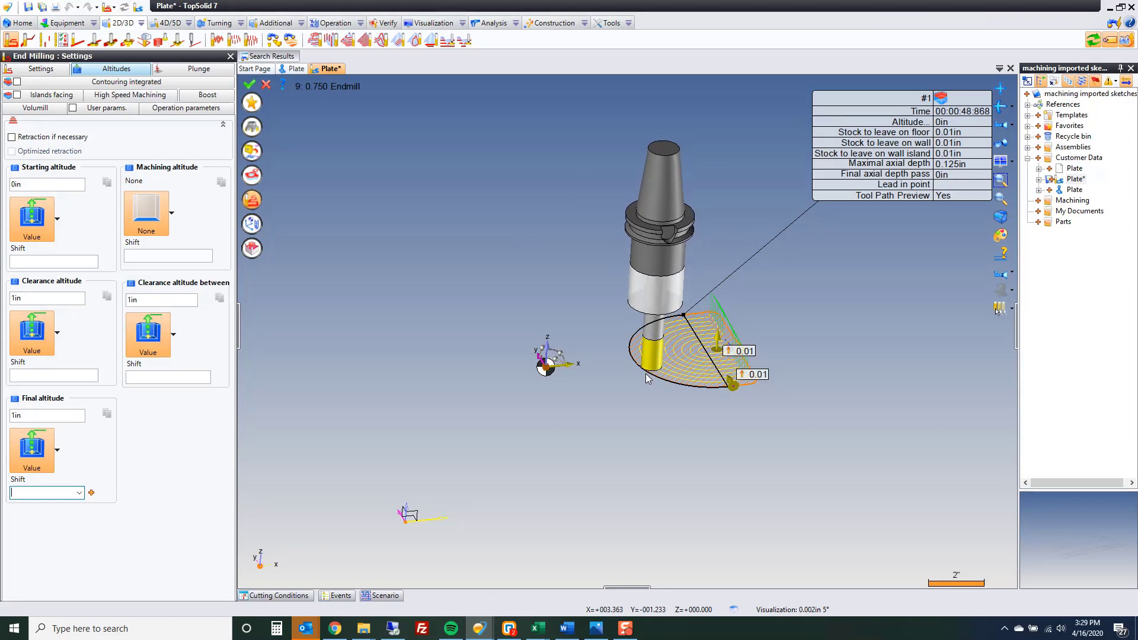
- Show the imported plate, measure the short pocket depth line in its side view, and hide the plate again
{"action": "left_click", "coordinate": [252, 195]}
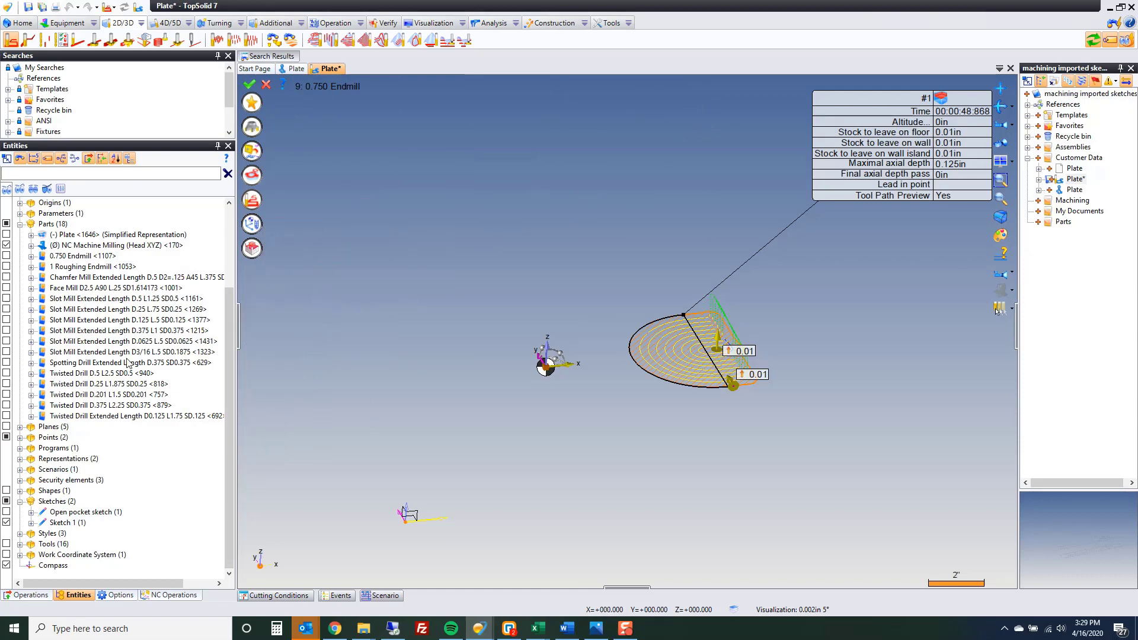
{"action": "left_click", "coordinate": [6, 235]}
{"action": "left_click", "coordinate": [6, 245]}
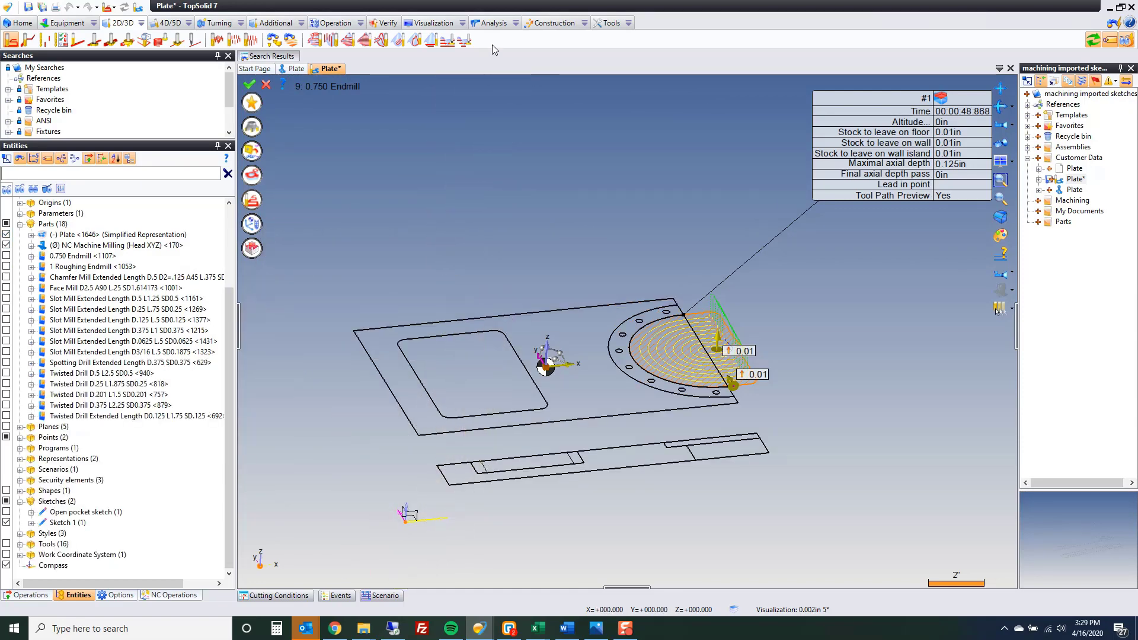
{"action": "left_click", "coordinate": [24, 24]}
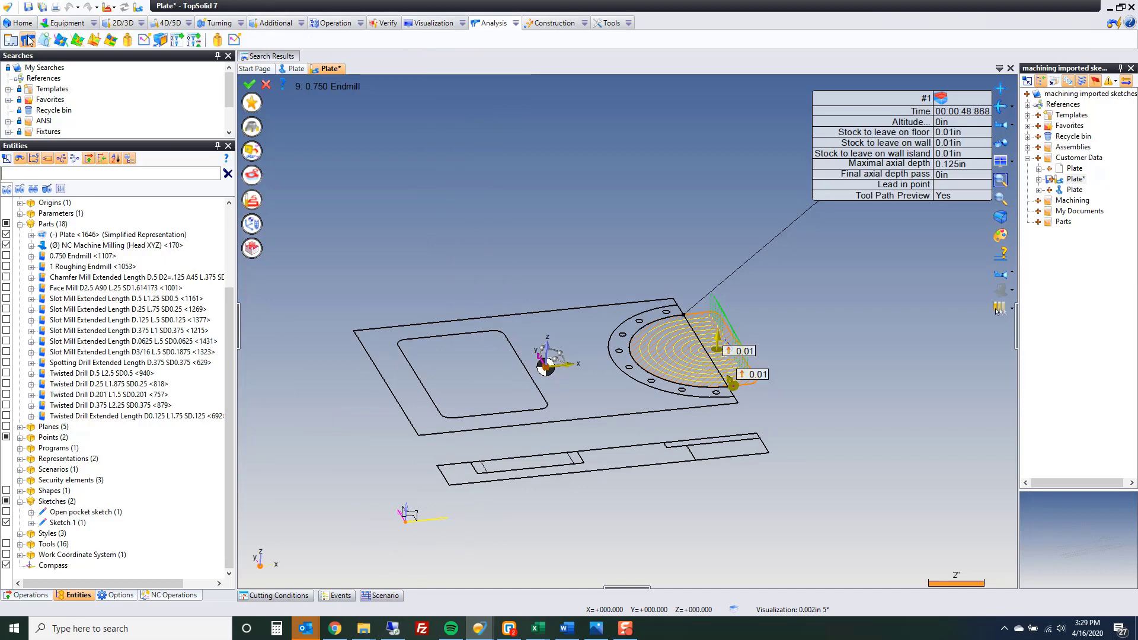
{"action": "left_click", "coordinate": [27, 39]}
{"action": "scroll", "coordinate": [677, 446], "scroll_direction": "up", "scroll_amount": 3}
{"action": "scroll", "coordinate": [677, 447], "scroll_direction": "up", "scroll_amount": 5}
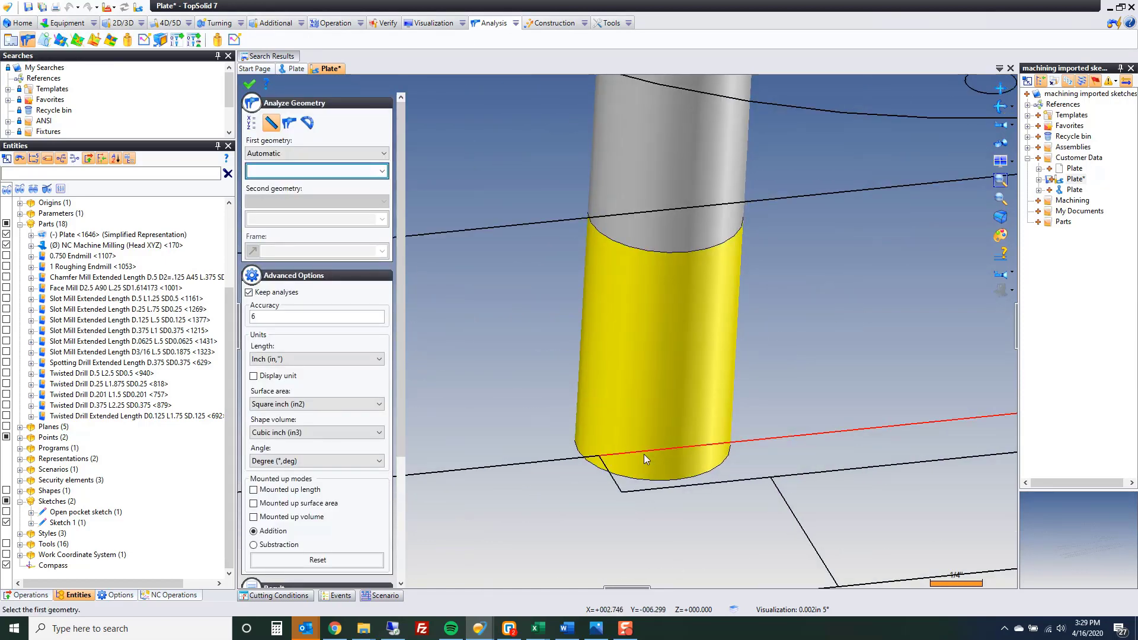
{"action": "left_click", "coordinate": [610, 479]}
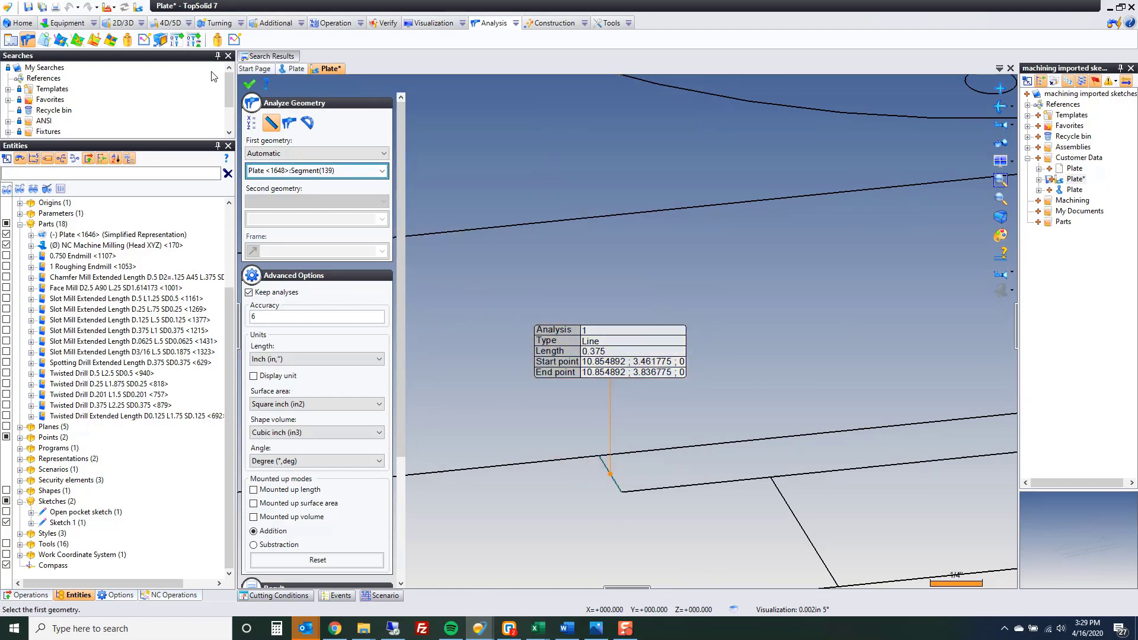
{"action": "left_click", "coordinate": [249, 84]}
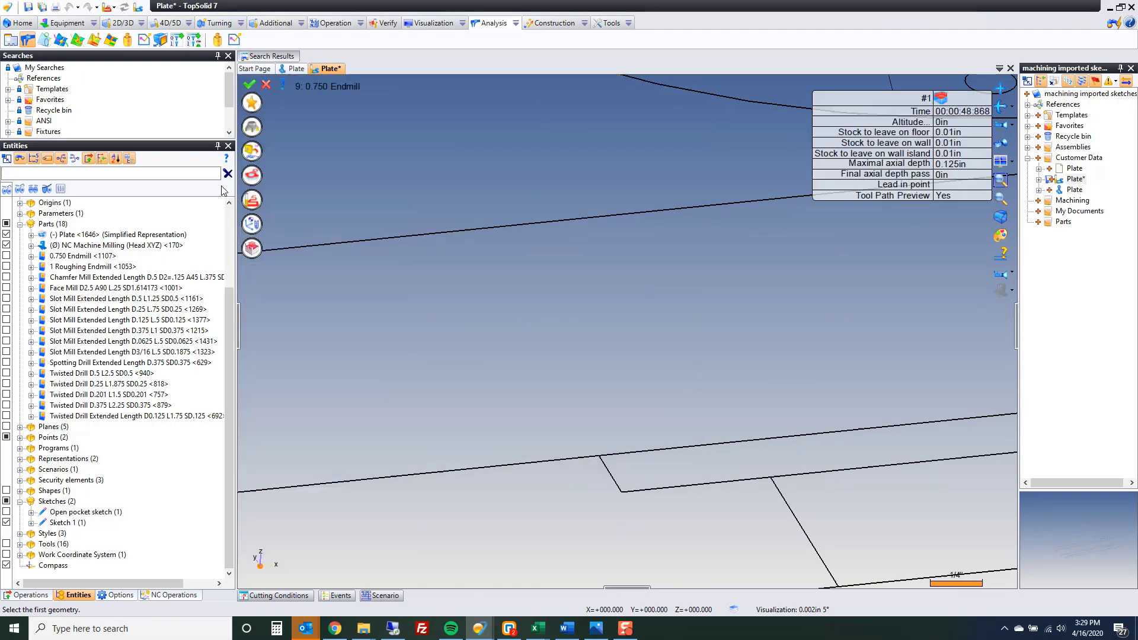
{"action": "left_click", "coordinate": [8, 234]}
{"action": "scroll", "coordinate": [445, 324], "scroll_direction": "down", "scroll_amount": 6}
{"action": "scroll", "coordinate": [617, 383], "scroll_direction": "up", "scroll_amount": 3}
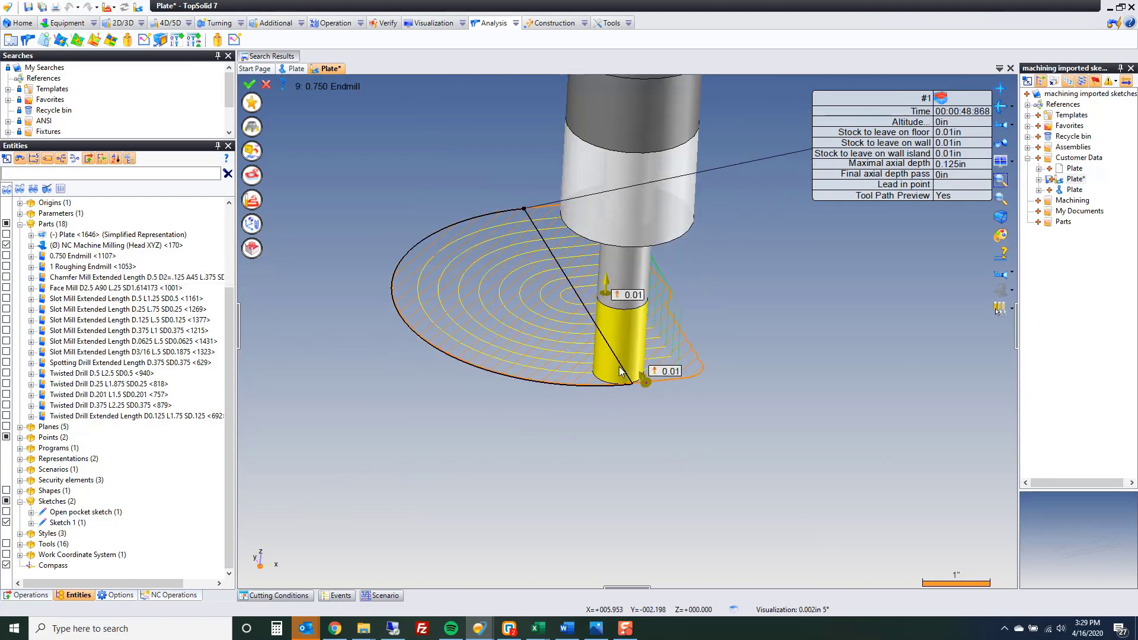
- Define the machining altitude by value at -.375 in and validate the end milling operation
{"action": "left_click", "coordinate": [252, 200]}
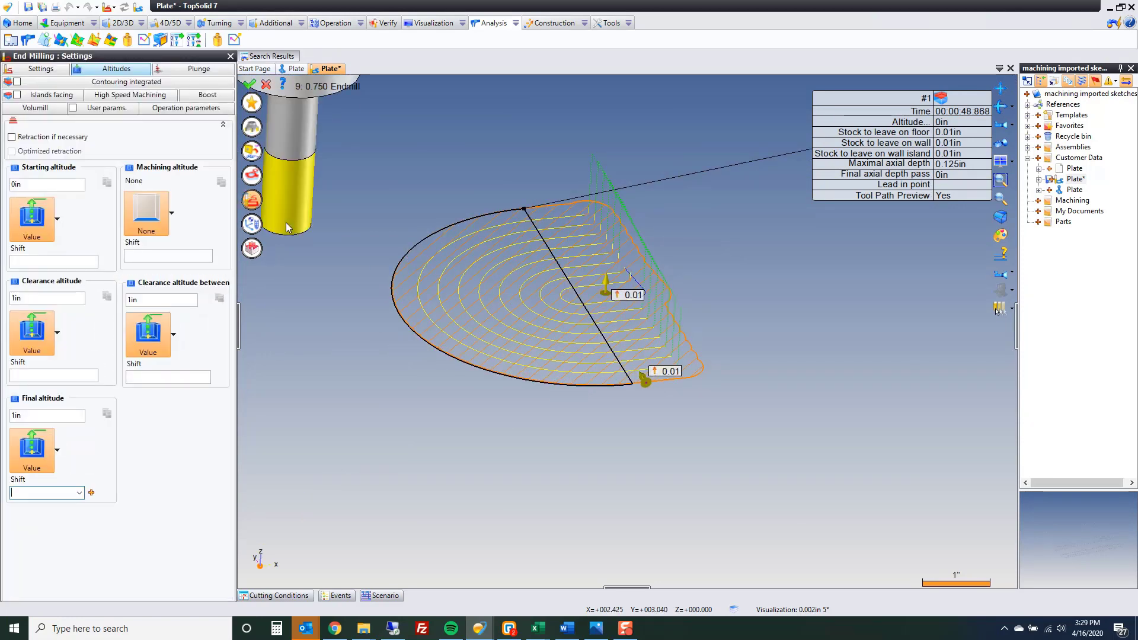
{"action": "left_click", "coordinate": [169, 202]}
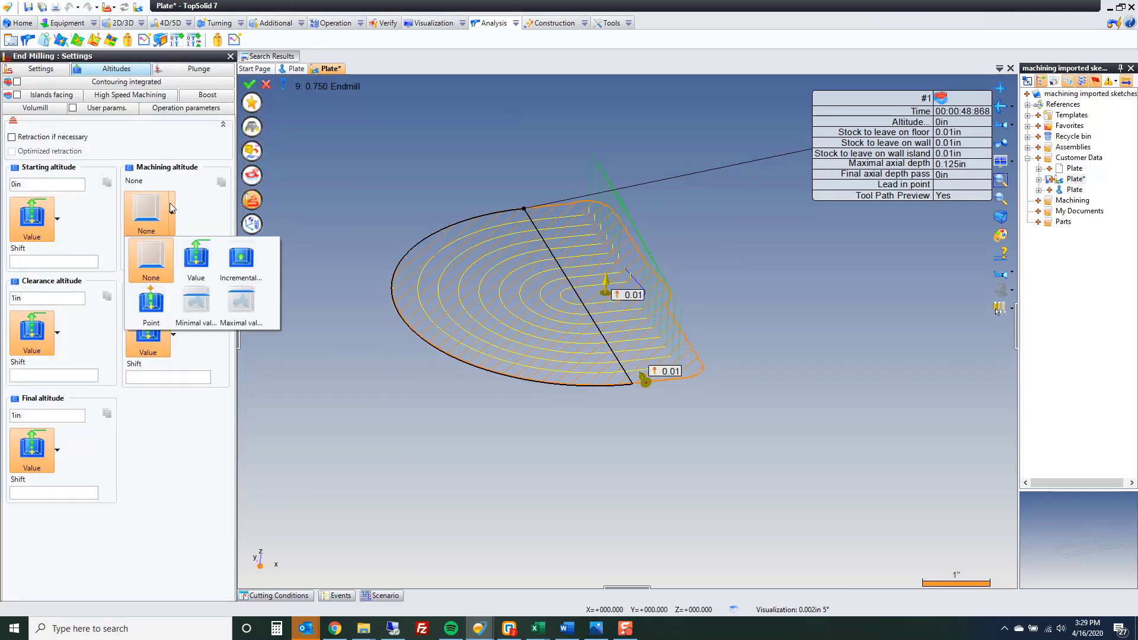
{"action": "left_click", "coordinate": [195, 256]}
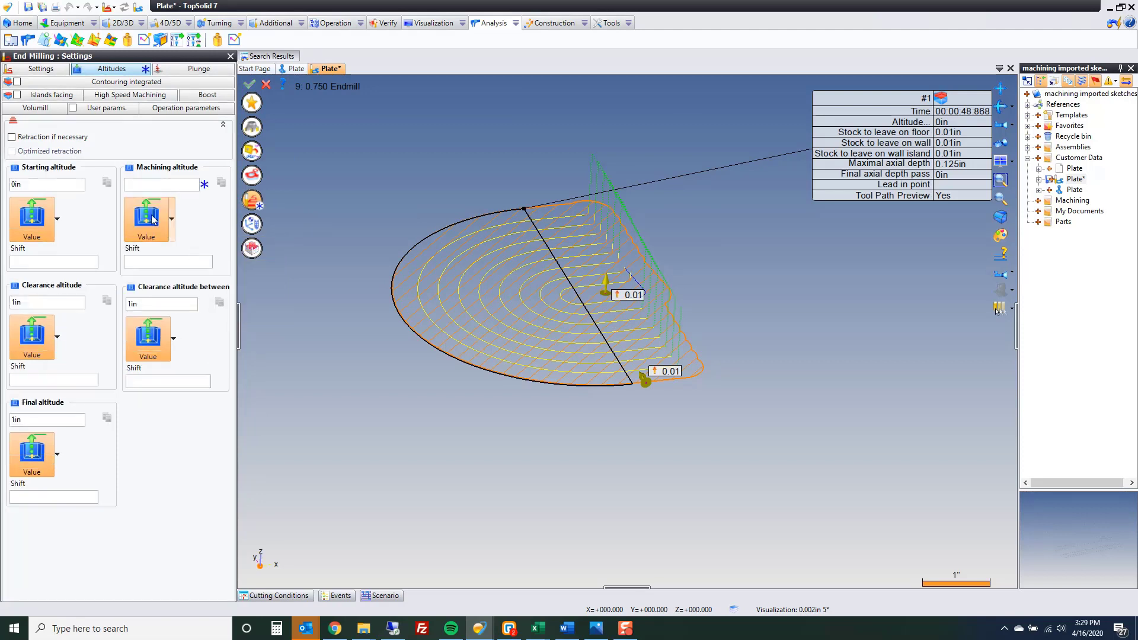
{"action": "left_click", "coordinate": [147, 184]}
{"action": "type", "text": "-.375"}
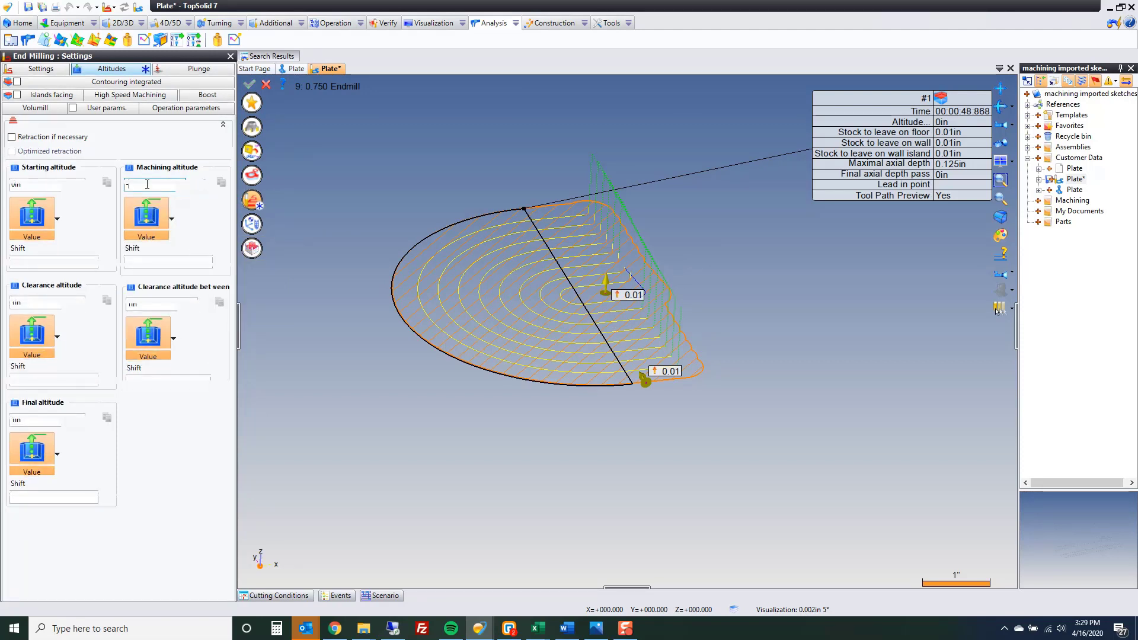
{"action": "key", "text": "Return"}
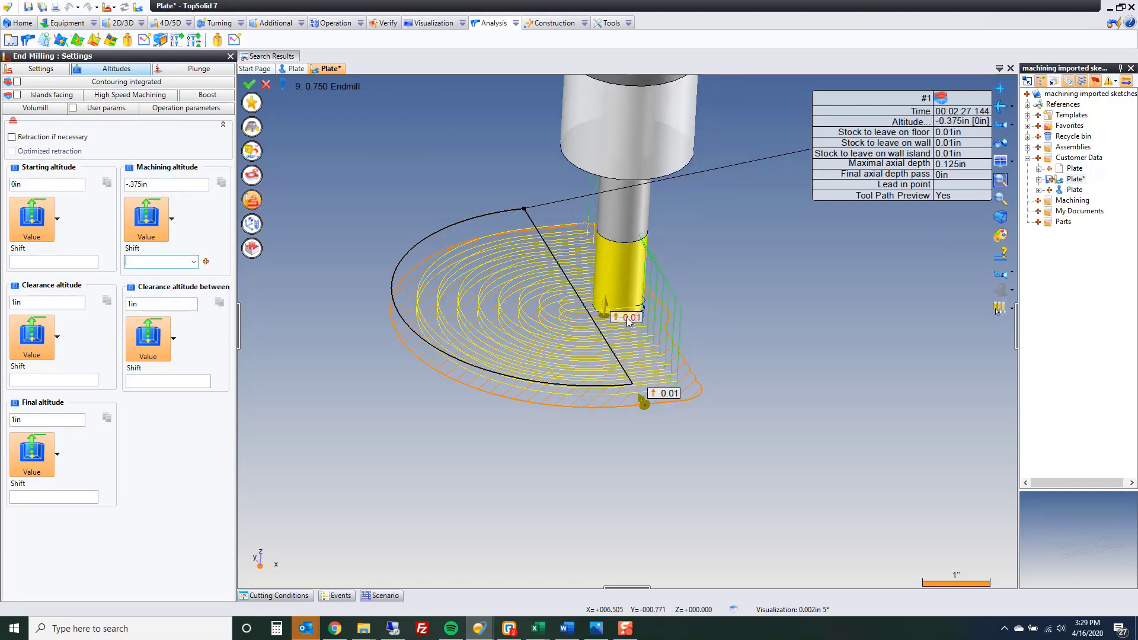
{"action": "left_click", "coordinate": [249, 85]}
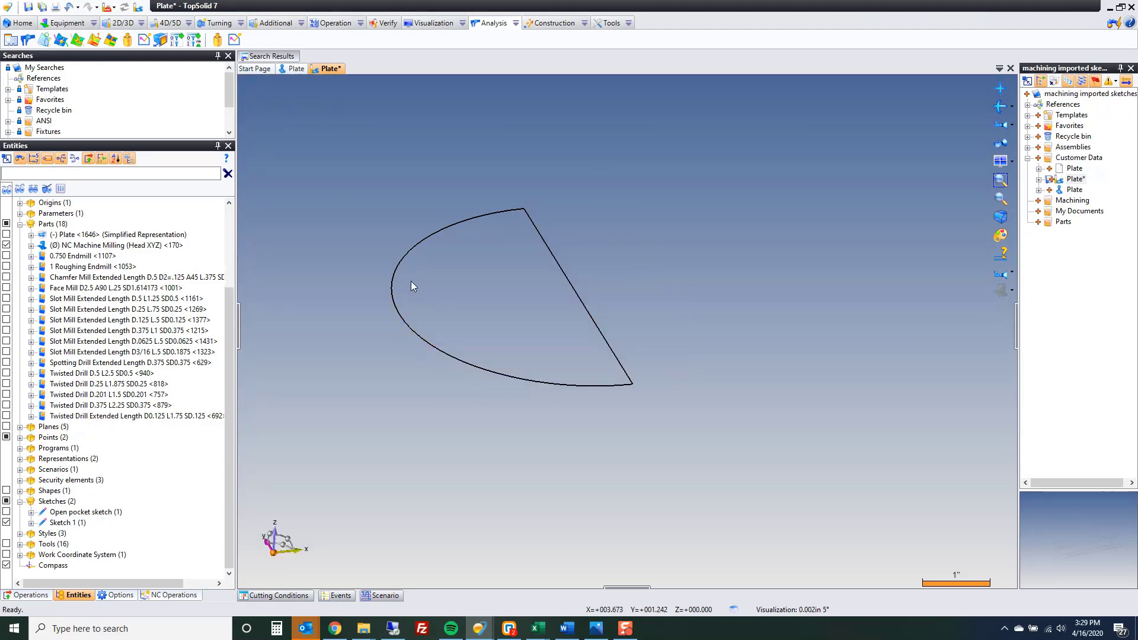
- Display the toolpath of the 0.750 Endmill's open pocketing operation together with the imported plate
{"action": "scroll", "coordinate": [412, 281], "scroll_direction": "down", "scroll_amount": 2}
{"action": "left_click", "coordinate": [163, 594]}
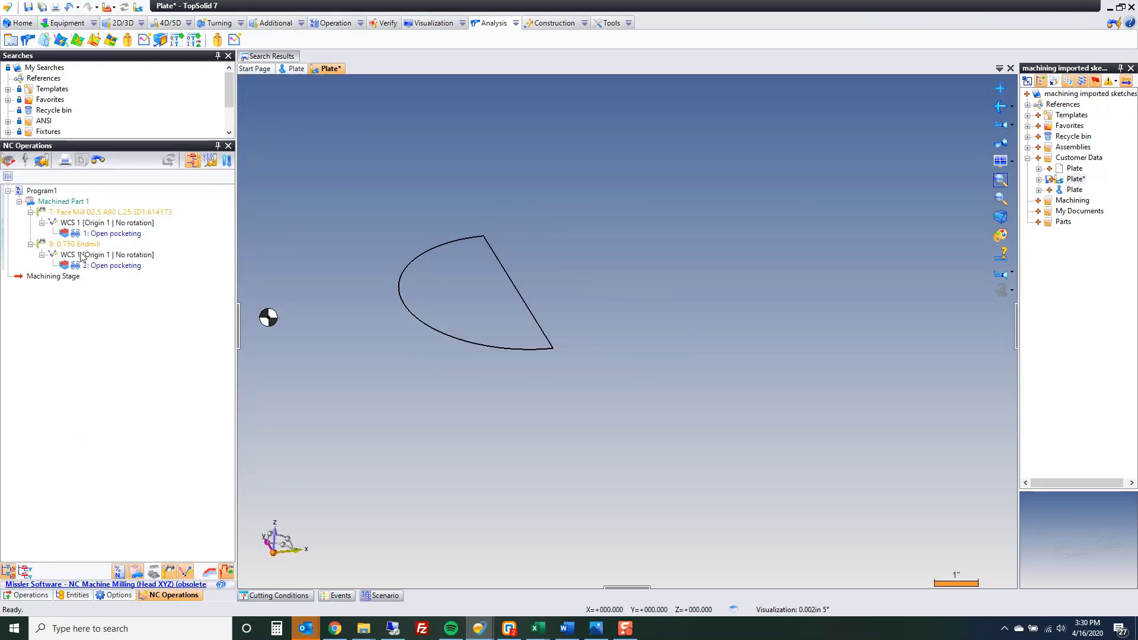
{"action": "left_click", "coordinate": [75, 234]}
{"action": "left_click", "coordinate": [115, 266]}
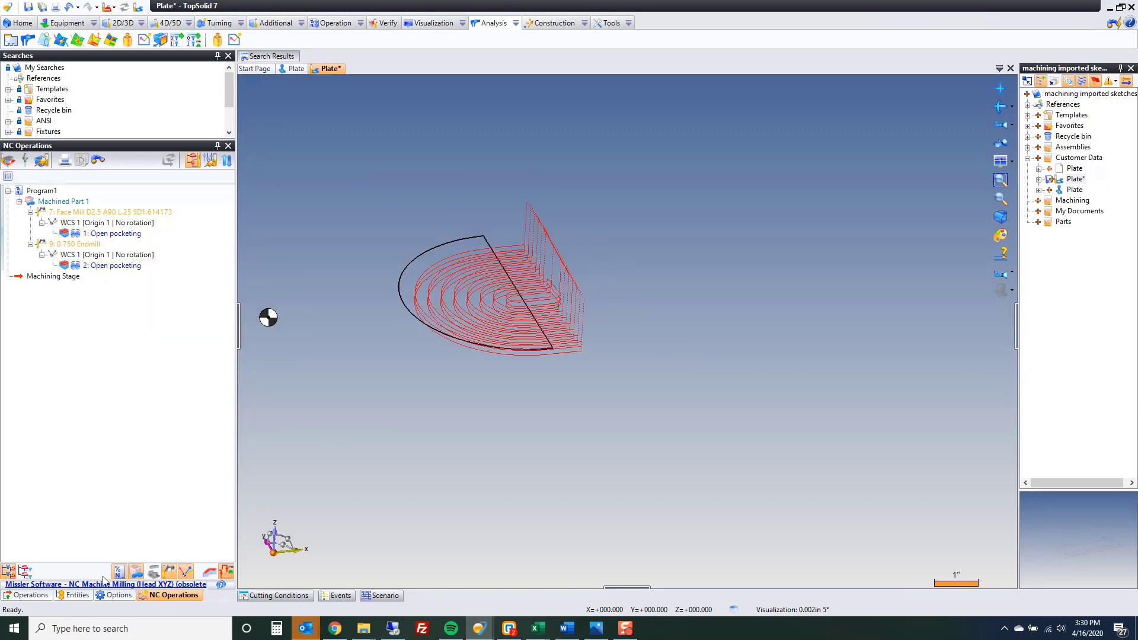
{"action": "left_click", "coordinate": [75, 594]}
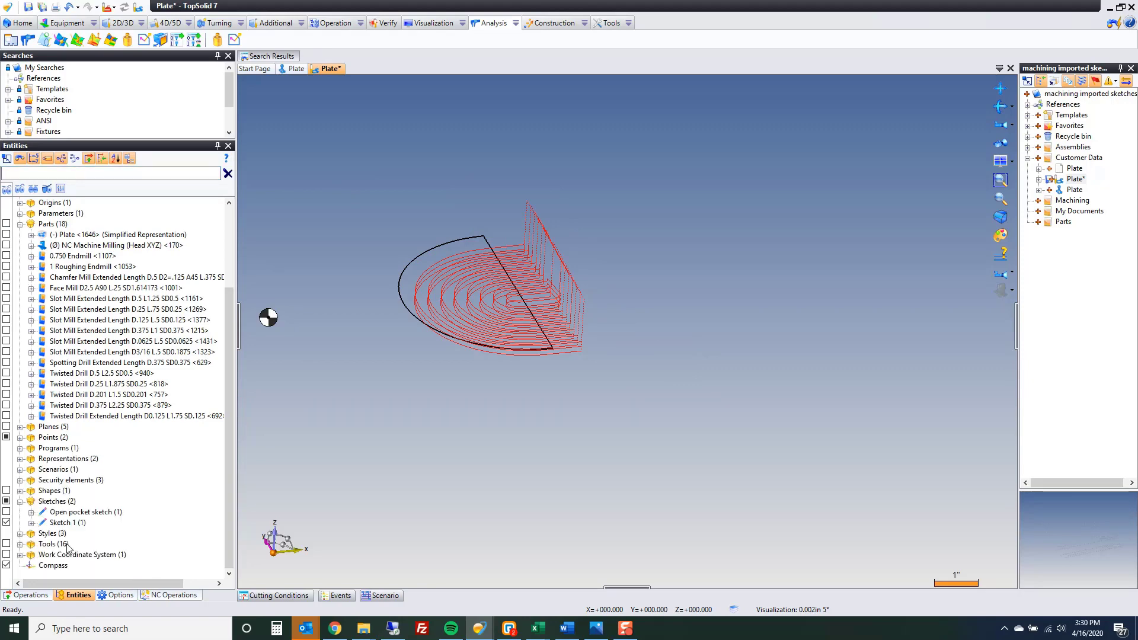
{"action": "left_click", "coordinate": [7, 235]}
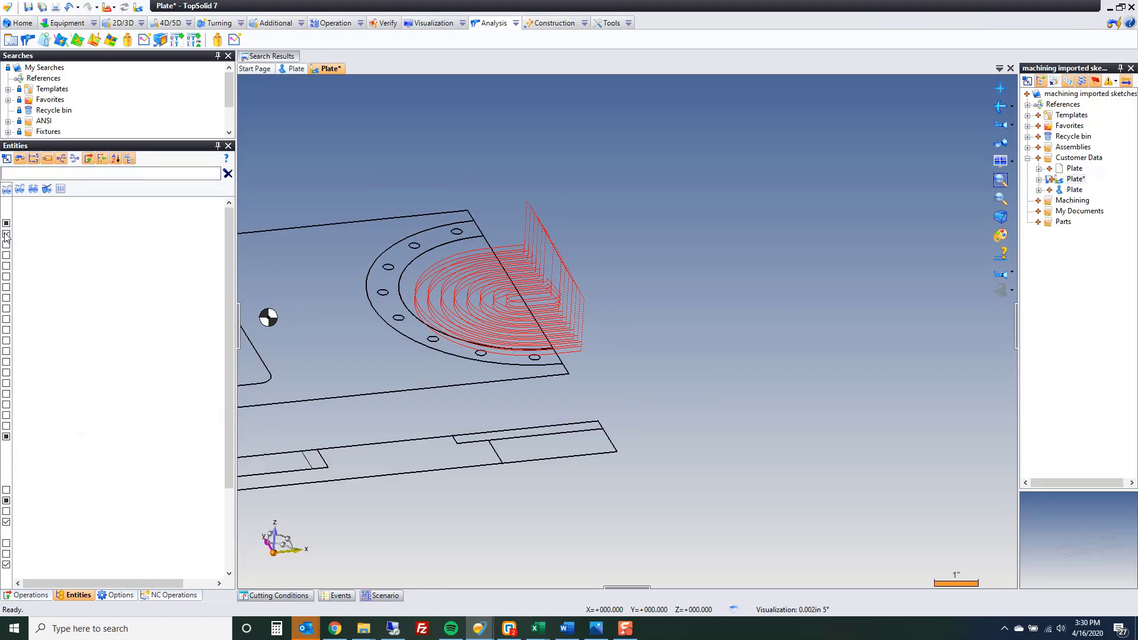
- Hide Sketch 1 and measure the full thickness line at the end of the plate's side view
{"action": "left_click", "coordinate": [6, 522]}
{"action": "scroll", "coordinate": [745, 289], "scroll_direction": "down", "scroll_amount": 2}
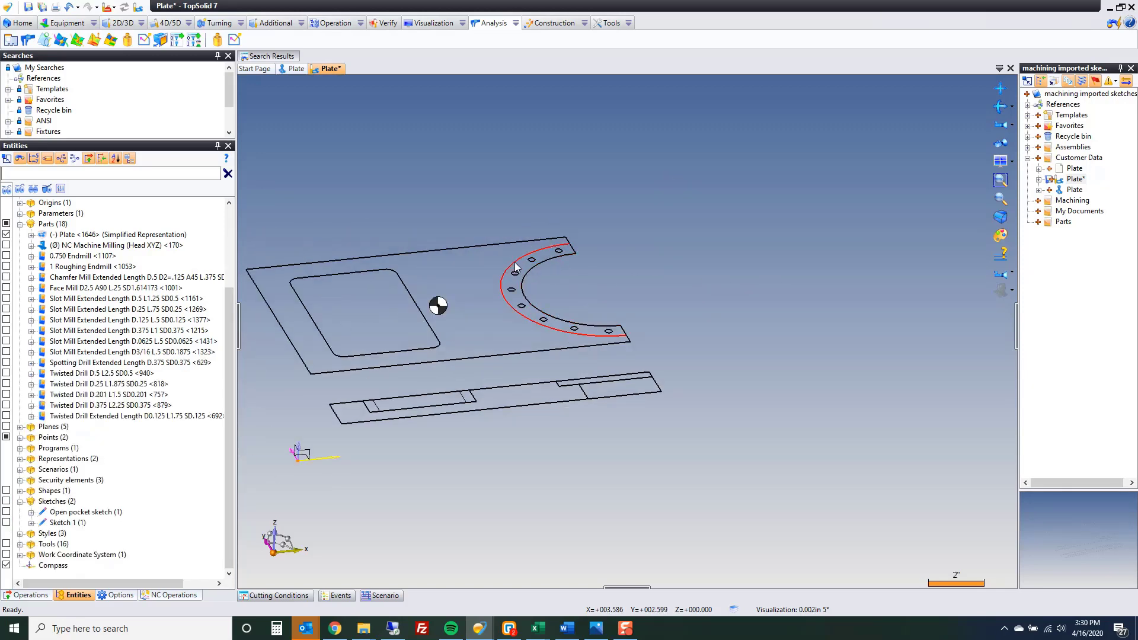
{"action": "scroll", "coordinate": [564, 410], "scroll_direction": "up", "scroll_amount": 6}
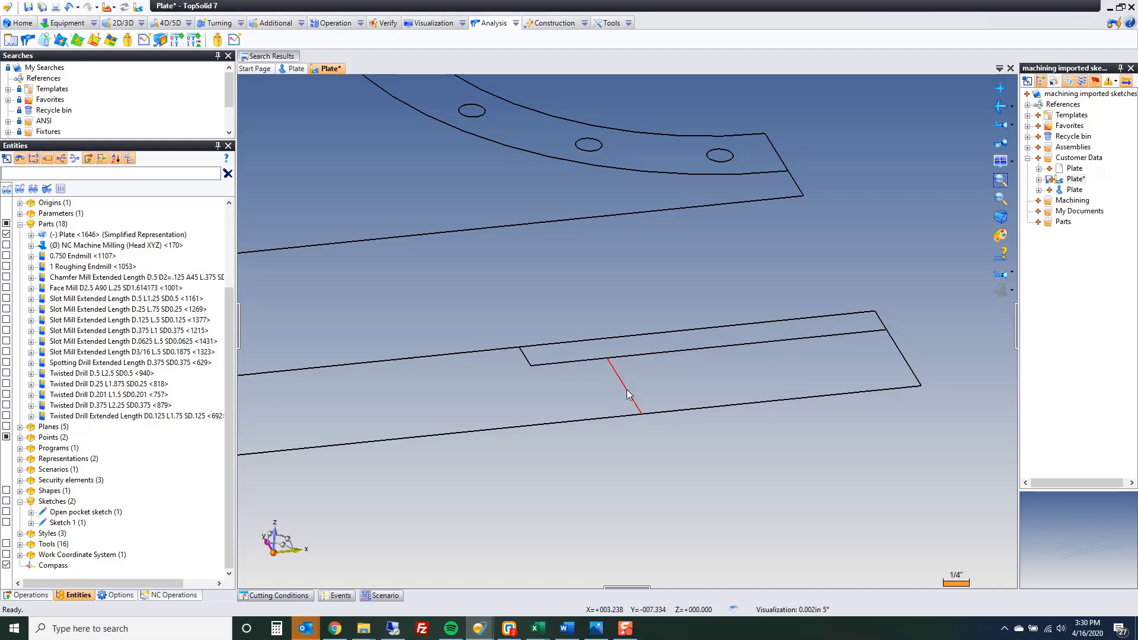
{"action": "scroll", "coordinate": [730, 394], "scroll_direction": "down", "scroll_amount": 10}
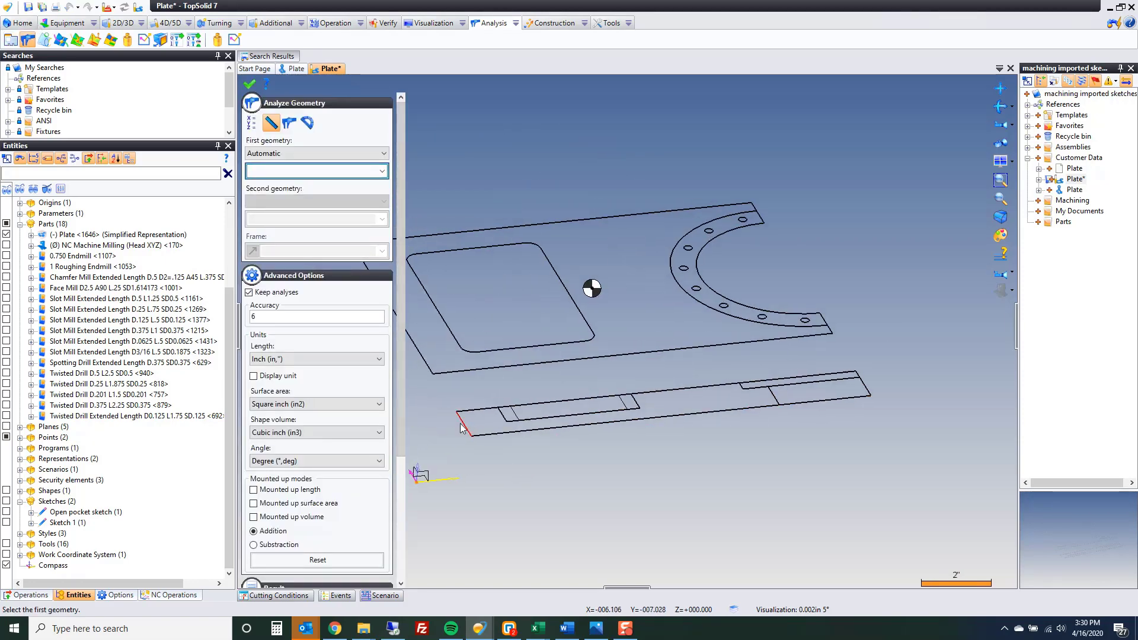
{"action": "left_click", "coordinate": [462, 427]}
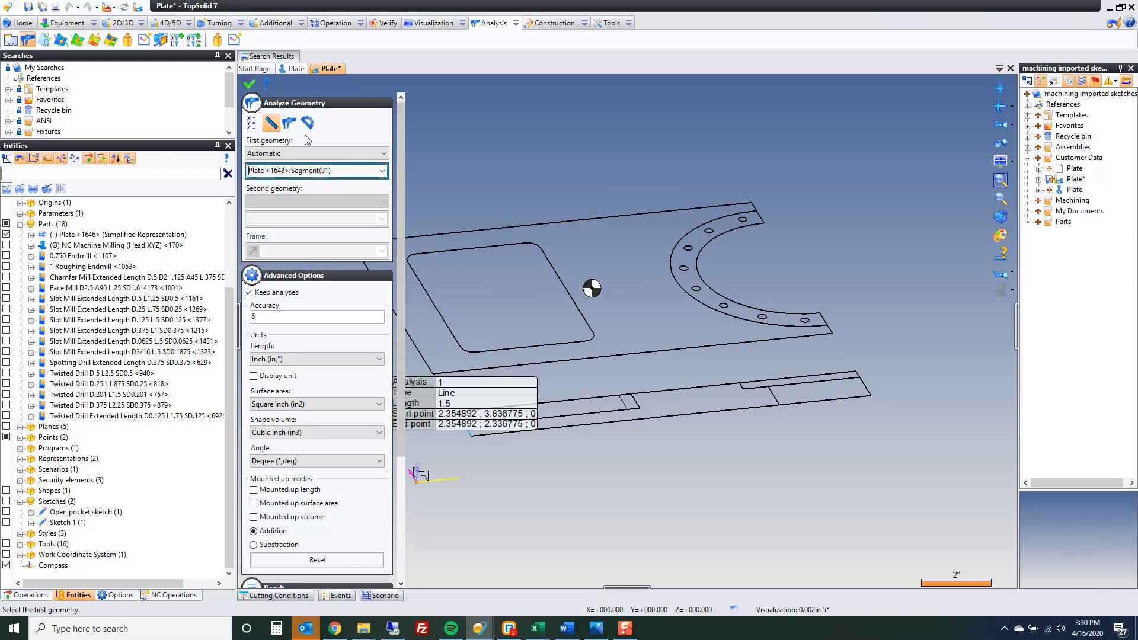
{"action": "left_click", "coordinate": [250, 84]}
- Edit the 0.750 Endmill's open pocketing operation to a machining altitude of -1.5 in and validate it
{"action": "left_click", "coordinate": [142, 594]}
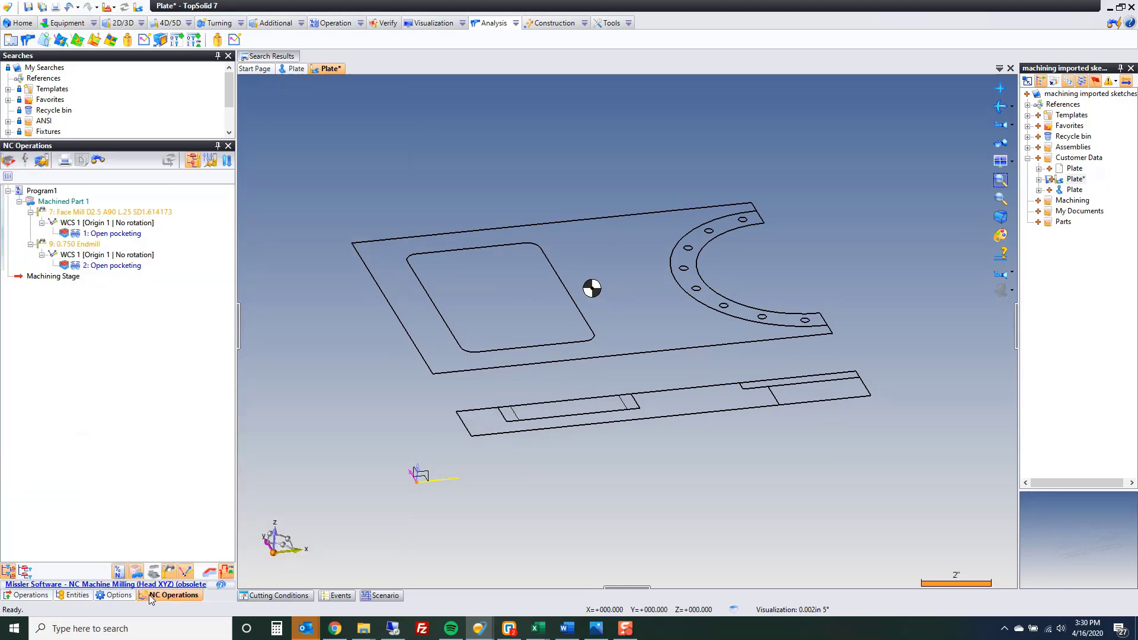
{"action": "double_click", "coordinate": [109, 265]}
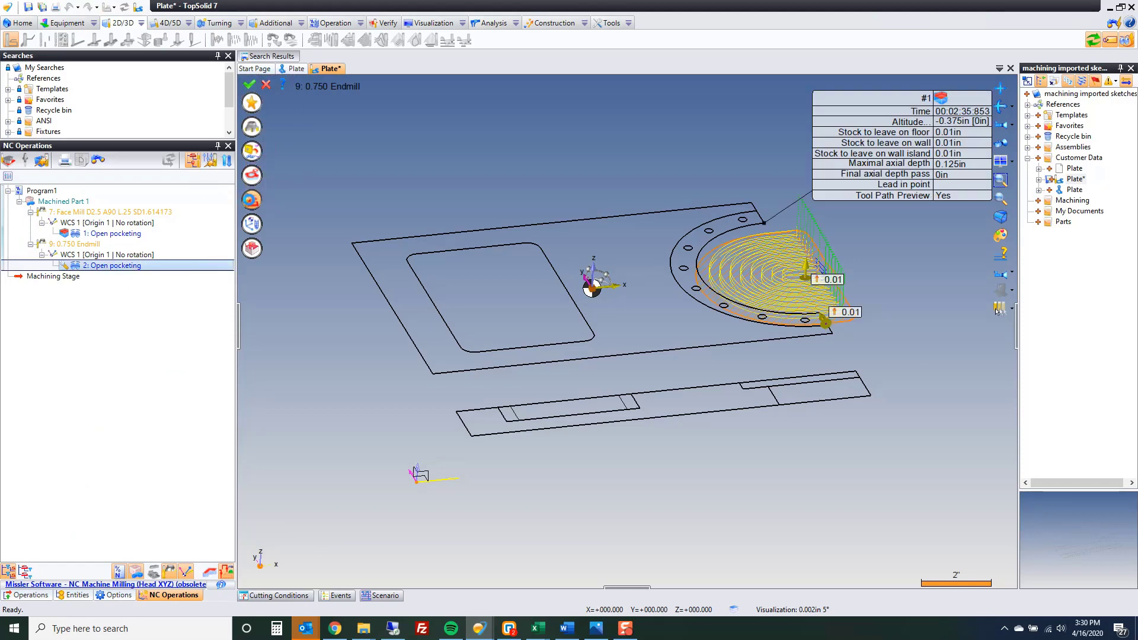
{"action": "left_click", "coordinate": [250, 202]}
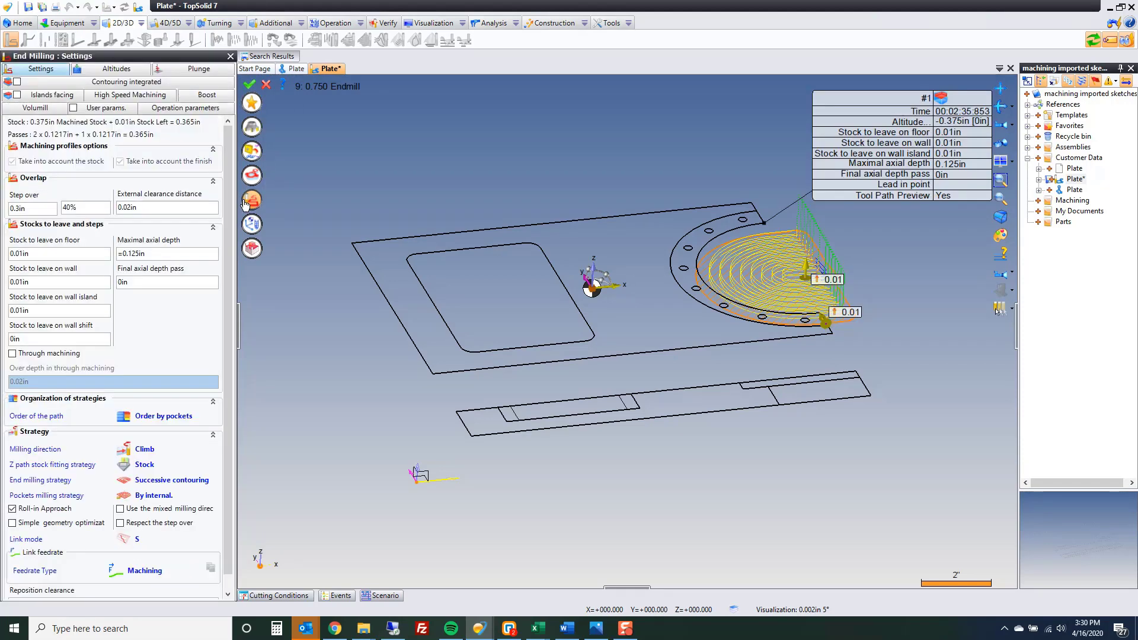
{"action": "left_click", "coordinate": [116, 68]}
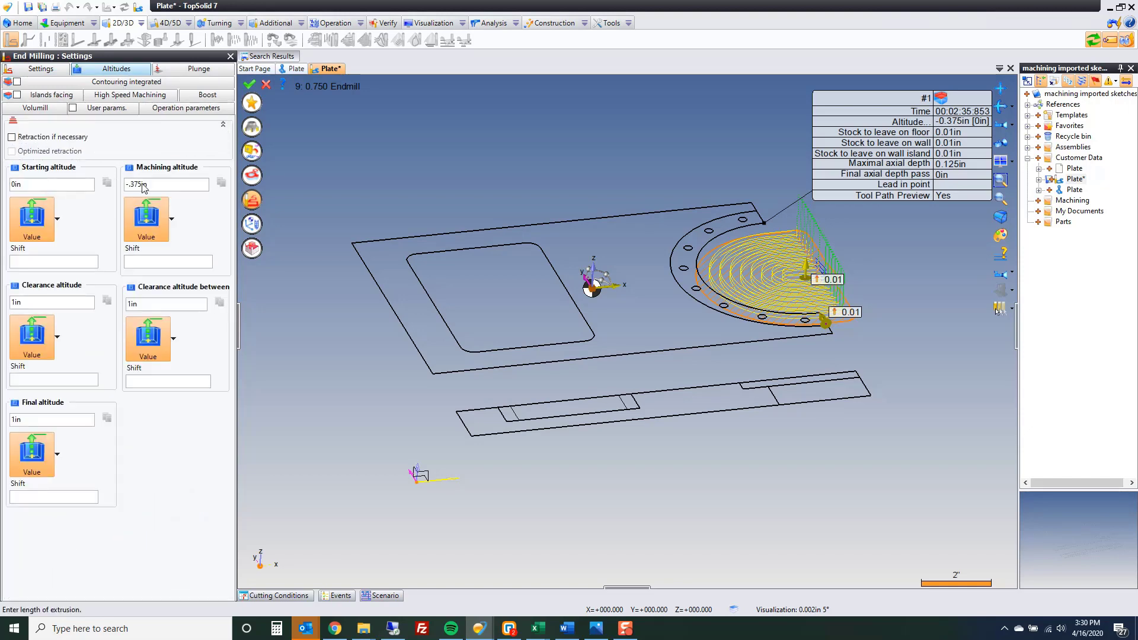
{"action": "double_click", "coordinate": [142, 185]}
{"action": "type", "text": "-1.5"}
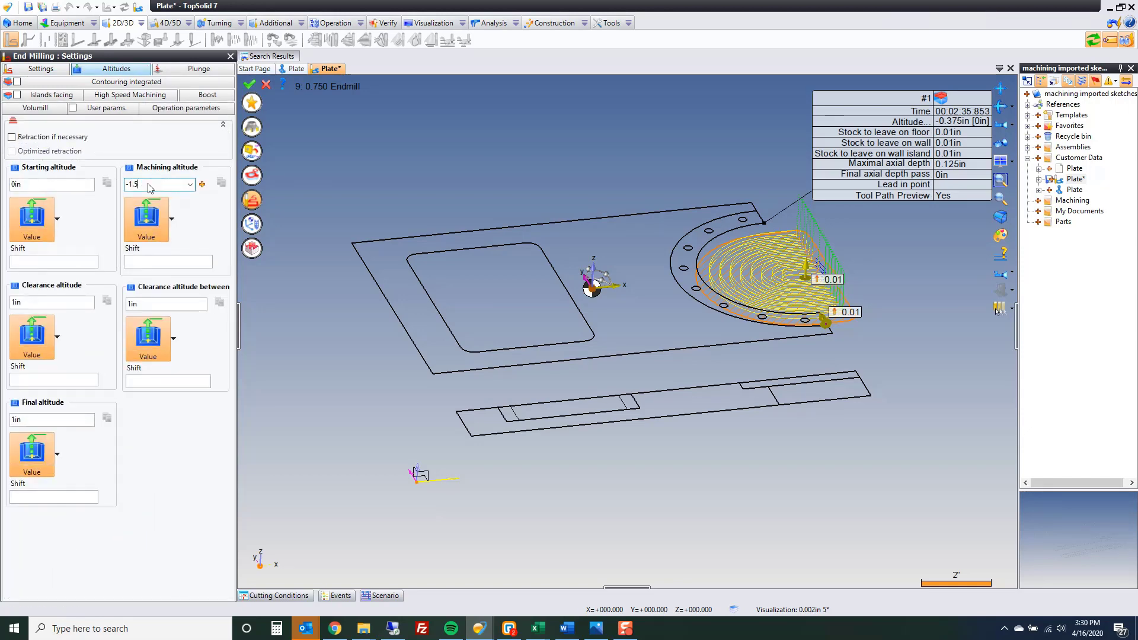
{"action": "key", "text": "Tab"}
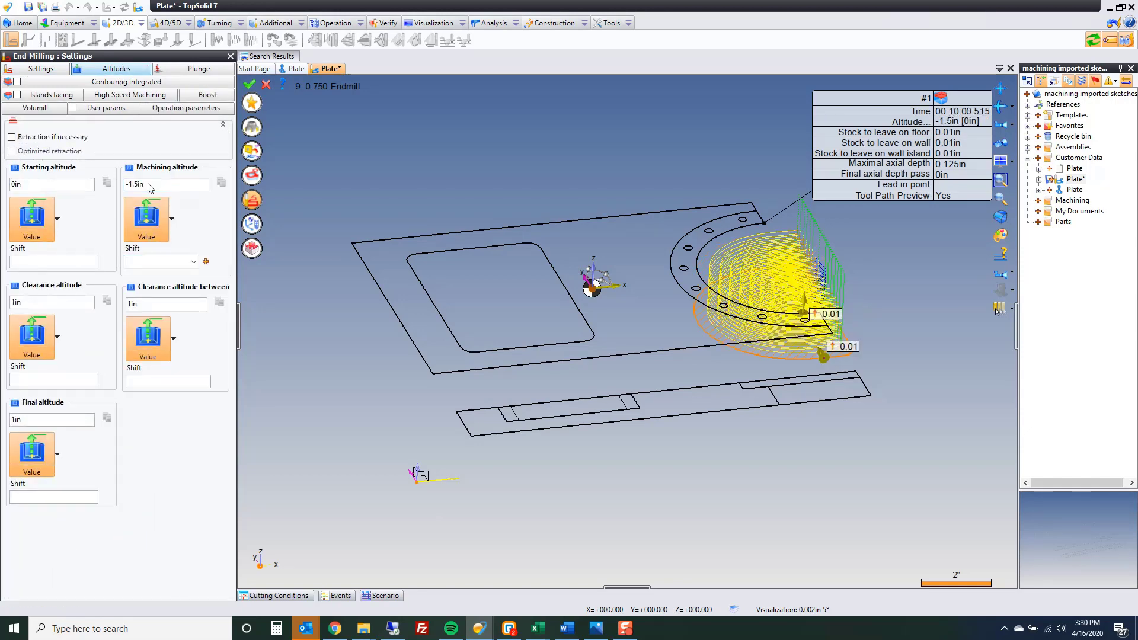
{"action": "left_click", "coordinate": [254, 84]}
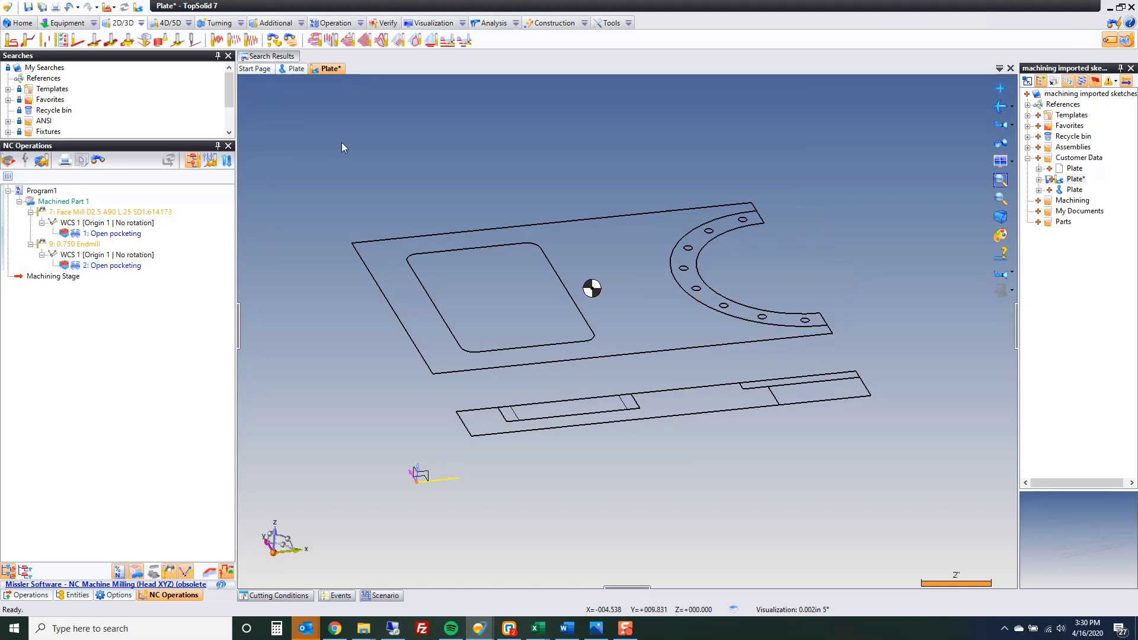
- Switch to the modeling environment and create a plane offset -0.375 in from Sketch 1
{"action": "left_click", "coordinate": [138, 8]}
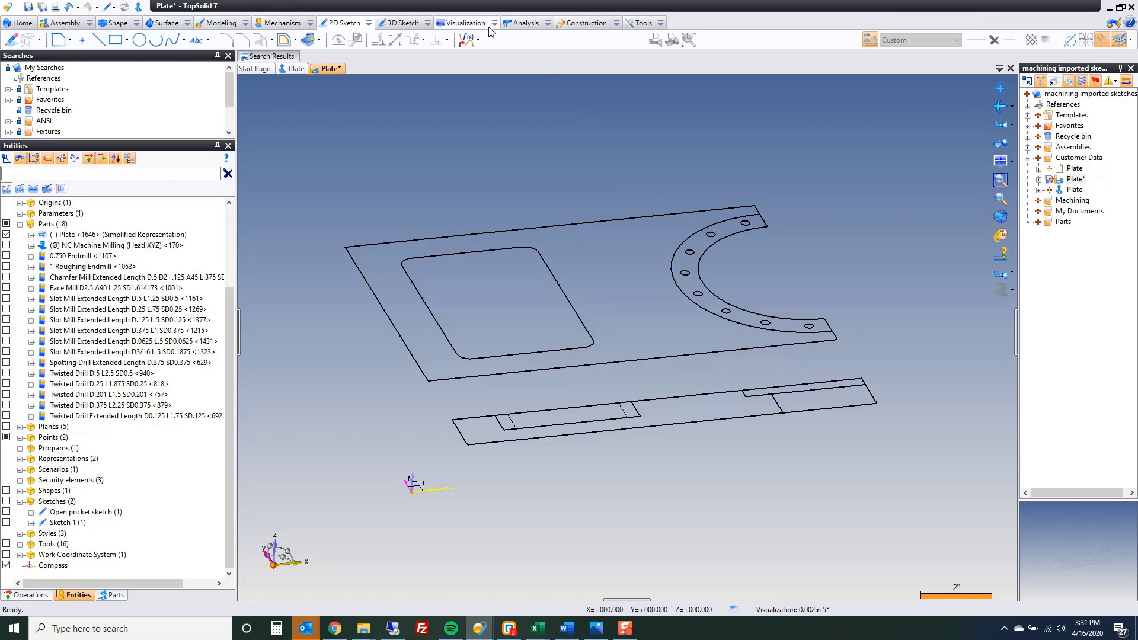
{"action": "left_click", "coordinate": [584, 23]}
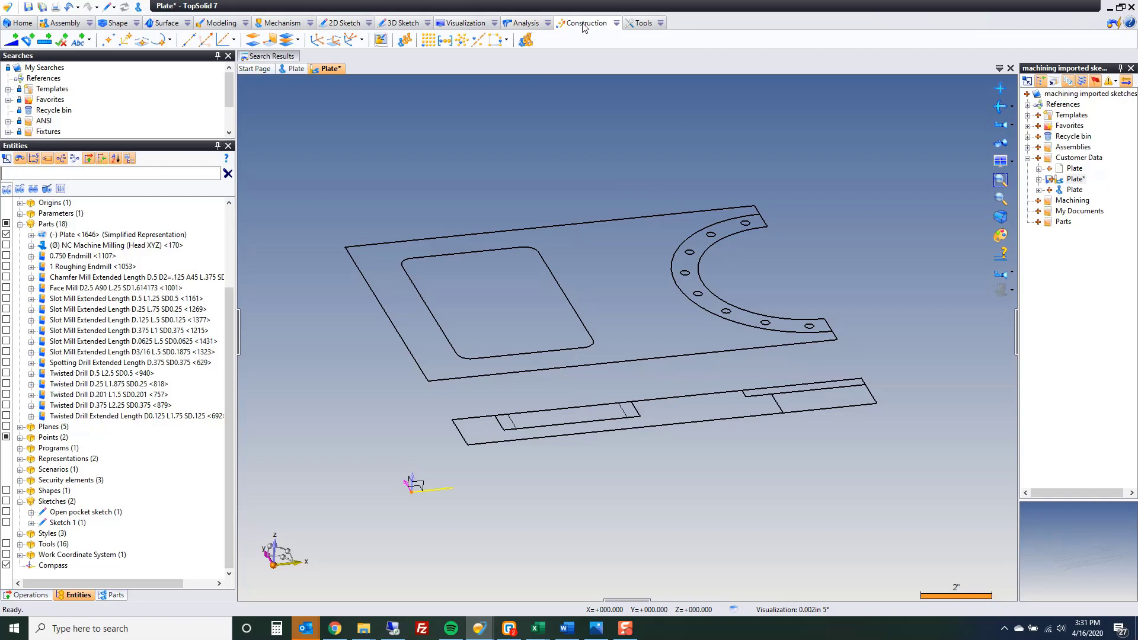
{"action": "left_click", "coordinate": [253, 40]}
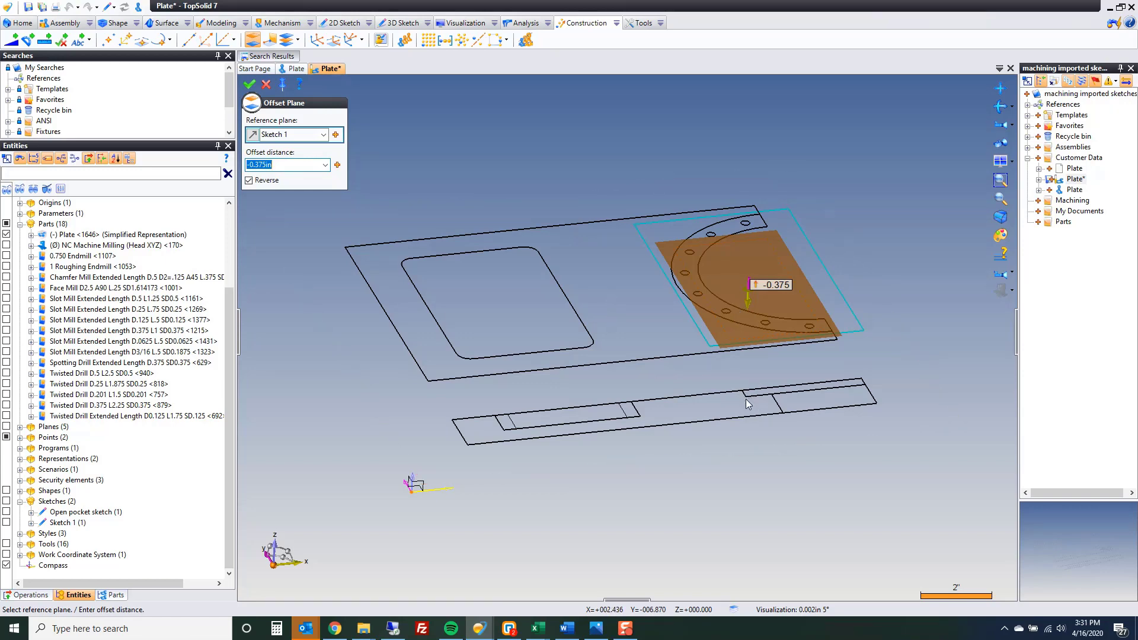
{"action": "left_click", "coordinate": [771, 361]}
{"action": "middle_click_drag", "start_coordinate": [771, 361], "coordinate": [771, 323]}
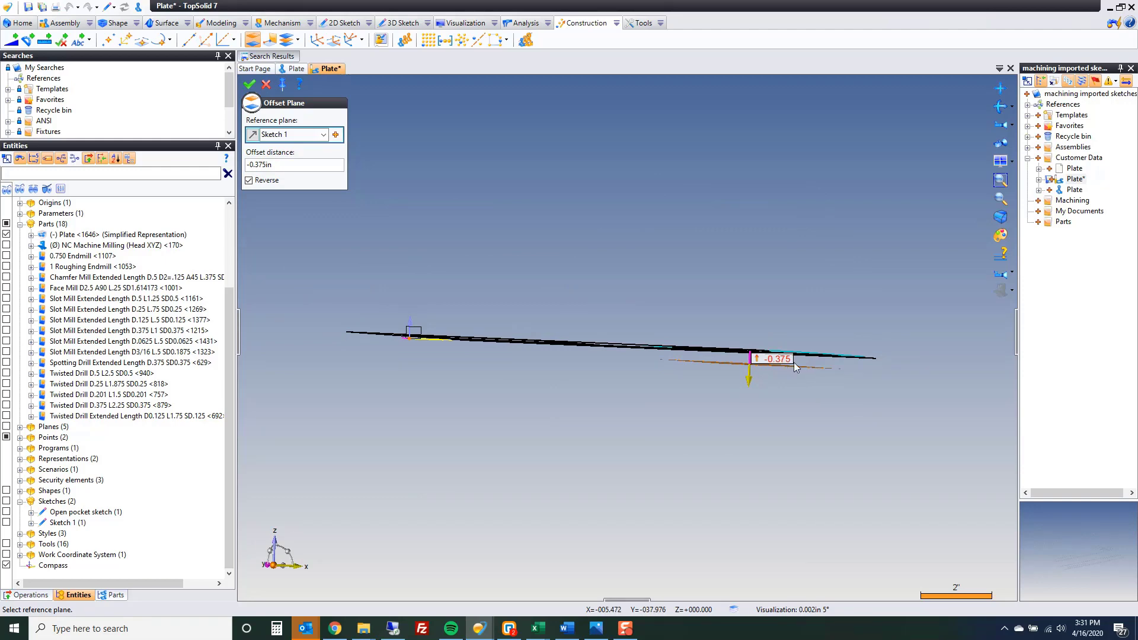
{"action": "middle_click_drag", "start_coordinate": [794, 366], "coordinate": [796, 431]}
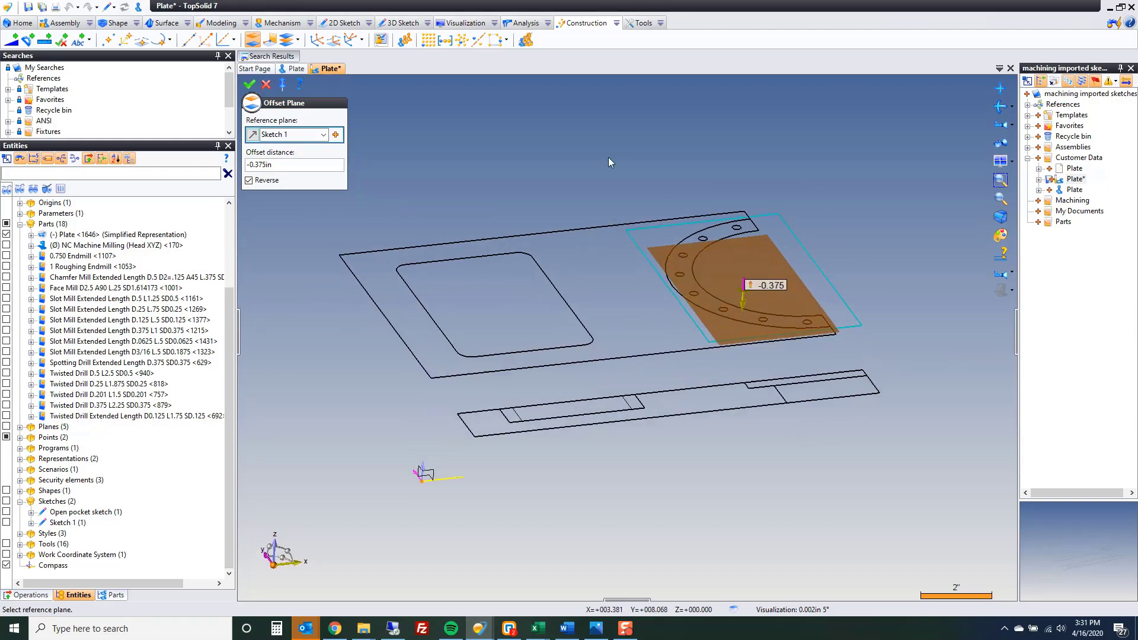
{"action": "right_click", "coordinate": [608, 157]}
{"action": "left_click", "coordinate": [617, 160]}
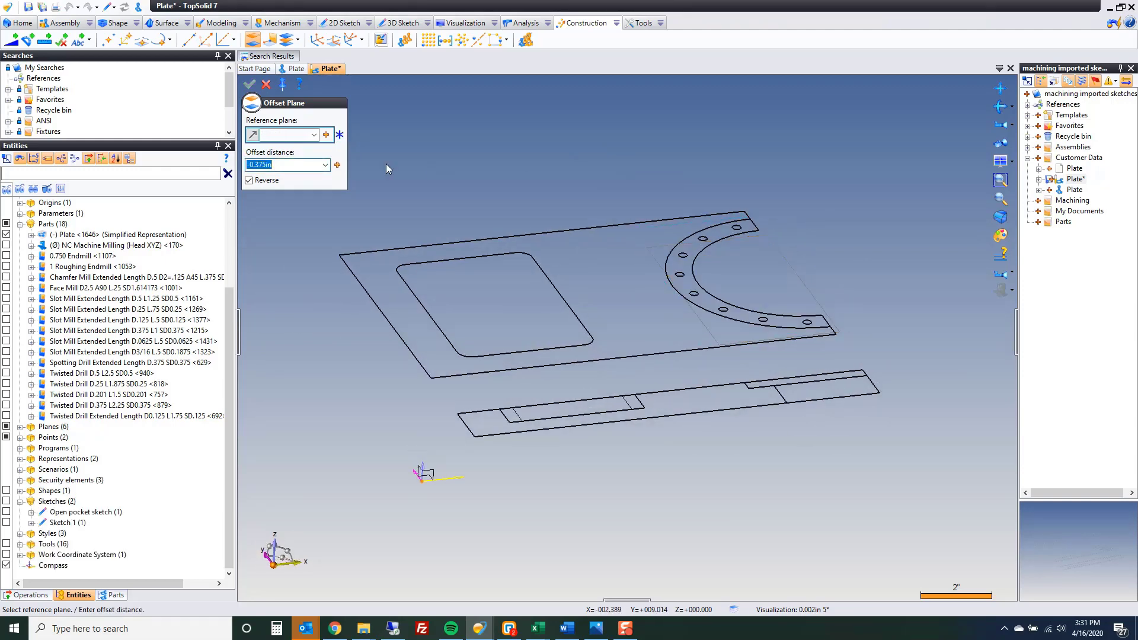
- Create a second plane offset 0.875 in below the imported plate sketch, taking the distance from the side view's blind pocket line
{"action": "left_click", "coordinate": [314, 135]}
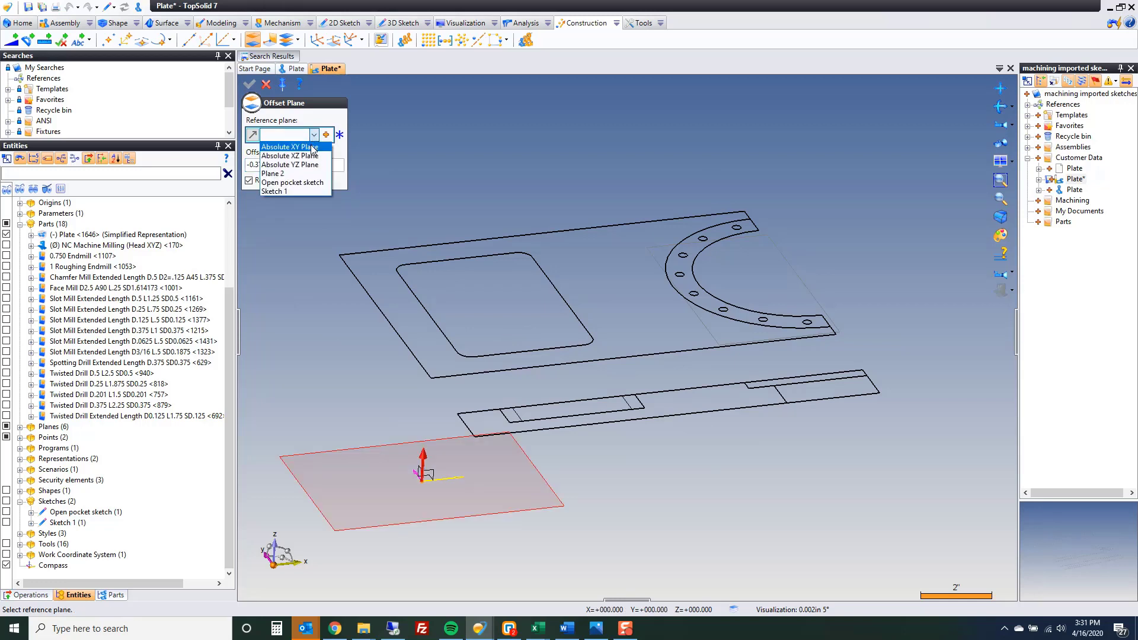
{"action": "left_click", "coordinate": [388, 146]}
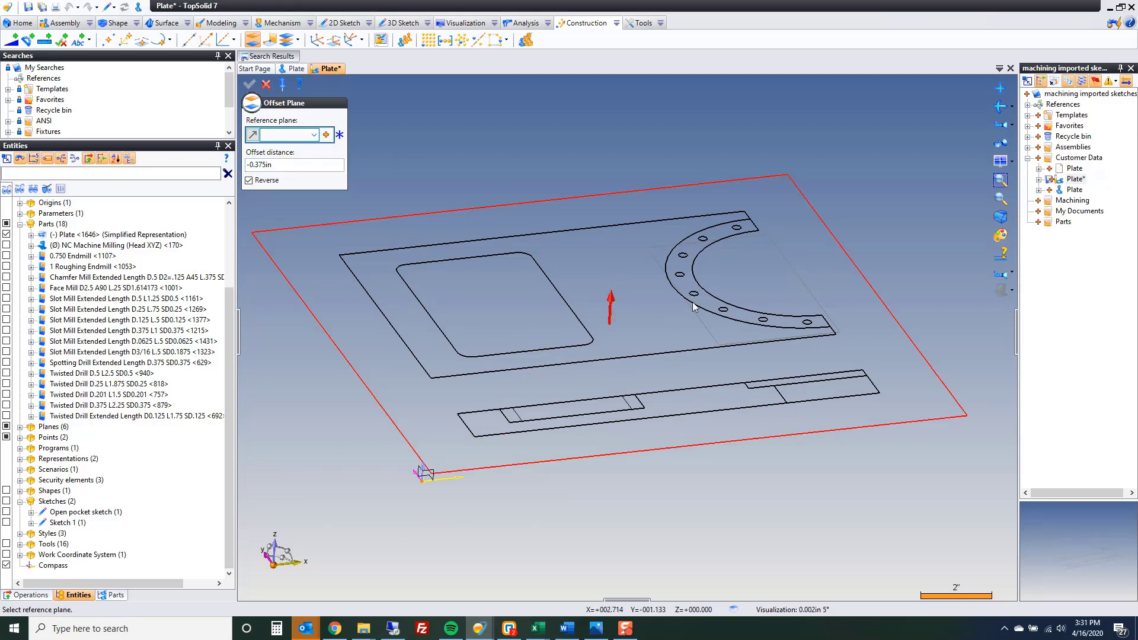
{"action": "left_click", "coordinate": [635, 354]}
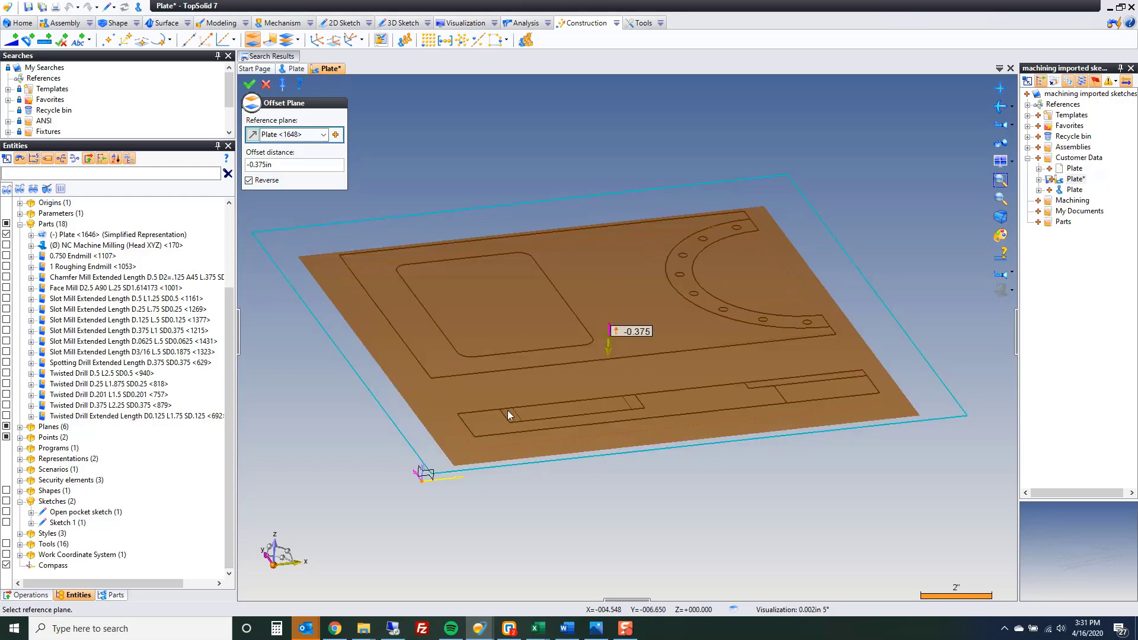
{"action": "left_click", "coordinate": [294, 166]}
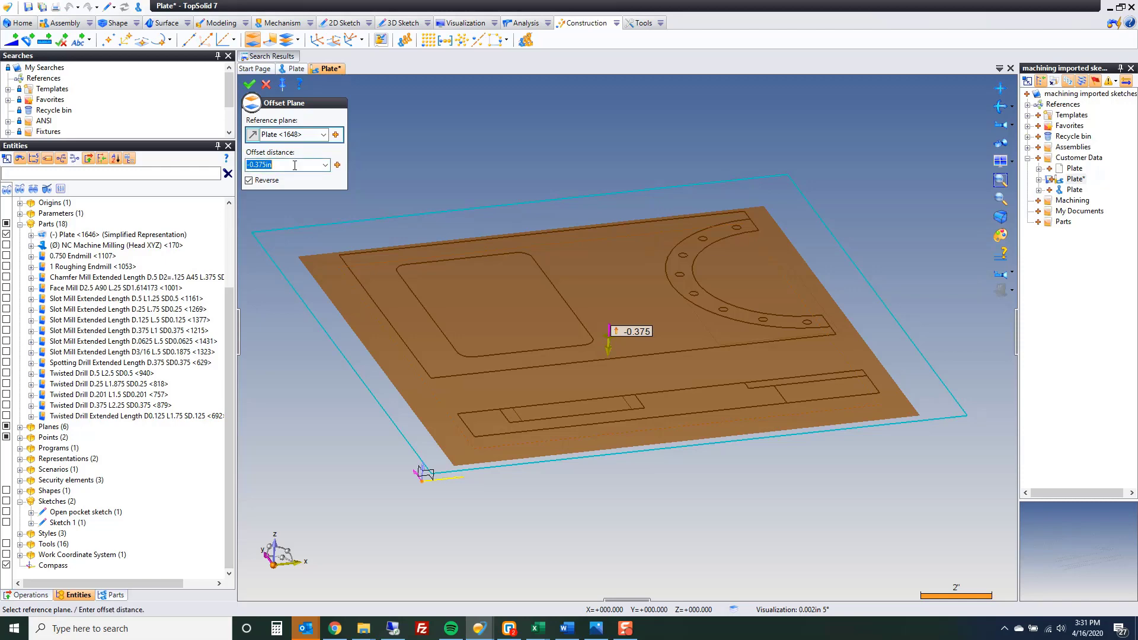
{"action": "left_click", "coordinate": [337, 165]}
{"action": "left_click", "coordinate": [364, 211]}
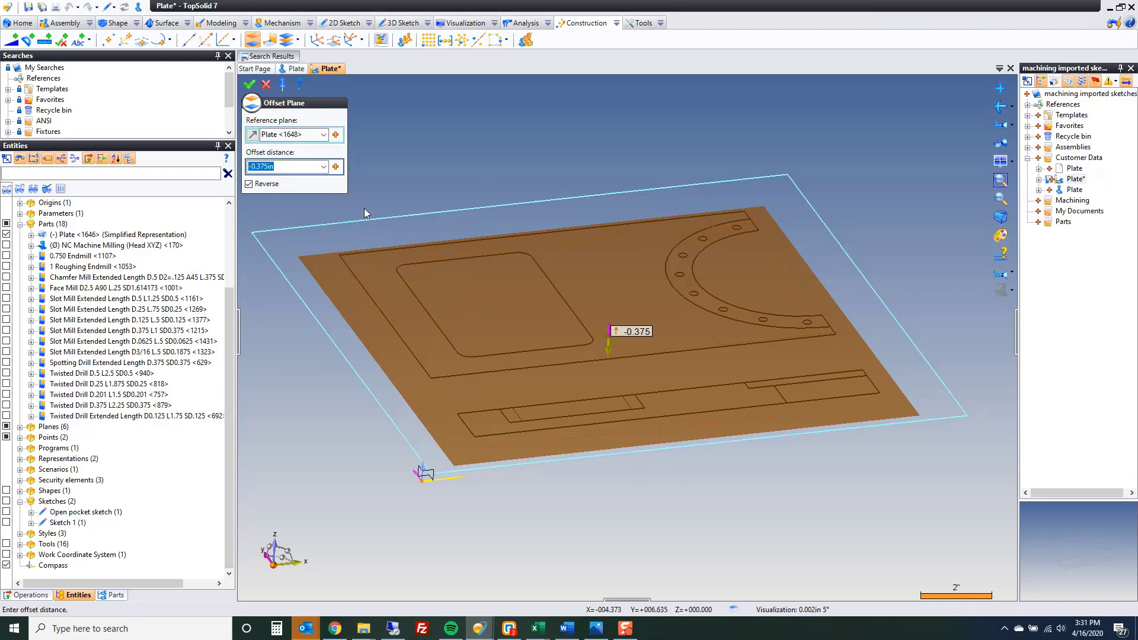
{"action": "left_click", "coordinate": [502, 414]}
{"action": "left_click", "coordinate": [250, 166]}
{"action": "middle_click_drag", "start_coordinate": [457, 178], "coordinate": [428, 177]}
{"action": "left_click", "coordinate": [252, 134]}
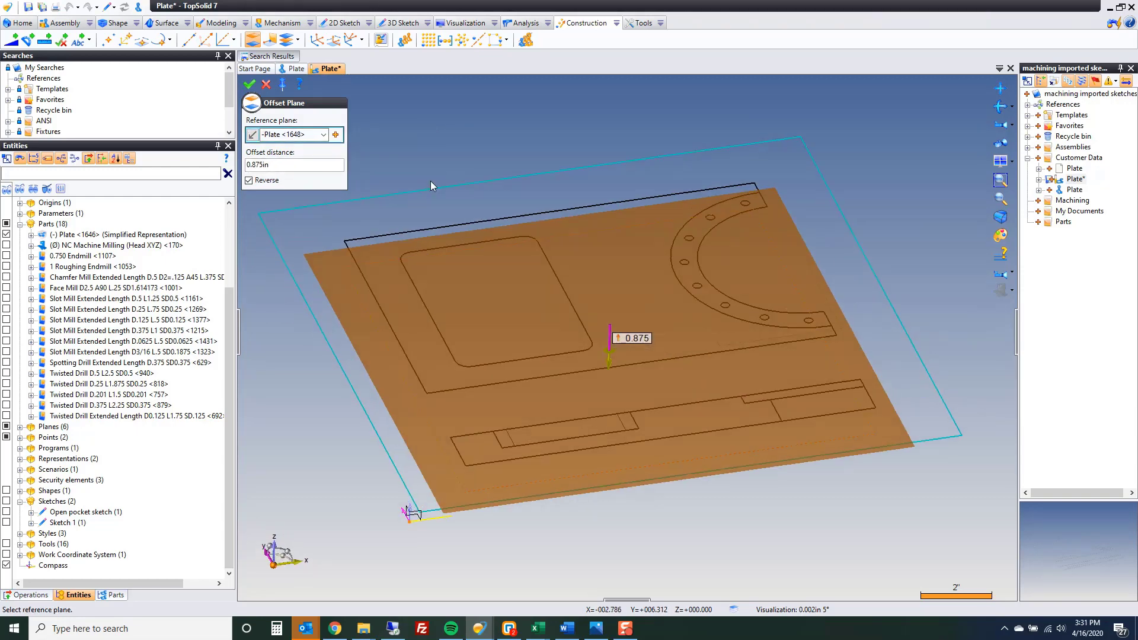
{"action": "left_click", "coordinate": [249, 84]}
{"action": "left_click", "coordinate": [267, 85]}
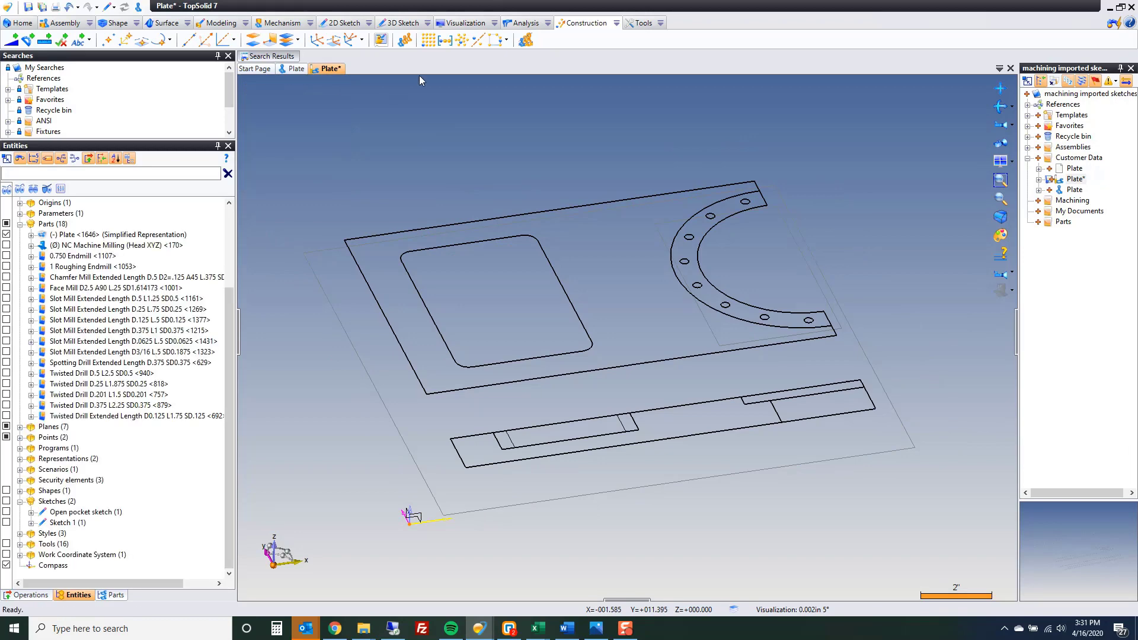
- Sketch on the new 0.875 in offset plane and project all eight segments of the rounded rectangular pocket outline onto it
{"action": "right_click", "coordinate": [333, 300]}
{"action": "left_click", "coordinate": [360, 338]}
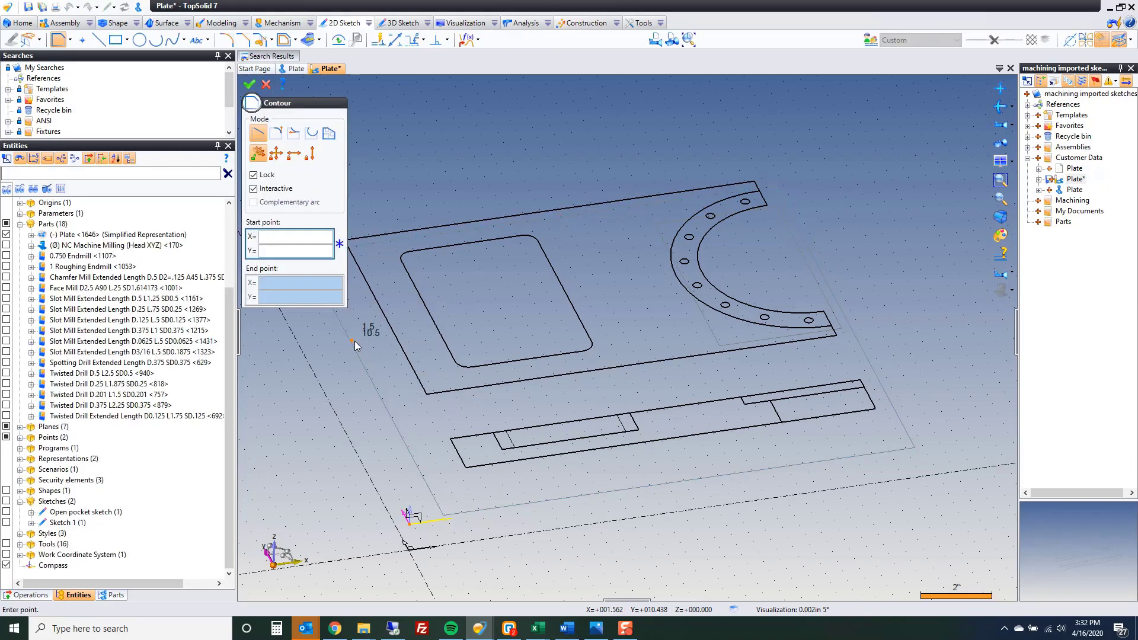
{"action": "left_click", "coordinate": [306, 40]}
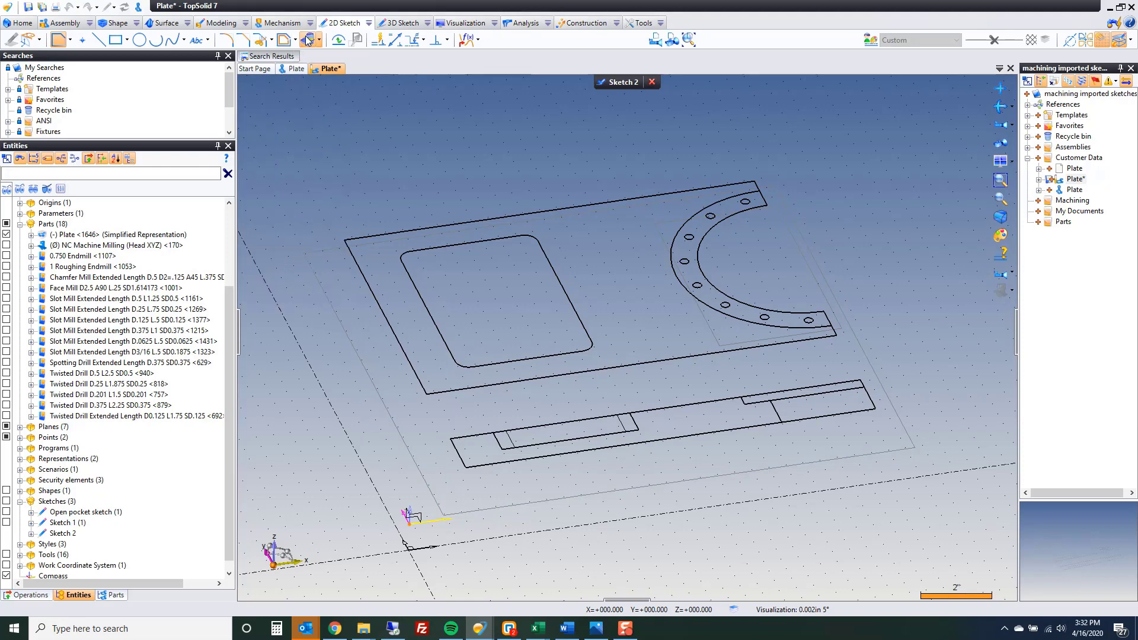
{"action": "left_click", "coordinate": [462, 269]}
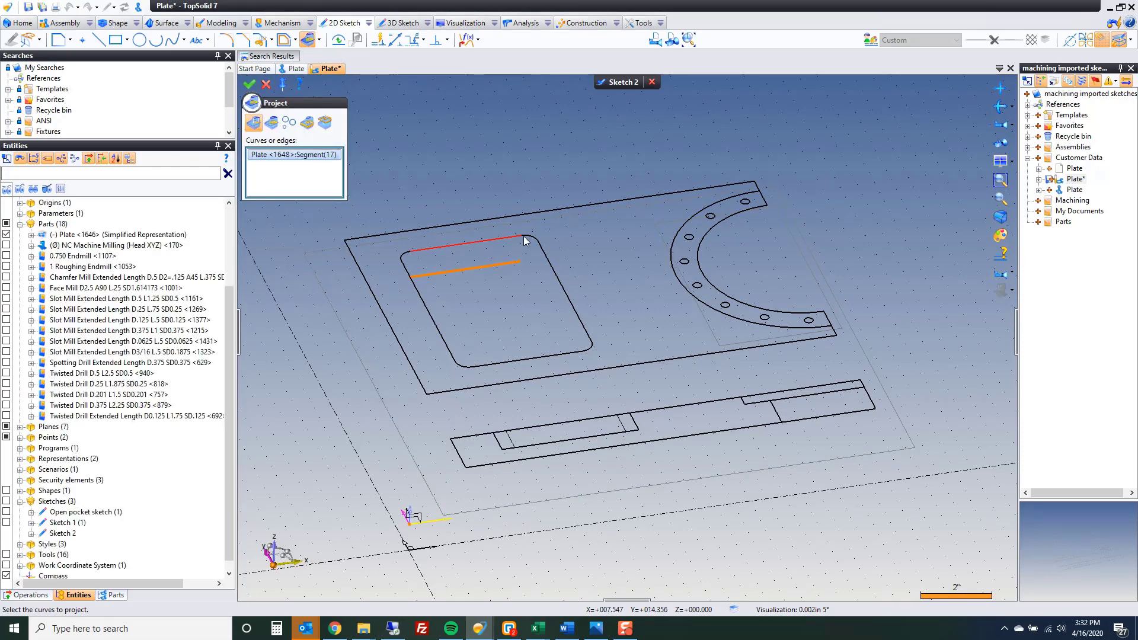
{"action": "left_click", "coordinate": [533, 243]}
{"action": "left_click", "coordinate": [547, 261]}
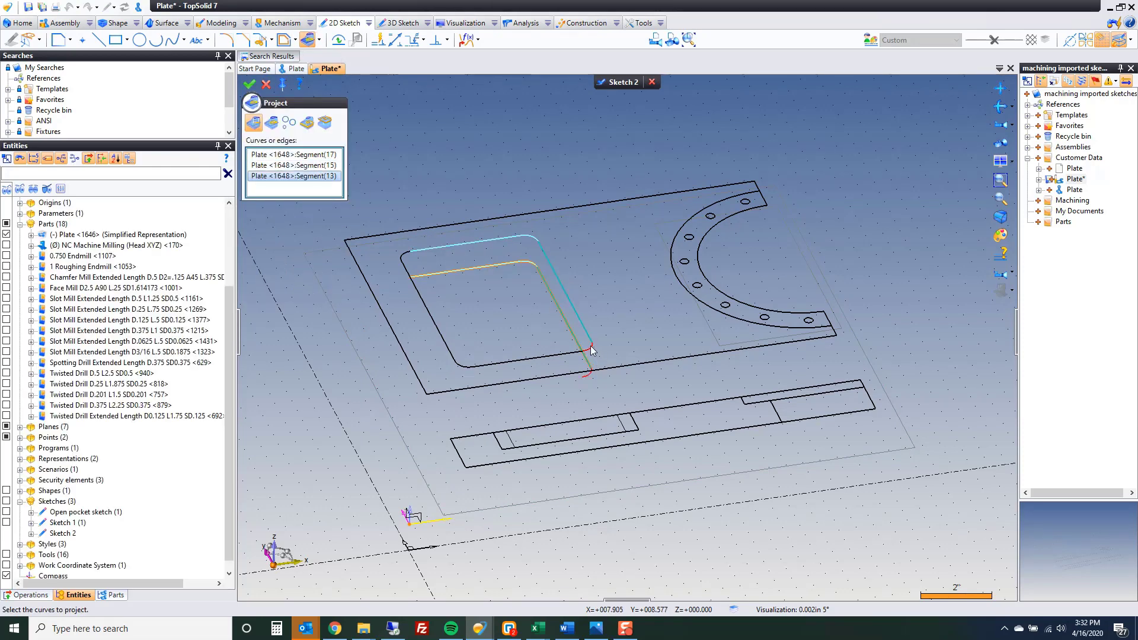
{"action": "left_click", "coordinate": [592, 350]}
{"action": "left_click", "coordinate": [467, 356]}
{"action": "left_click", "coordinate": [461, 362]}
{"action": "left_click", "coordinate": [447, 370]}
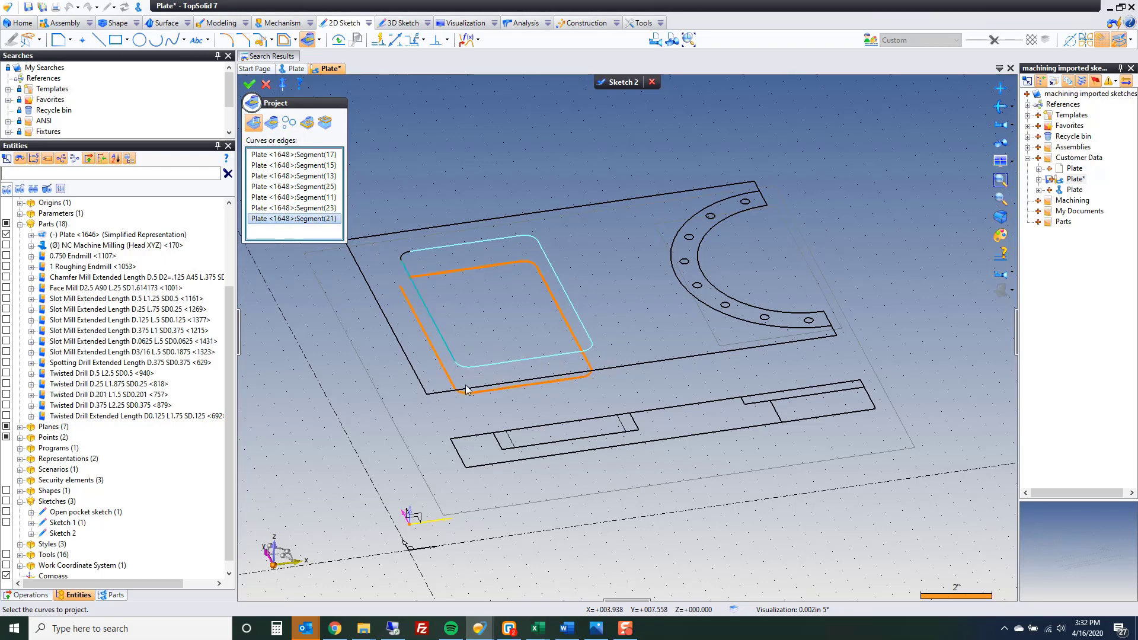
{"action": "left_click", "coordinate": [414, 255]}
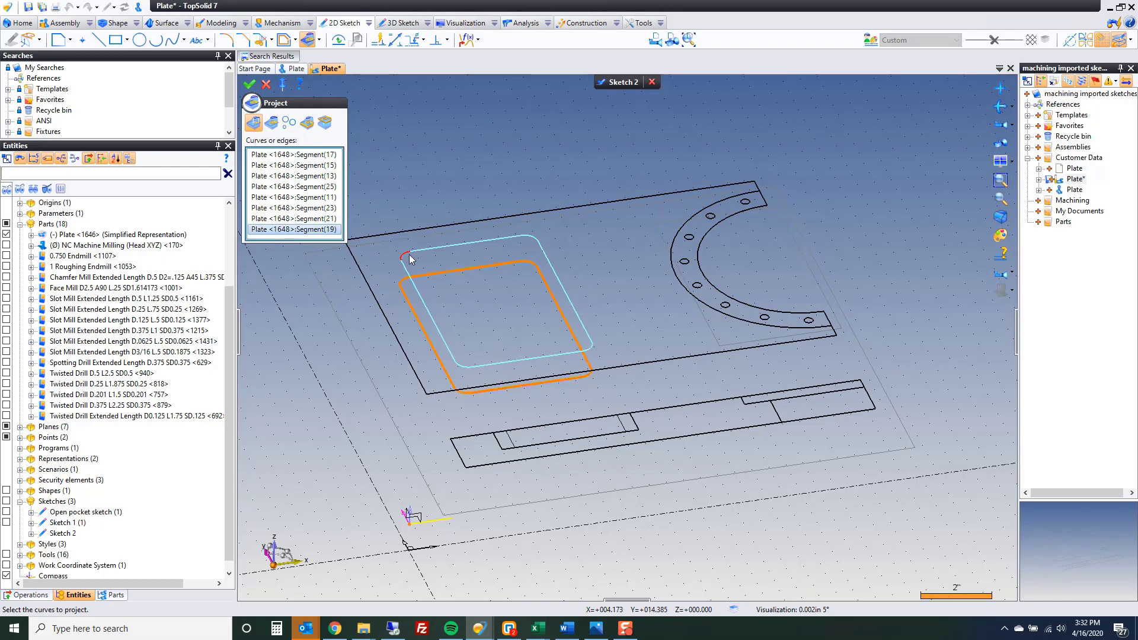
{"action": "left_click", "coordinate": [249, 84]}
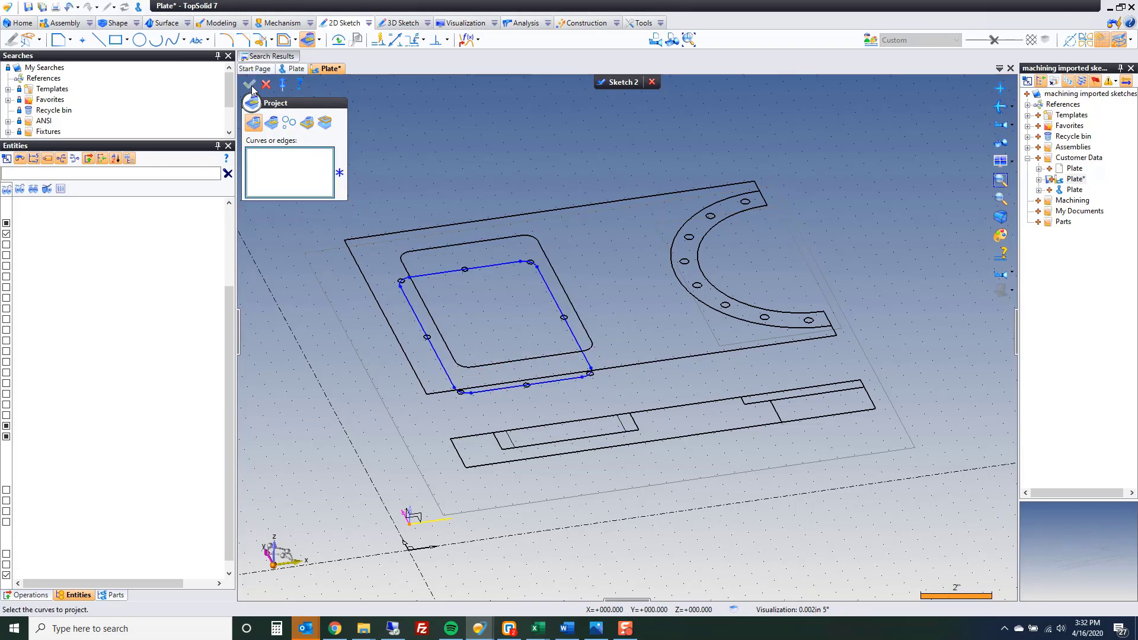
{"action": "left_click", "coordinate": [624, 80]}
- Rename the projected pocket sketch as BLIND POCKET
{"action": "left_click", "coordinate": [79, 535]}
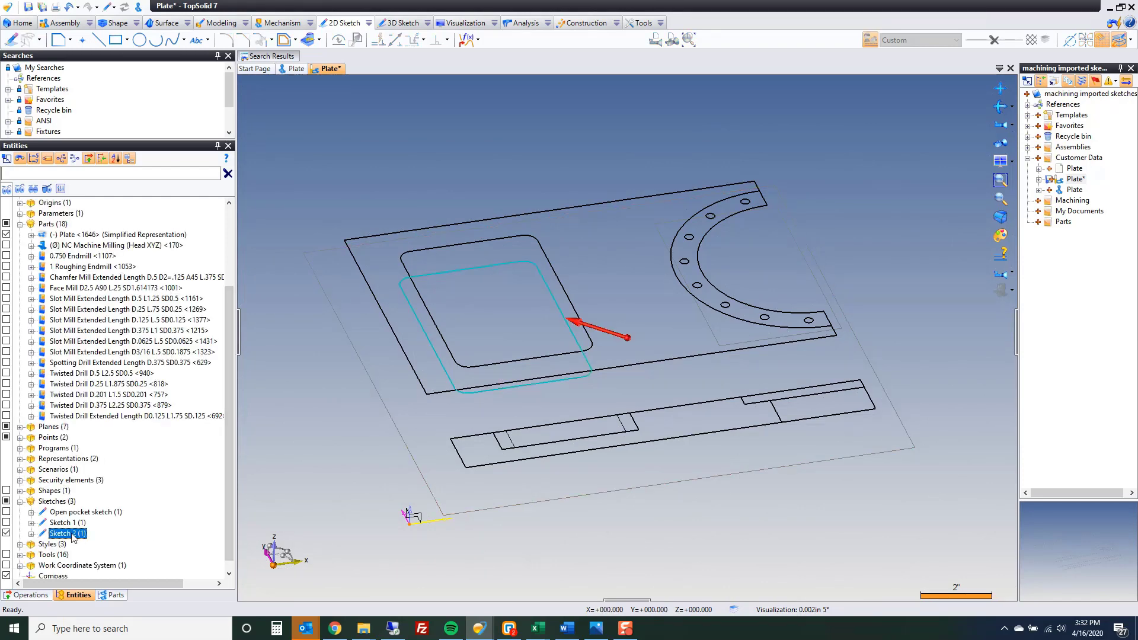
{"action": "left_click", "coordinate": [73, 535]}
{"action": "type", "text": "BLIND POCKET"}
{"action": "key", "text": "Return"}
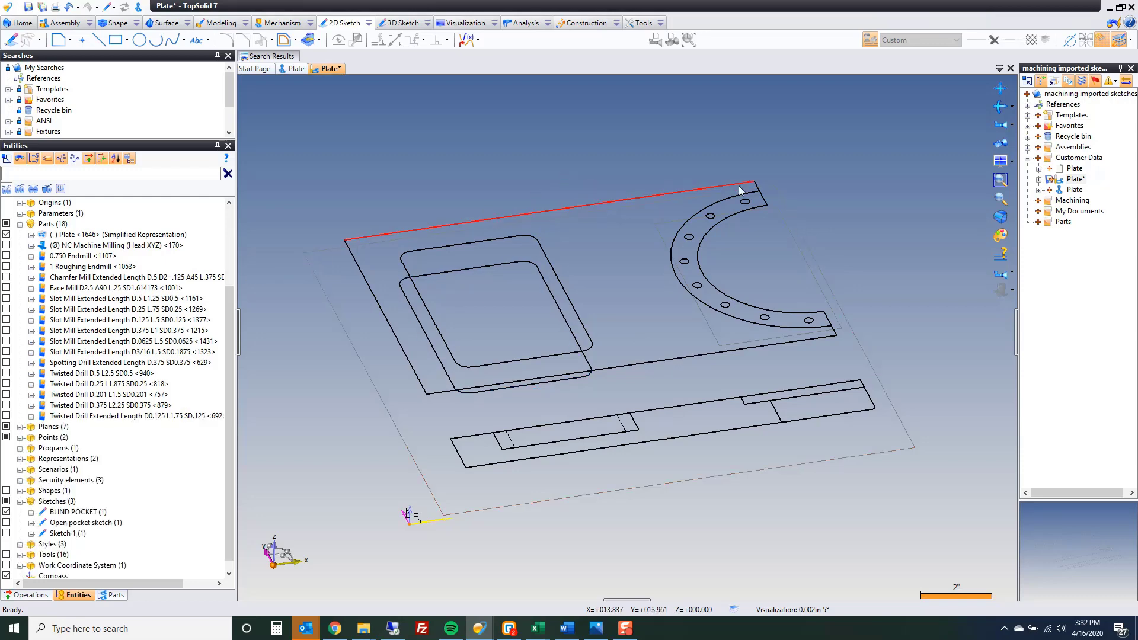
- Sketch on the 0.375 in offset plane and project the C-shaped open pocket's two arcs and two end segments onto it
{"action": "right_click", "coordinate": [661, 227]}
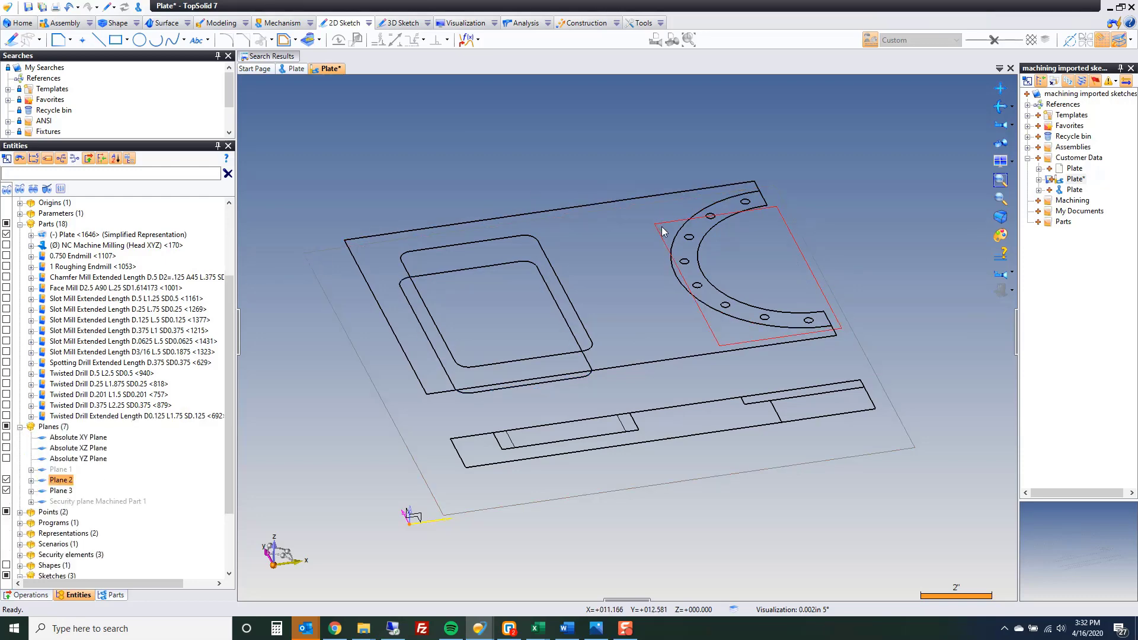
{"action": "left_click", "coordinate": [683, 265]}
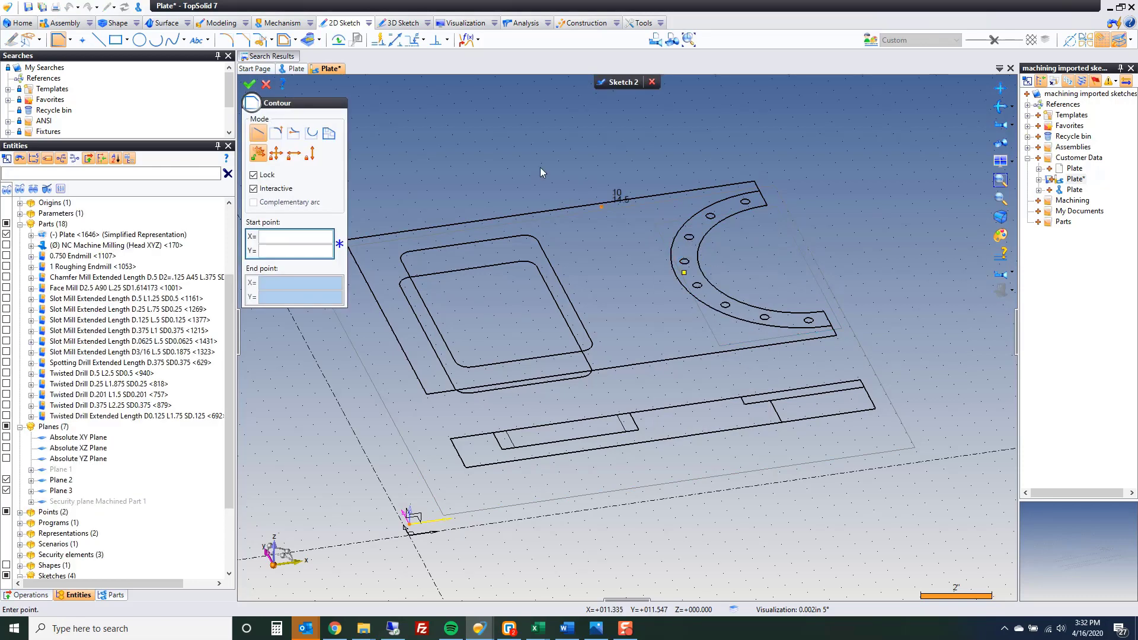
{"action": "left_click", "coordinate": [307, 39]}
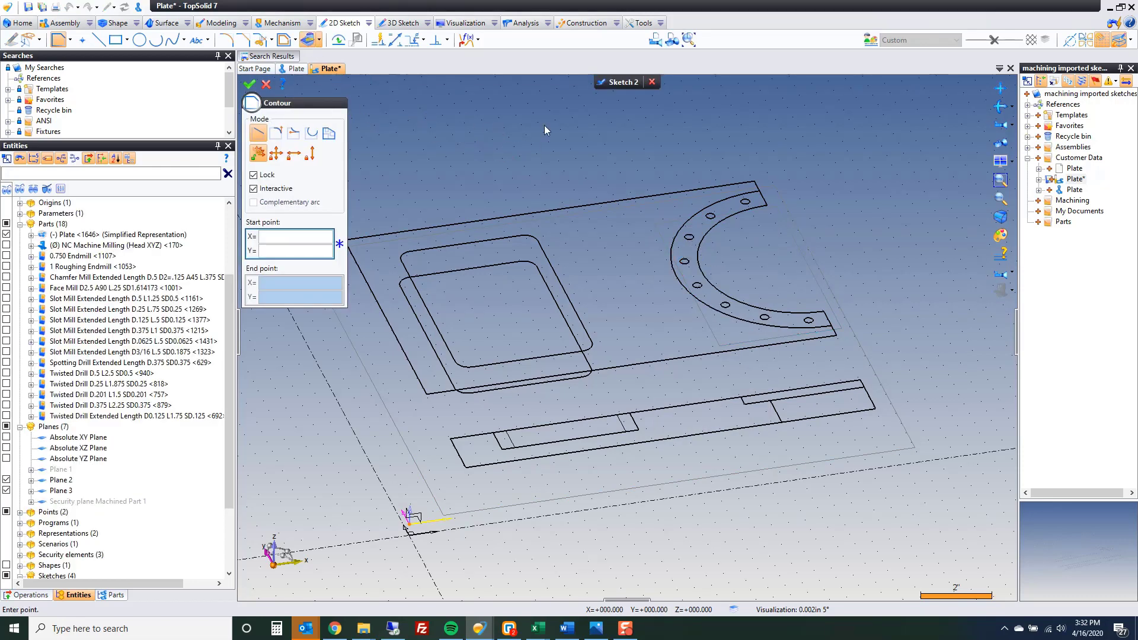
{"action": "left_click", "coordinate": [715, 200]}
{"action": "left_click", "coordinate": [737, 221]}
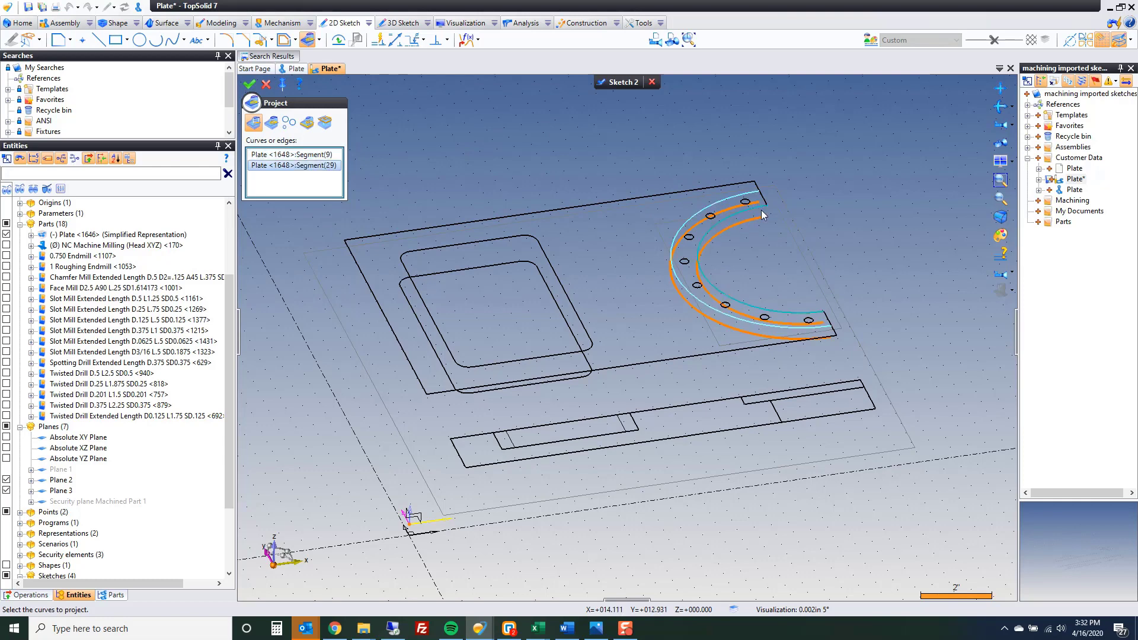
{"action": "left_click", "coordinate": [763, 197]}
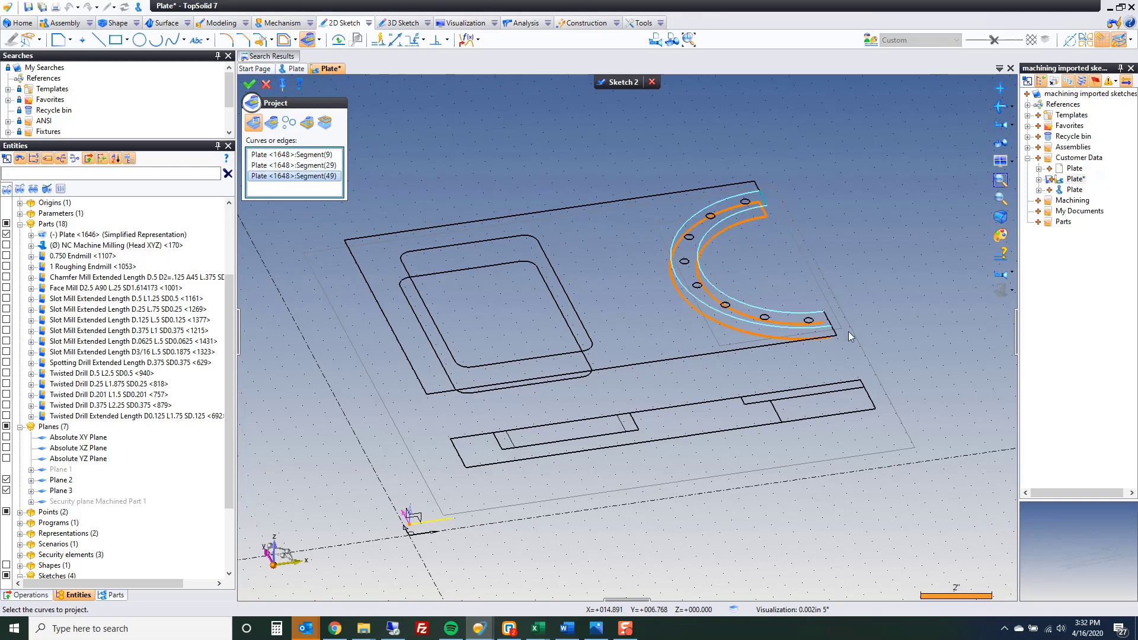
{"action": "right_click", "coordinate": [834, 233]}
{"action": "left_click", "coordinate": [844, 233]}
{"action": "left_click", "coordinate": [602, 82]}
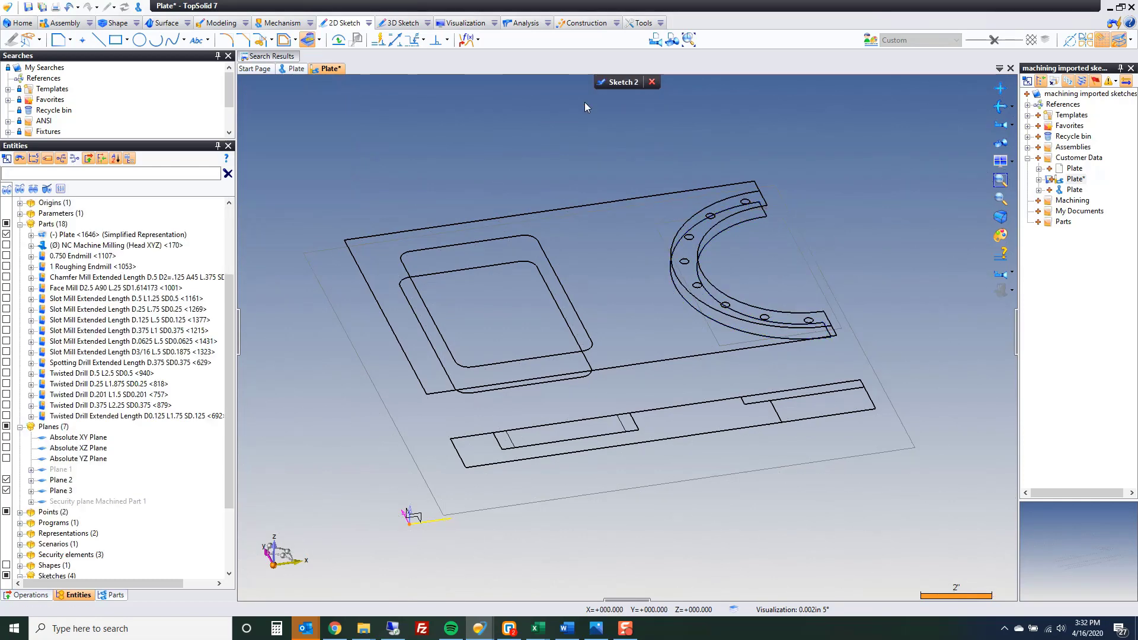
- Rename the projected C-shaped pocket sketch as OPEN POCKET 2
{"action": "scroll", "coordinate": [74, 510], "scroll_direction": "down", "scroll_amount": 3}
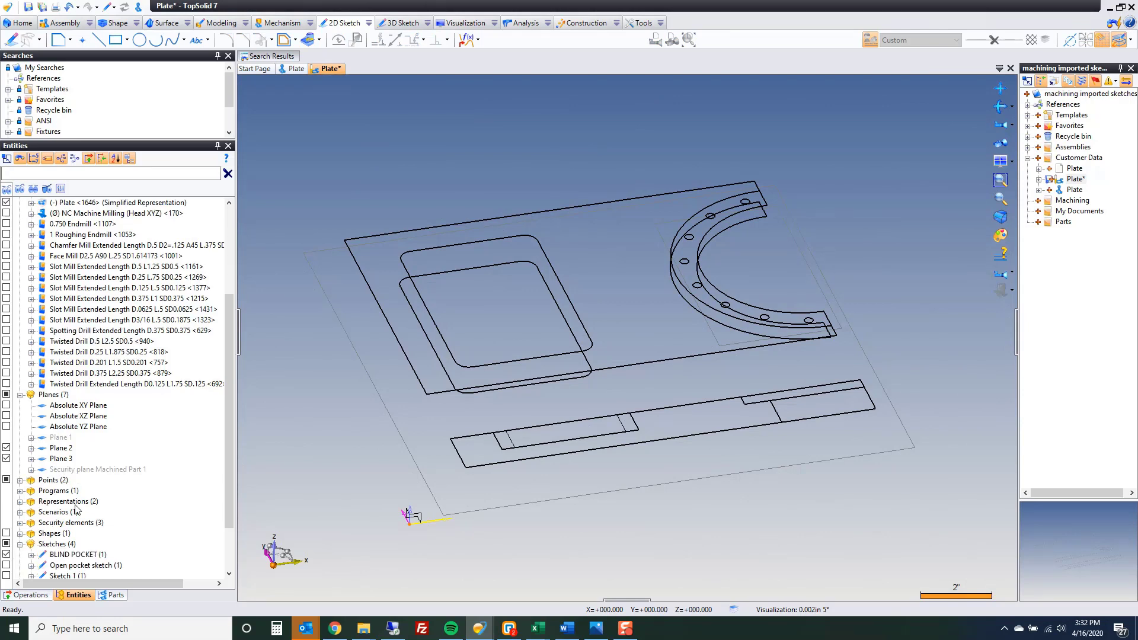
{"action": "left_click", "coordinate": [66, 523]}
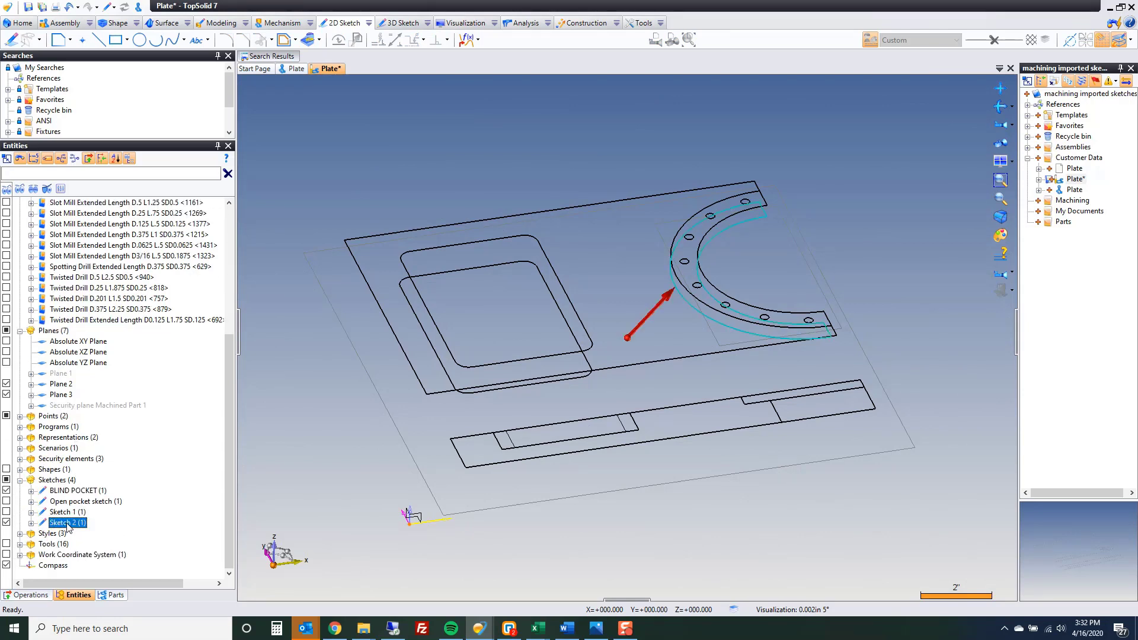
{"action": "key", "text": "F2"}
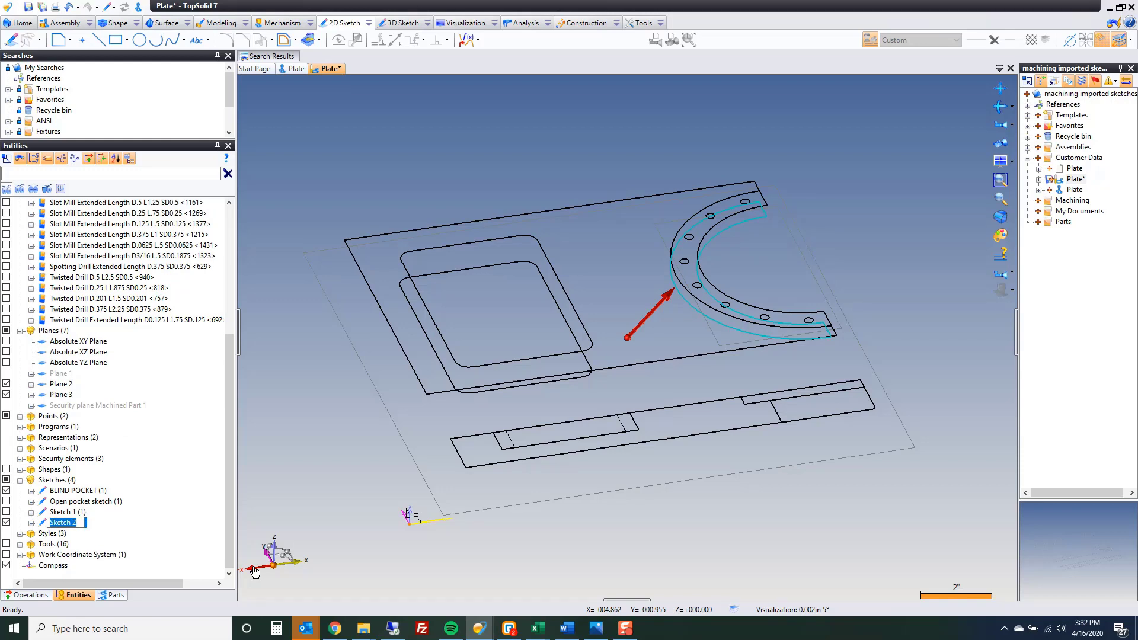
{"action": "type", "text": "OPEN POCKET"}
{"action": "key", "text": "Return"}
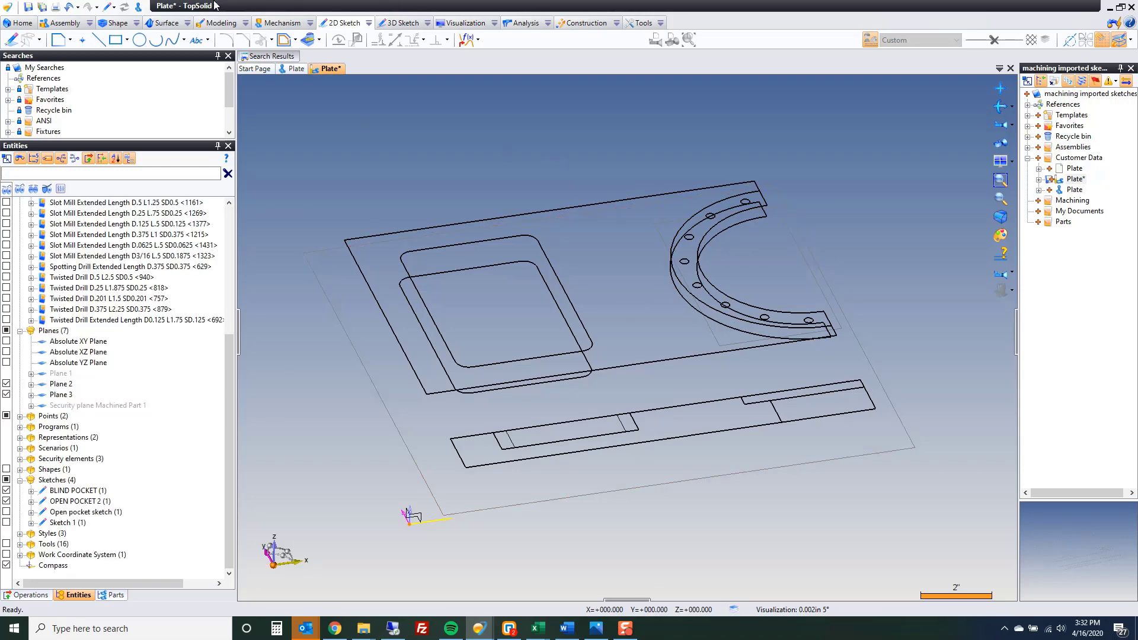
- Return to the machining environment and hide the imported plate part, Plane 2 and Plane 3
{"action": "left_click", "coordinate": [137, 7]}
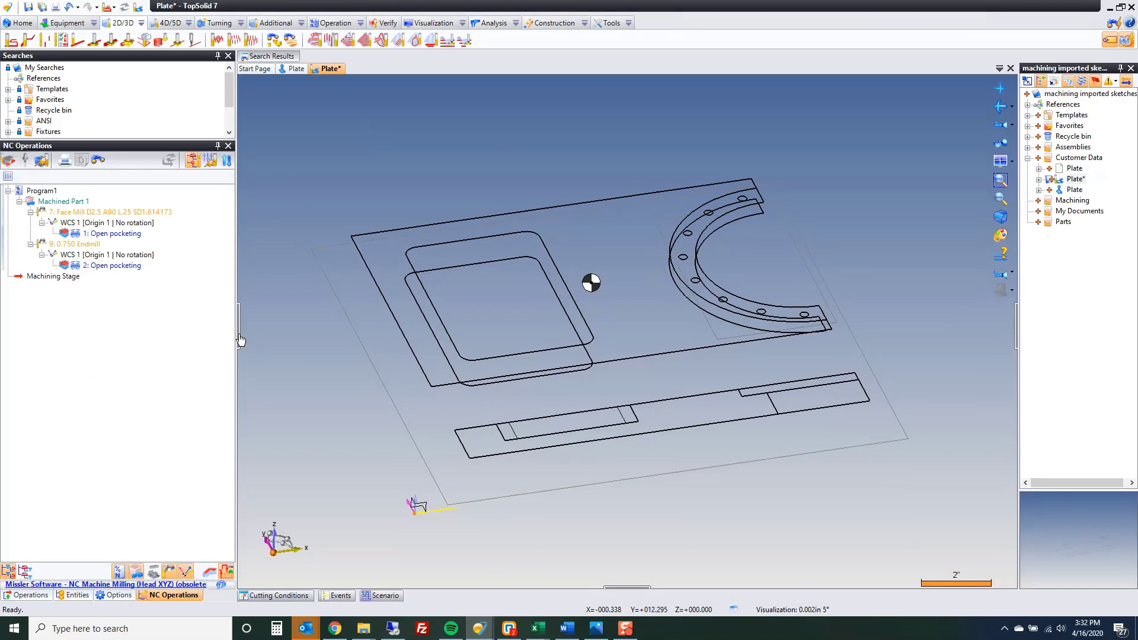
{"action": "left_click", "coordinate": [82, 596]}
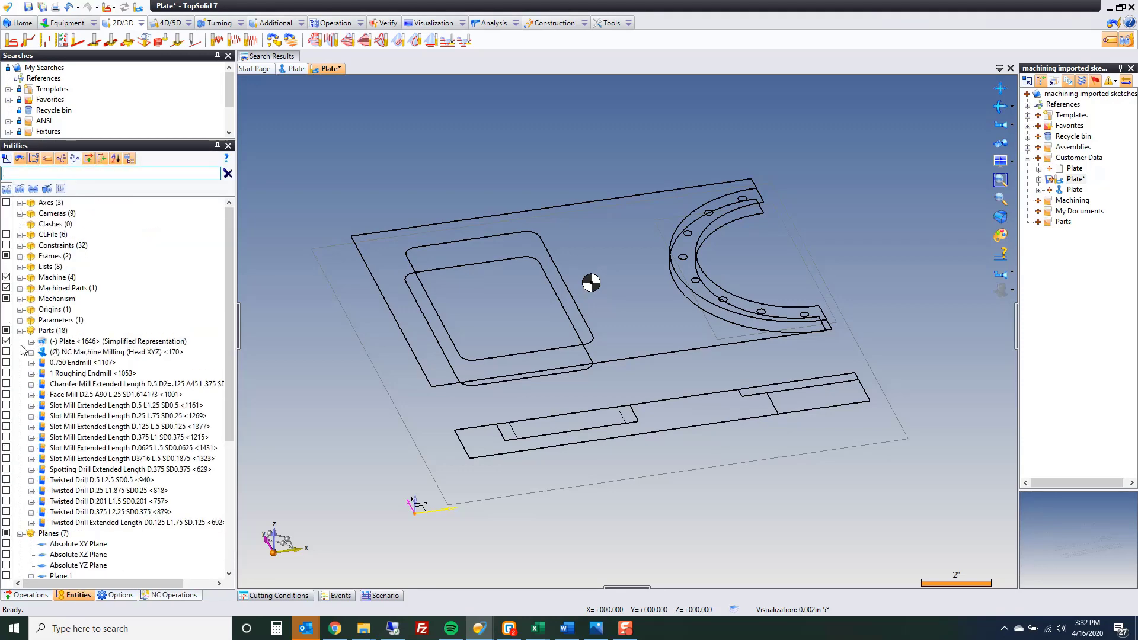
{"action": "left_click", "coordinate": [6, 341]}
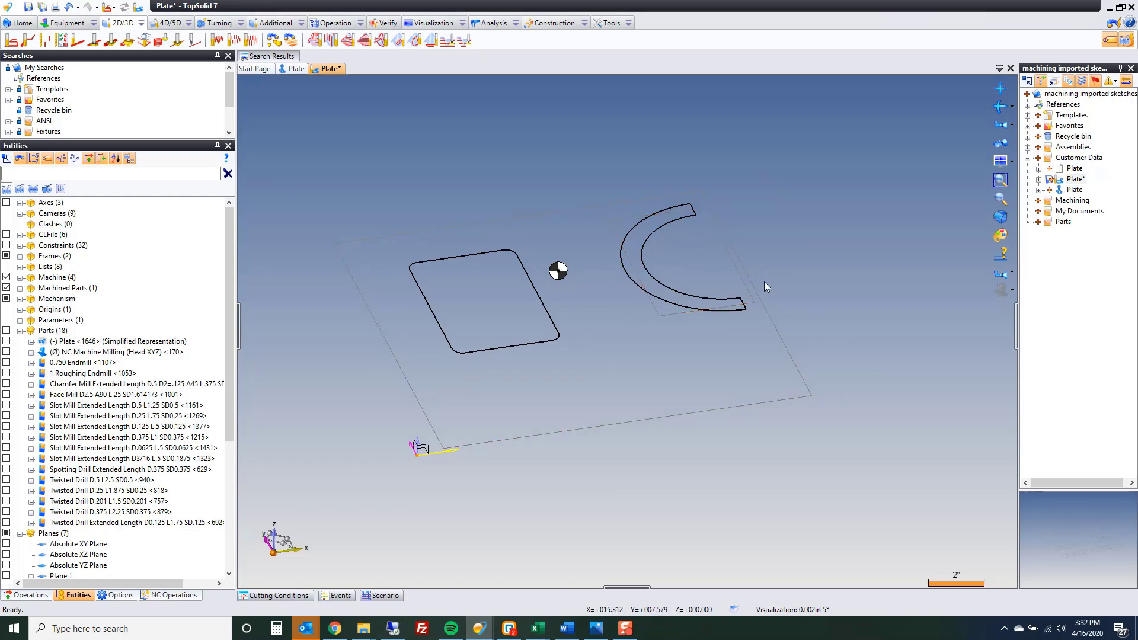
{"action": "left_click", "coordinate": [713, 269]}
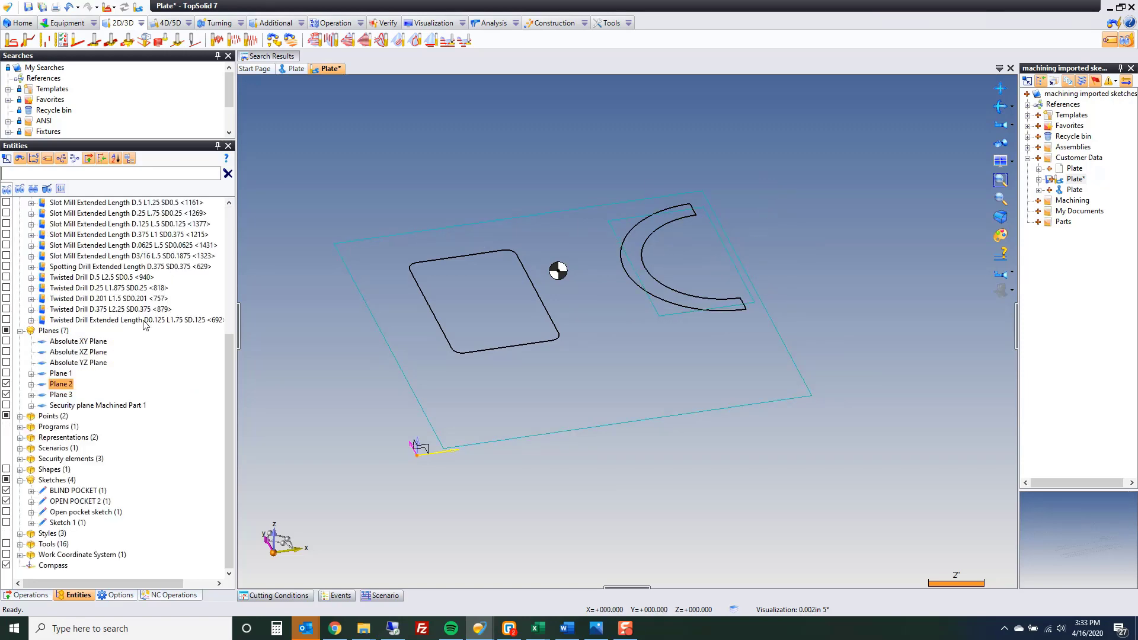
{"action": "left_click", "coordinate": [6, 384]}
{"action": "left_click", "coordinate": [6, 394]}
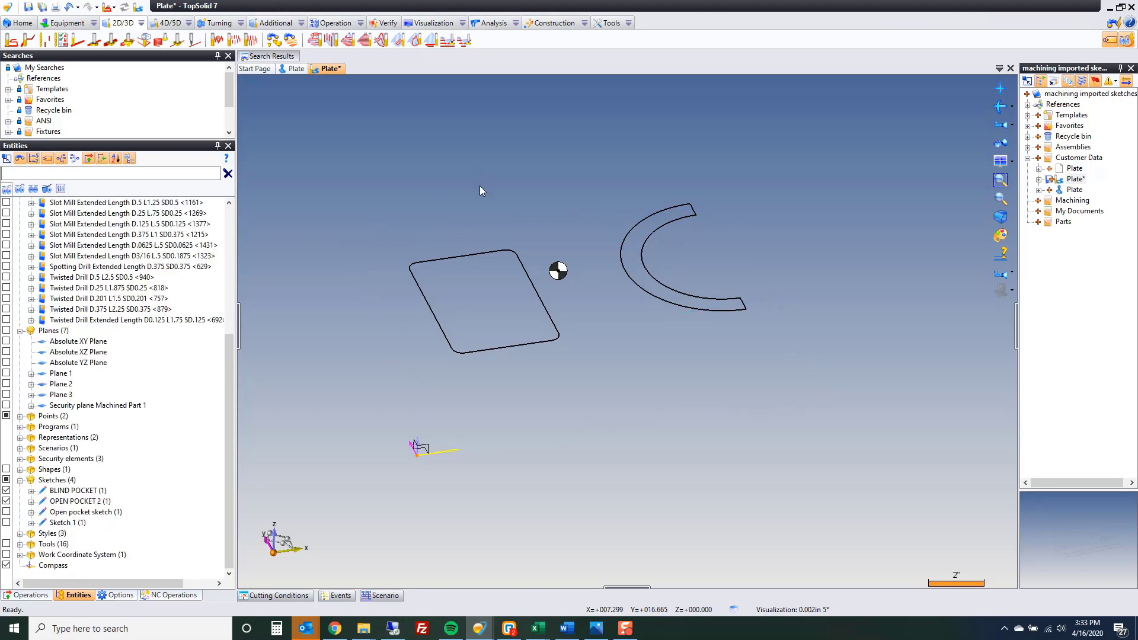
- Start an end milling operation on the BLIND POCKET sketch with a starting altitude of 0 in
{"action": "right_click", "coordinate": [469, 257]}
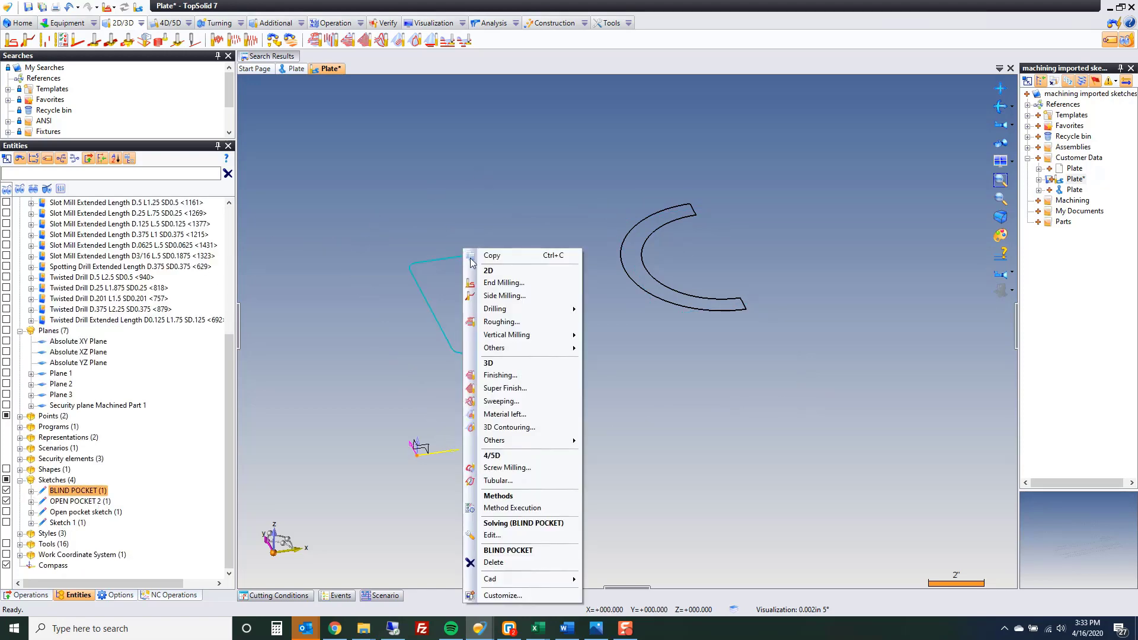
{"action": "left_click", "coordinate": [503, 285]}
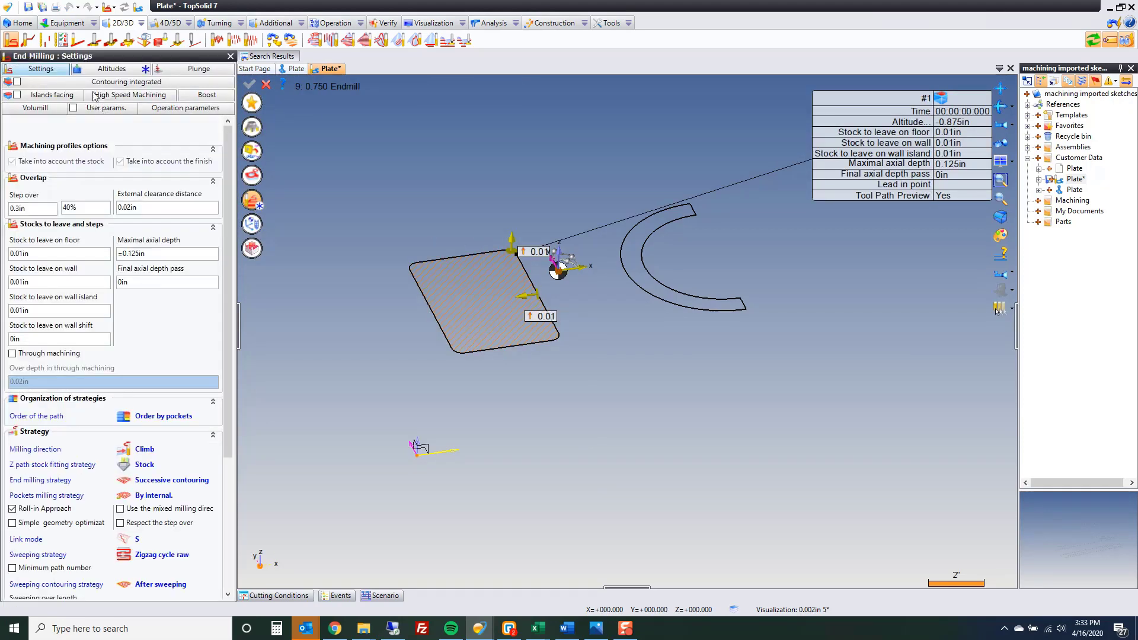
{"action": "left_click", "coordinate": [105, 71]}
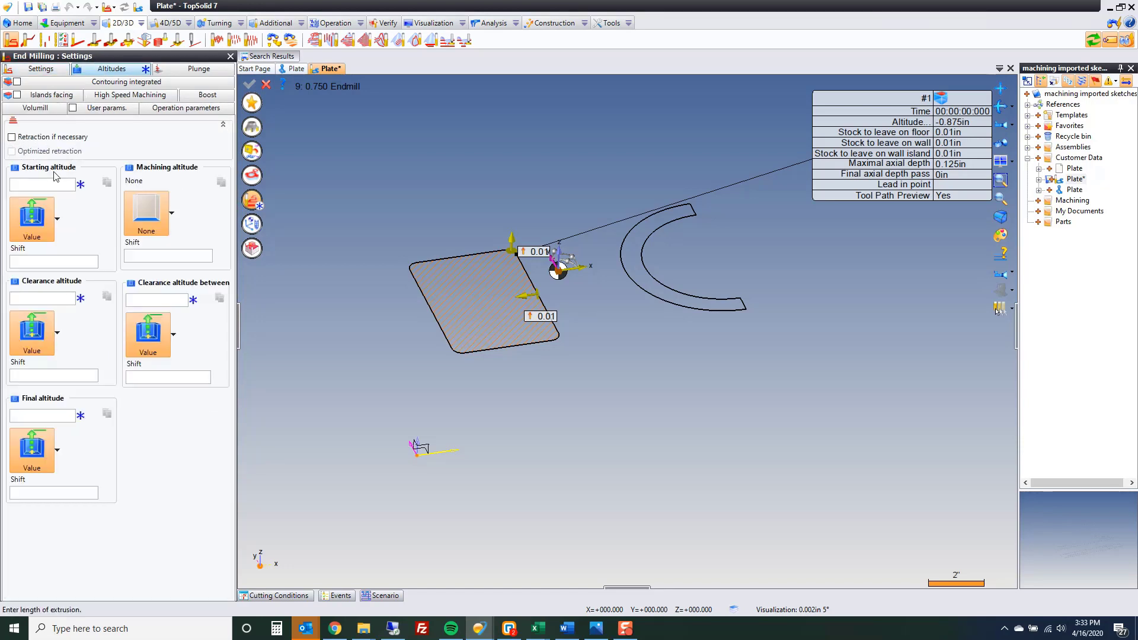
{"action": "left_click", "coordinate": [36, 185]}
{"action": "type", "text": "0"}
{"action": "key", "text": "Tab"}
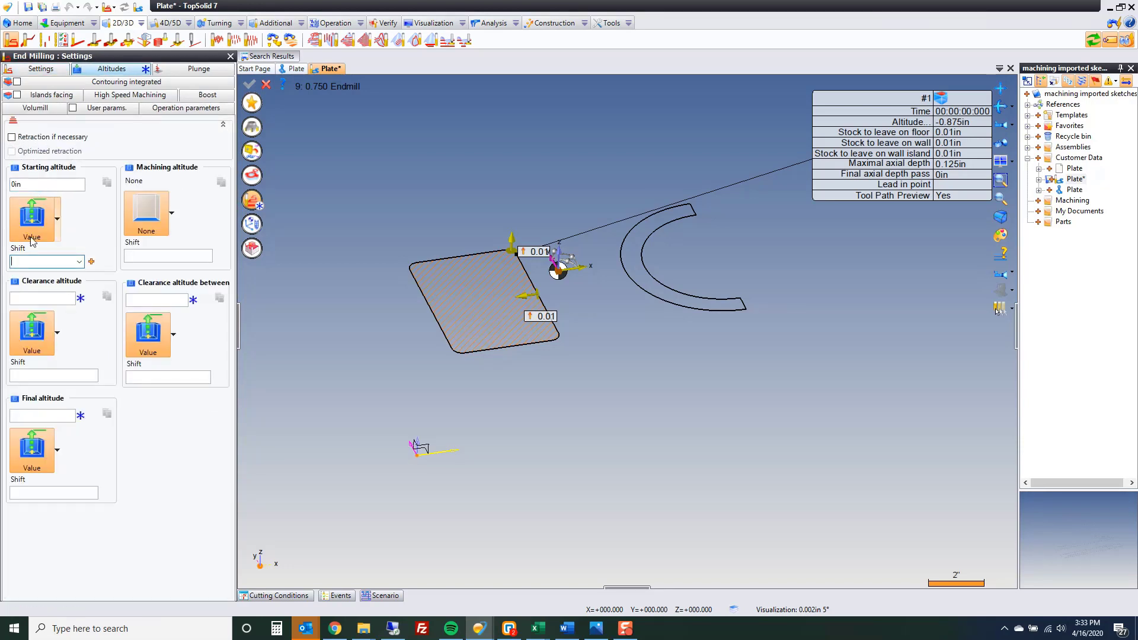
- Set the clearance, clearance between and final altitudes to 1 in and create the blind pocket's end milling operation
{"action": "left_click", "coordinate": [30, 299]}
{"action": "type", "text": "1"}
{"action": "key", "text": "Tab"}
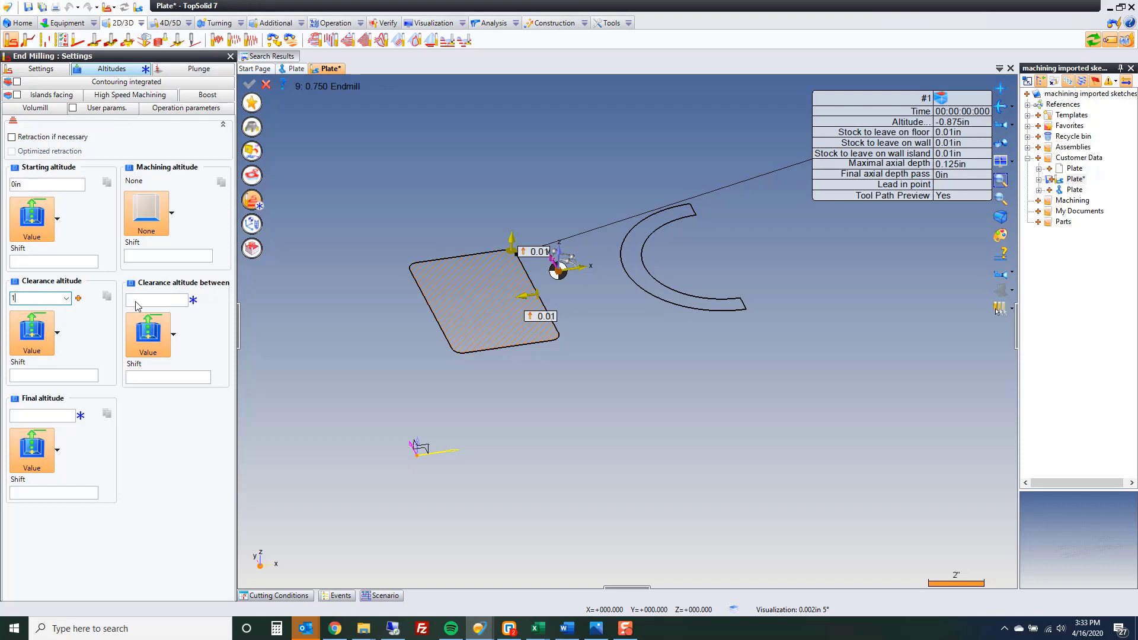
{"action": "type", "text": "1"}
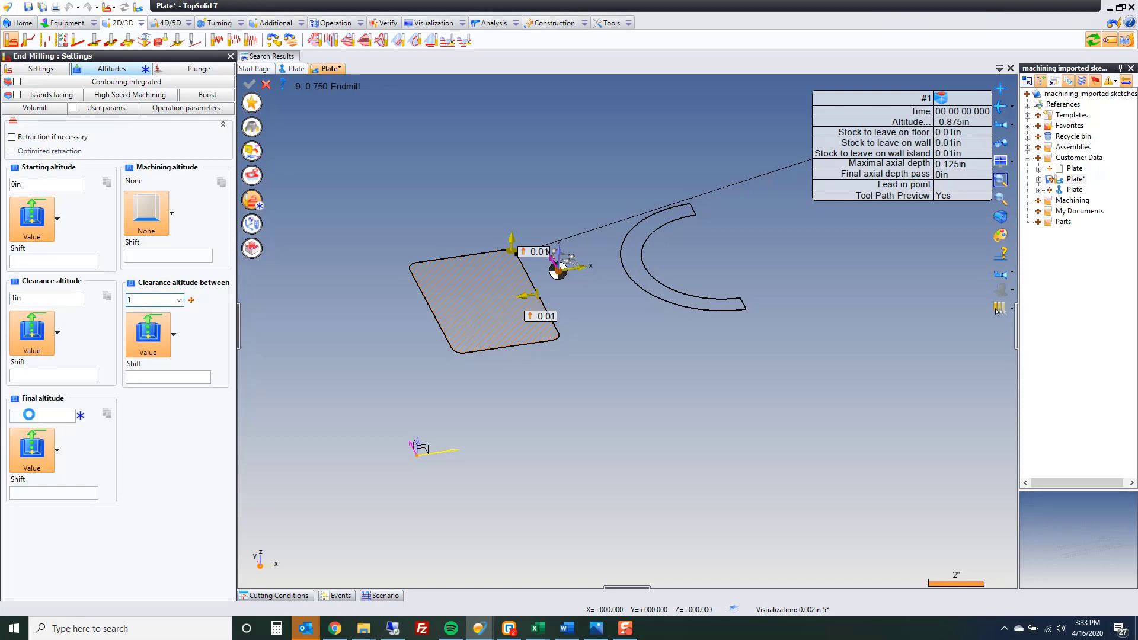
{"action": "left_click", "coordinate": [28, 414]}
{"action": "type", "text": "1"}
{"action": "key", "text": "Tab"}
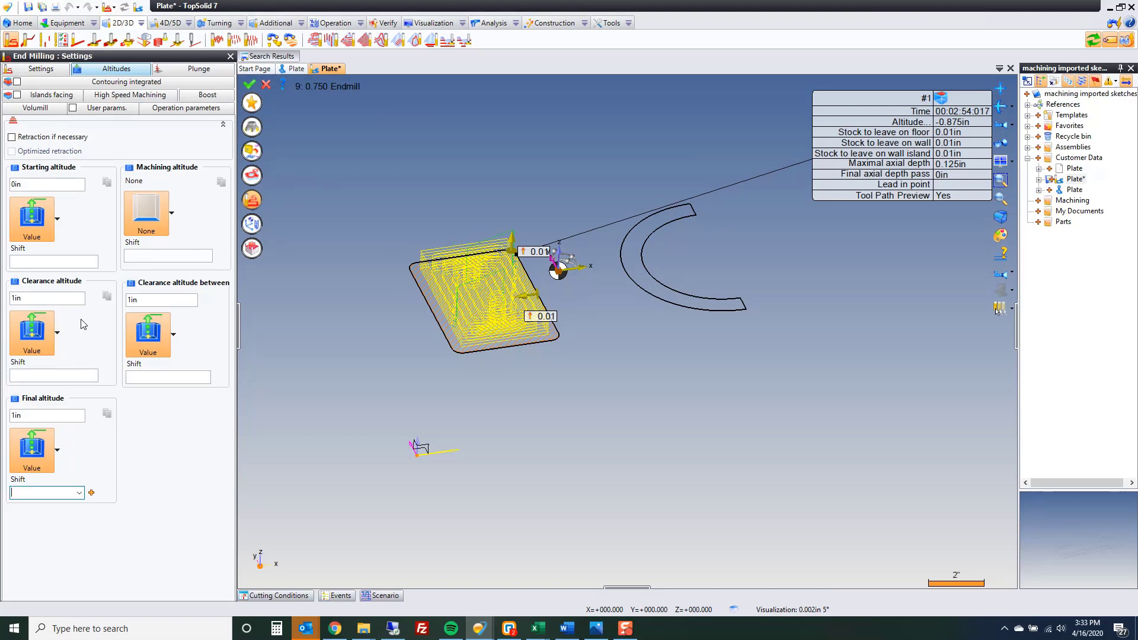
{"action": "left_click", "coordinate": [250, 84]}
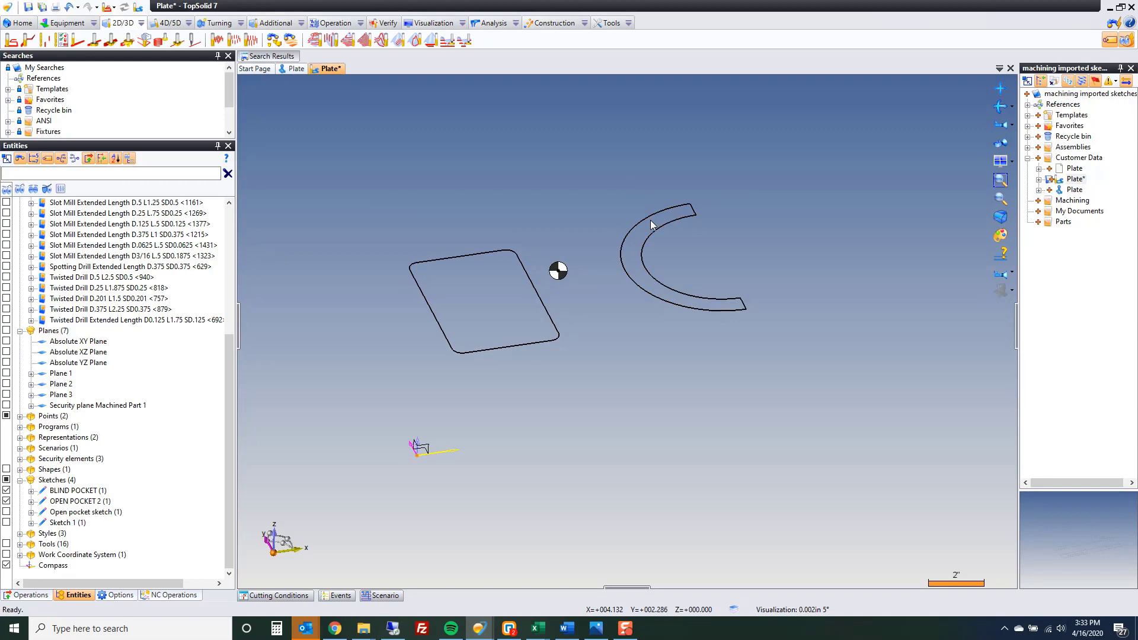
- Start an end milling operation on the OPEN POCKET 2 sketch and expand its profile in the geometry settings
{"action": "right_click", "coordinate": [633, 229]}
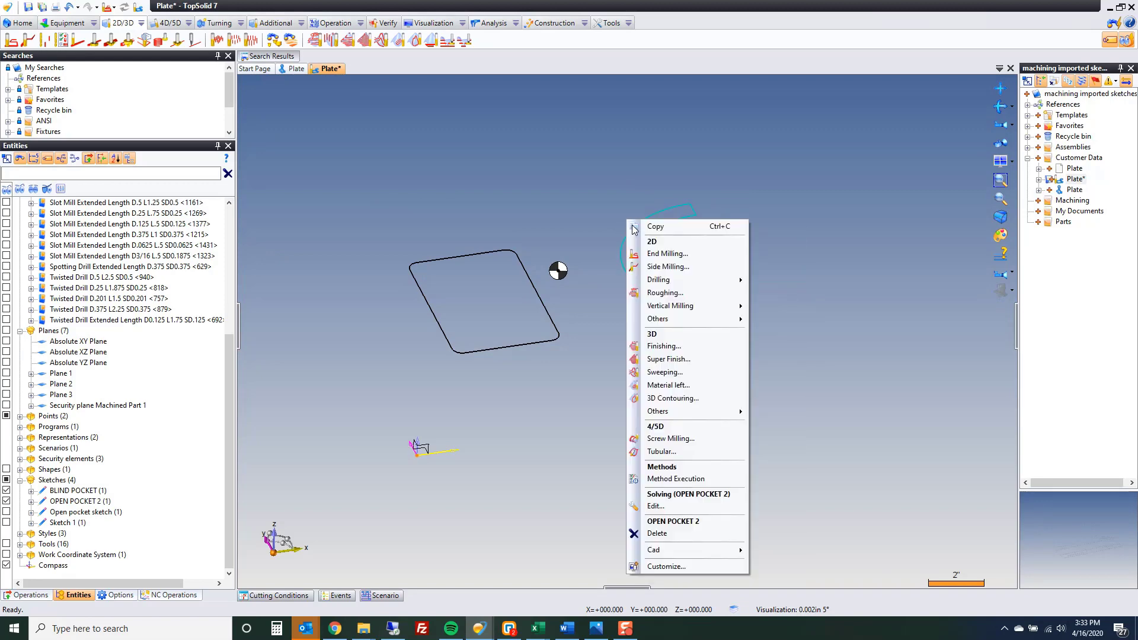
{"action": "left_click", "coordinate": [650, 254]}
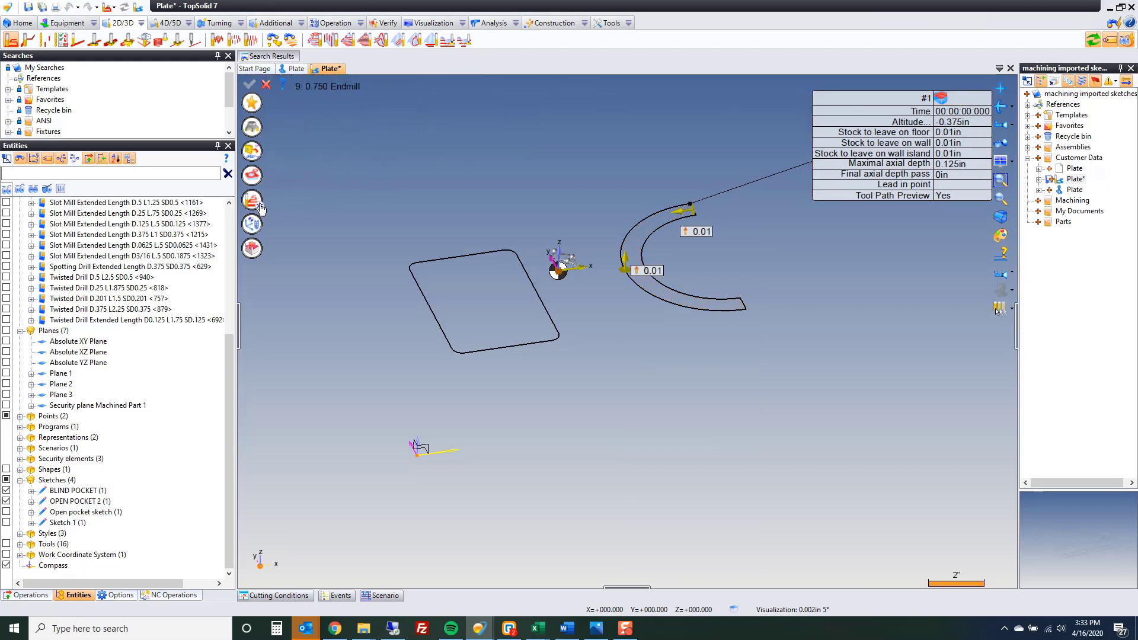
{"action": "left_click", "coordinate": [251, 175]}
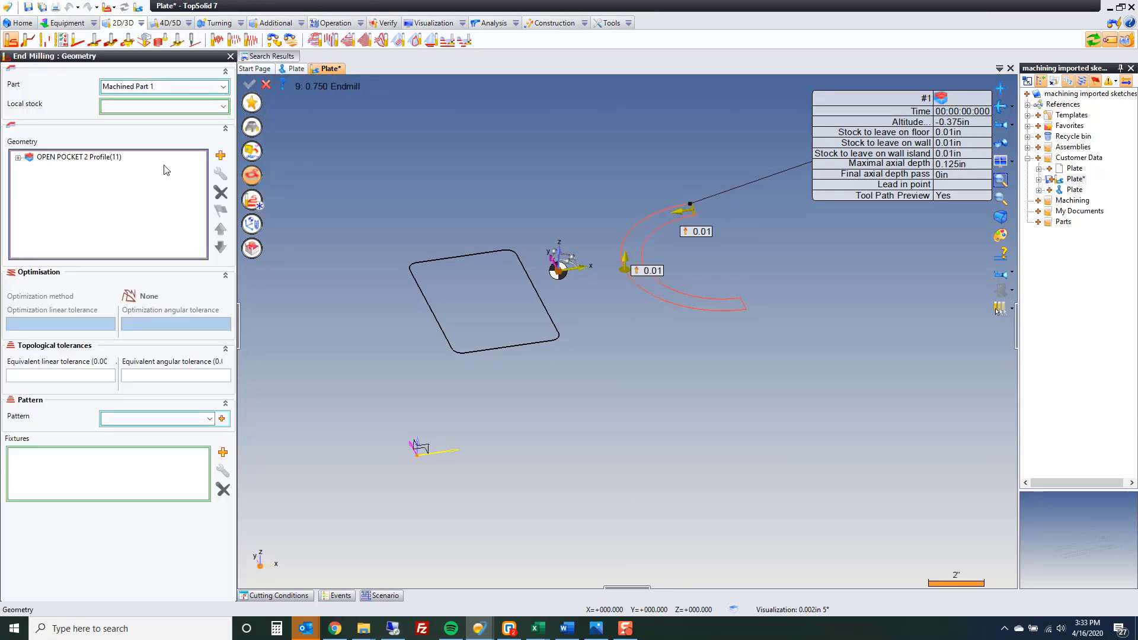
{"action": "left_click", "coordinate": [69, 158]}
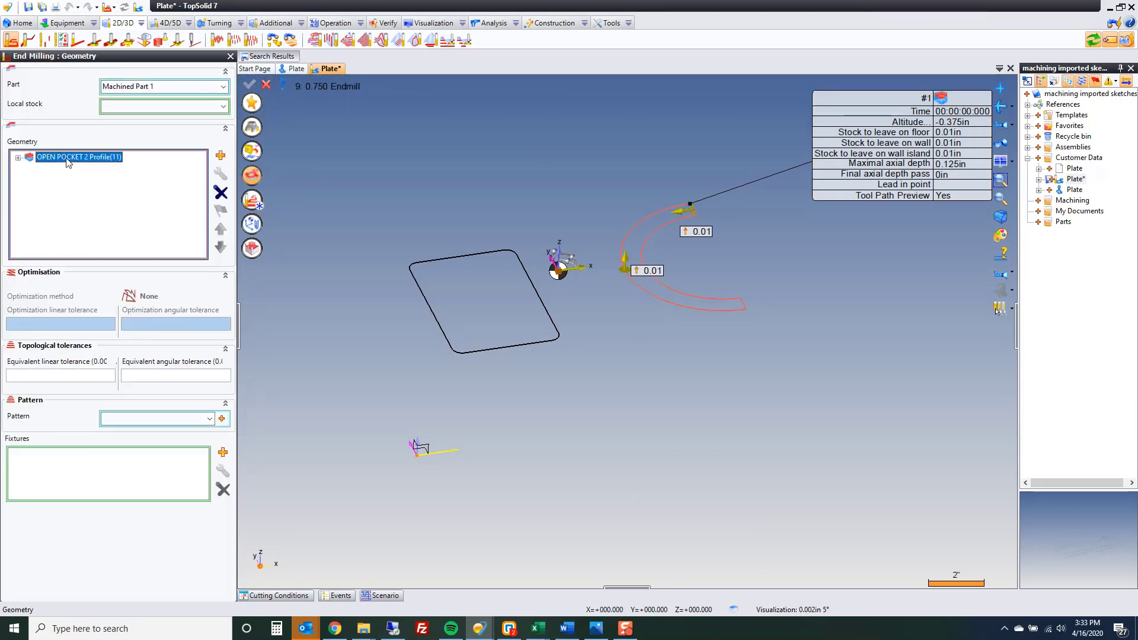
{"action": "left_click", "coordinate": [18, 157]}
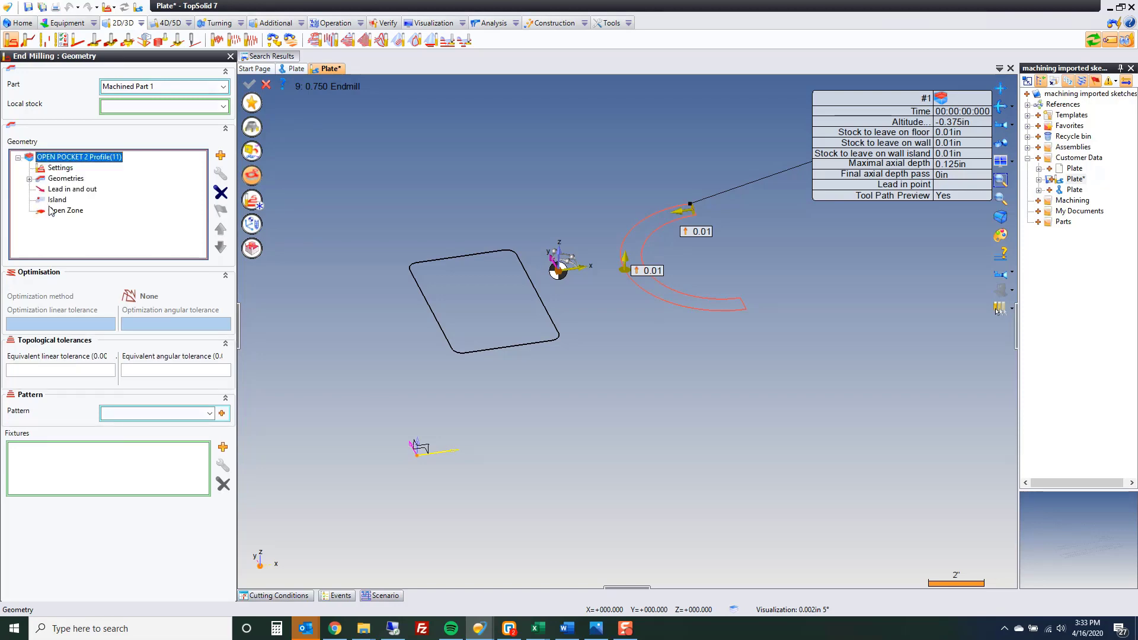
- Define the C-shaped pocket's inner arc and both end segments as open zones
{"action": "double_click", "coordinate": [53, 211]}
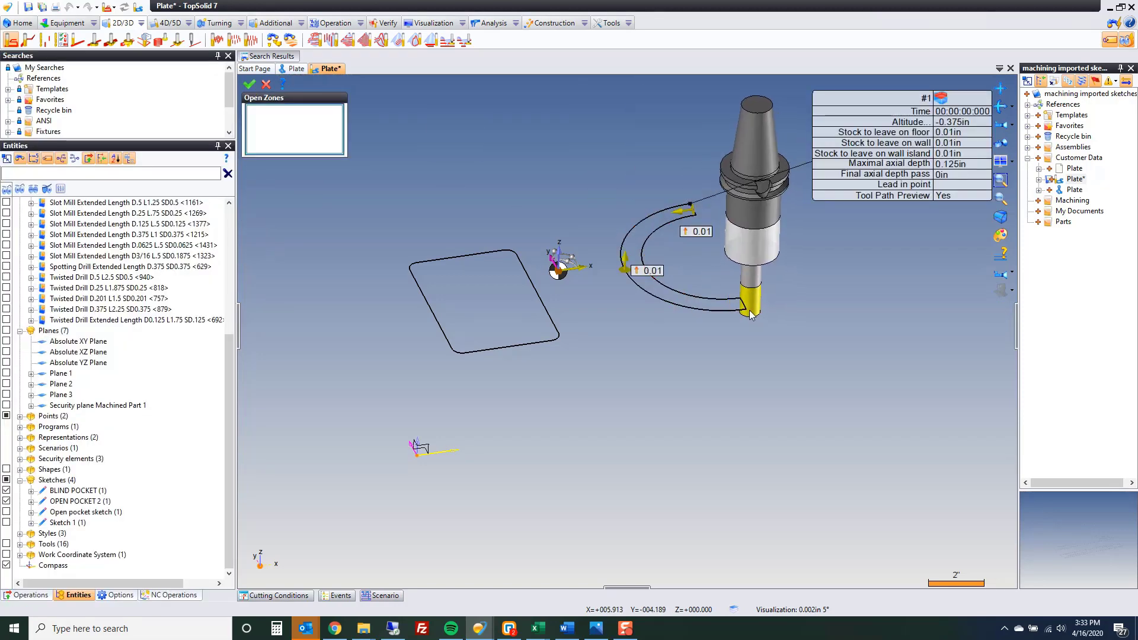
{"action": "left_click", "coordinate": [731, 304]}
{"action": "left_click", "coordinate": [694, 208]}
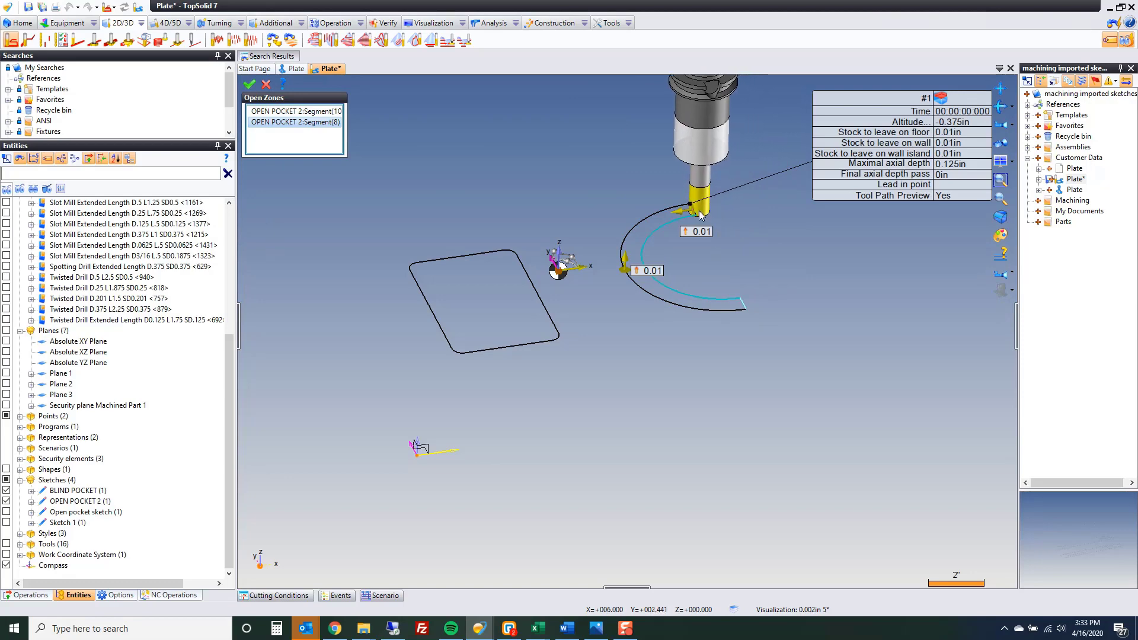
{"action": "scroll", "coordinate": [695, 205], "scroll_direction": "up", "scroll_amount": 5}
{"action": "left_click", "coordinate": [682, 230]}
{"action": "right_click", "coordinate": [737, 216]}
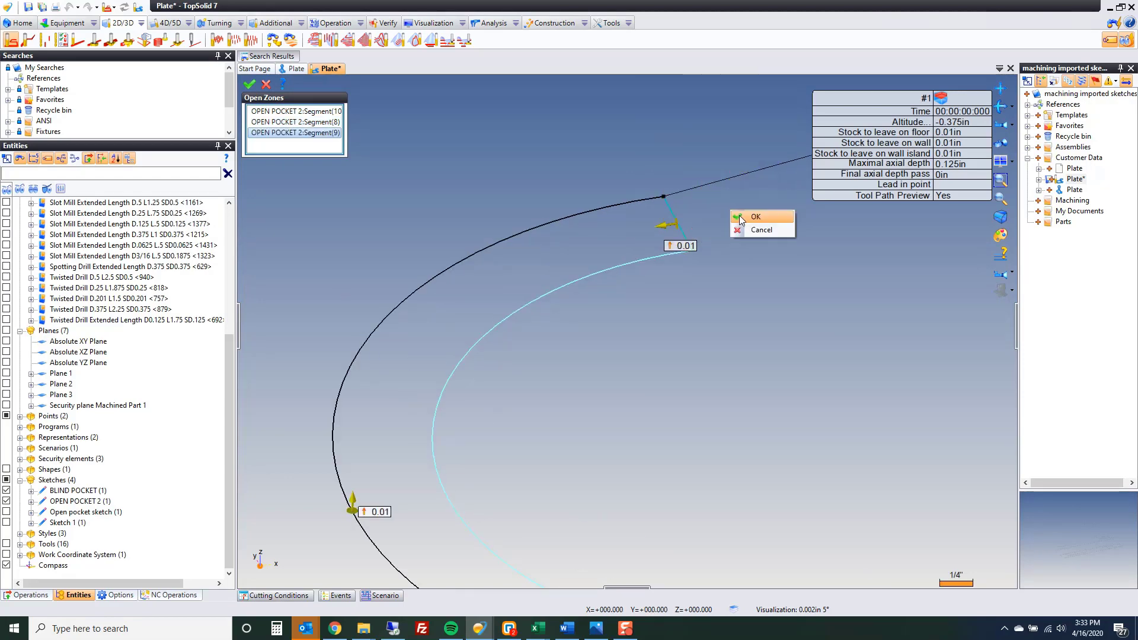
{"action": "left_click", "coordinate": [738, 215]}
{"action": "scroll", "coordinate": [727, 295], "scroll_direction": "down", "scroll_amount": 5}
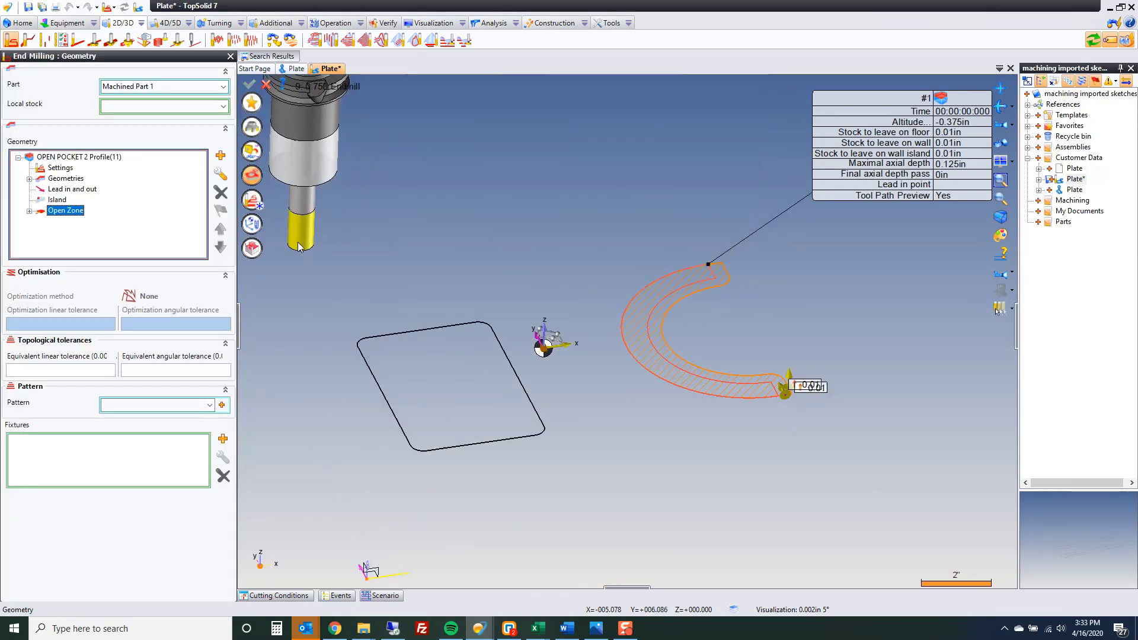
{"action": "left_click", "coordinate": [254, 183]}
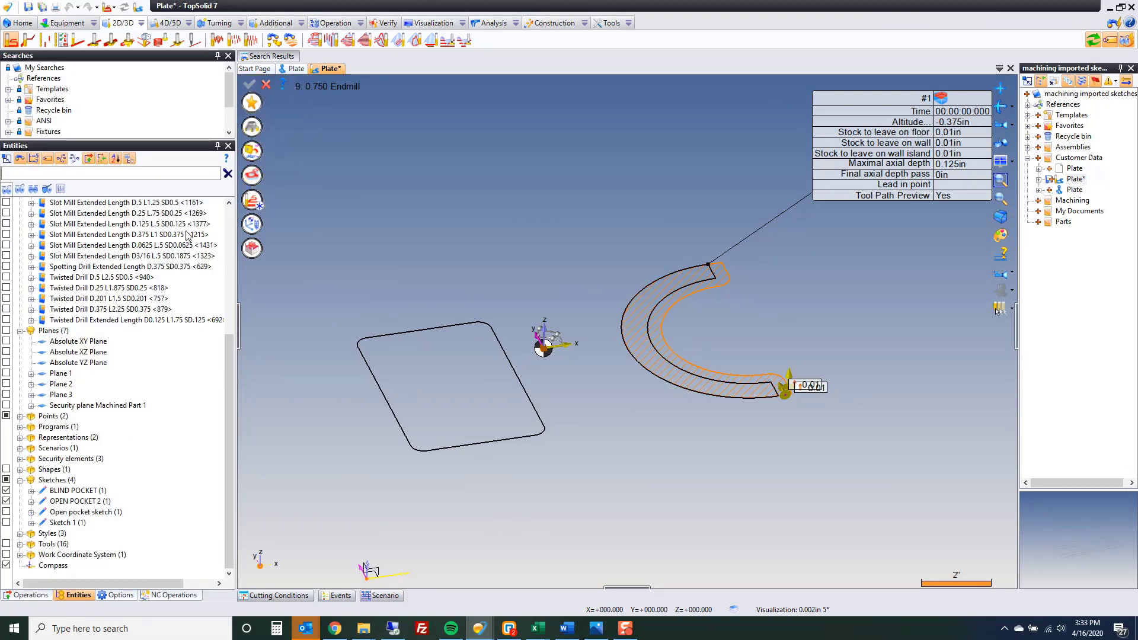
- Copy the settings of open pocketing operation 2 into the C-shaped pocket's new end milling operation and open its settings
{"action": "left_click", "coordinate": [173, 595]}
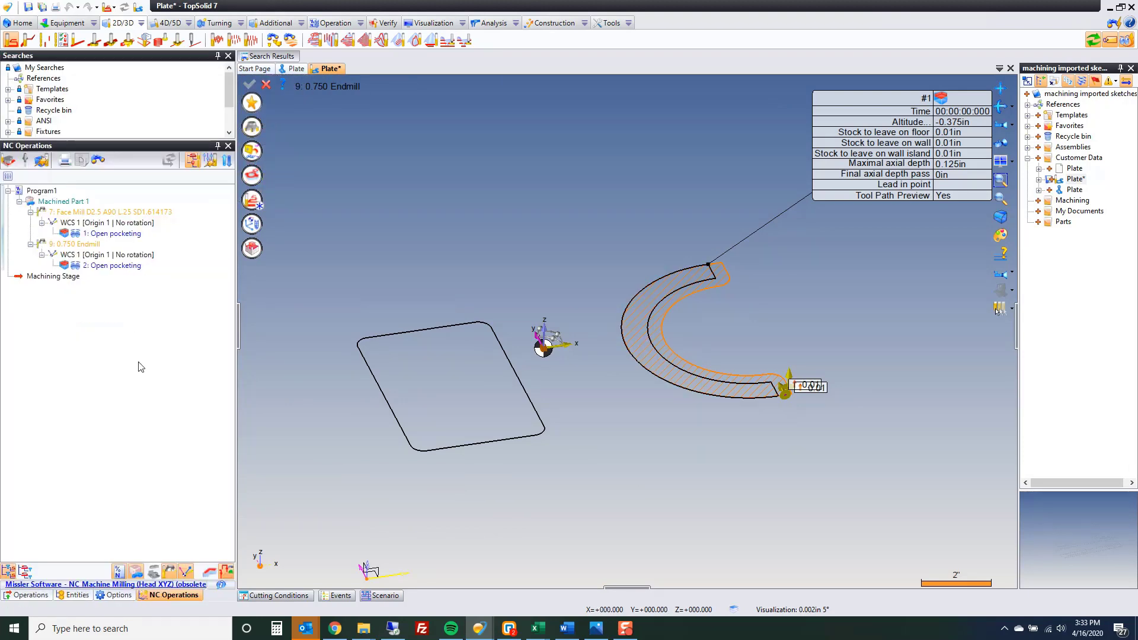
{"action": "mouse_move", "coordinate": [101, 271]}
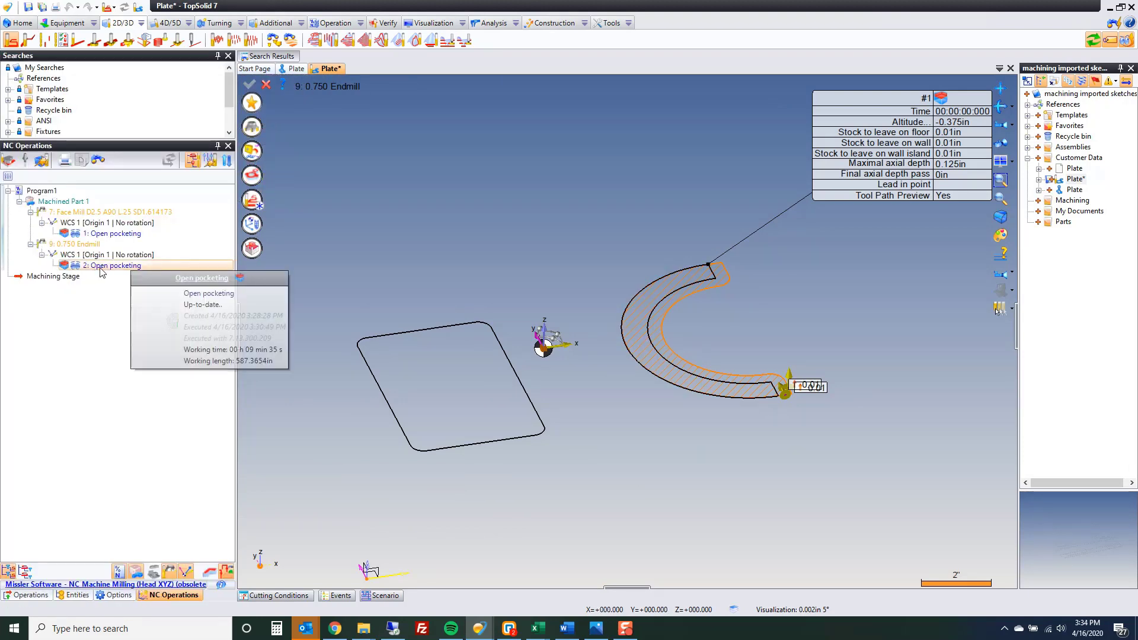
{"action": "left_click", "coordinate": [252, 203]}
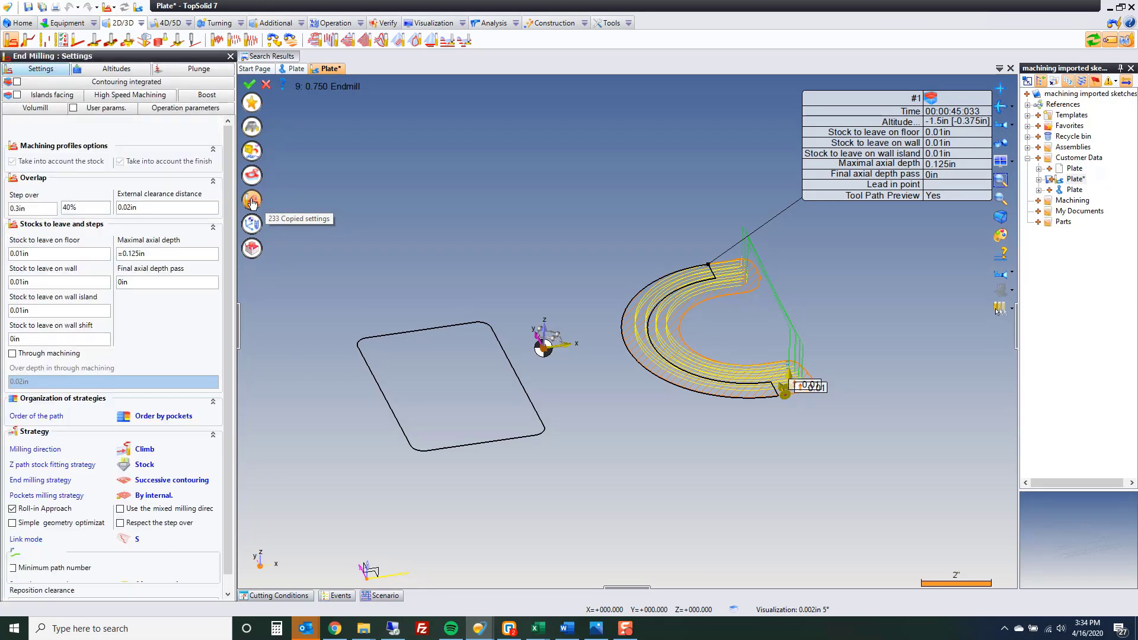
- Set the machining altitude to None and create the C-shaped pocket's end milling operation
{"action": "left_click", "coordinate": [118, 70]}
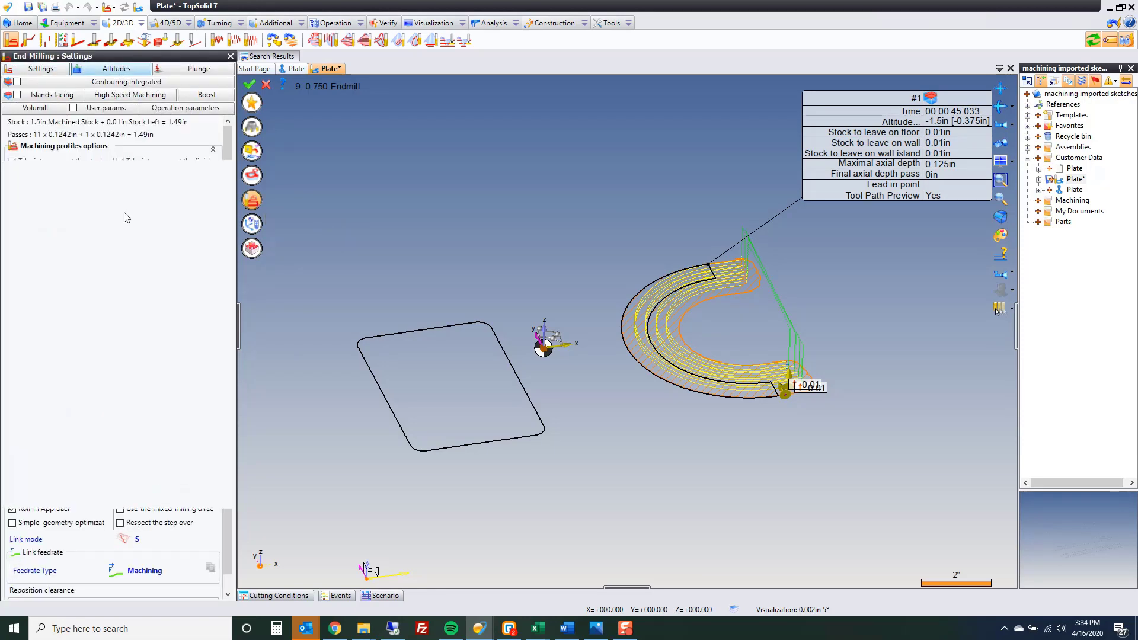
{"action": "left_click", "coordinate": [172, 218]}
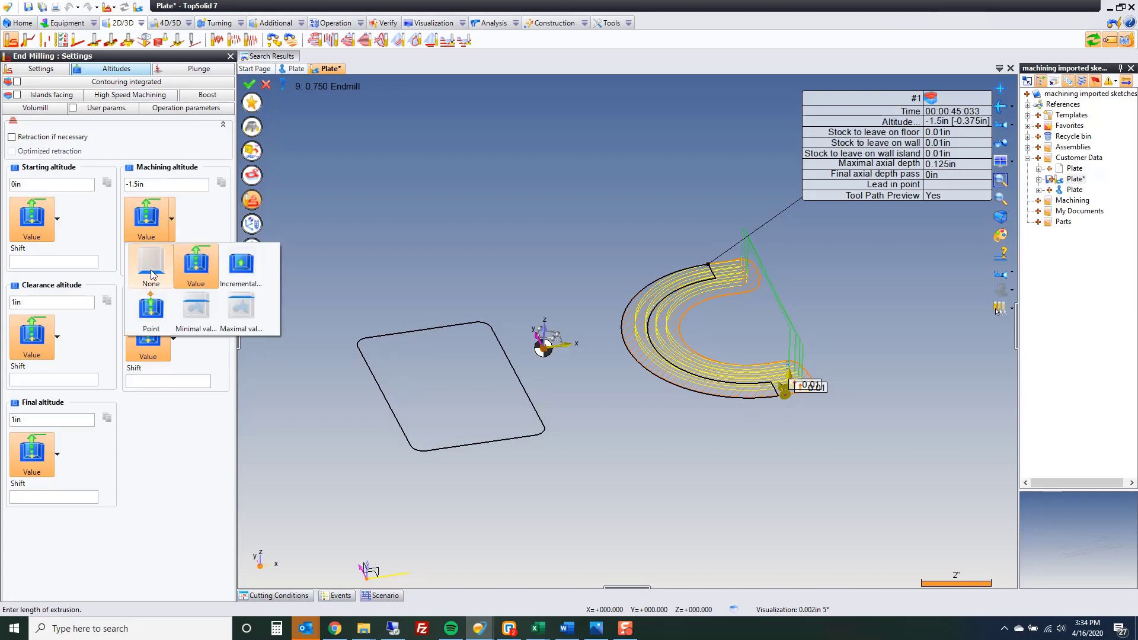
{"action": "left_click", "coordinate": [151, 273]}
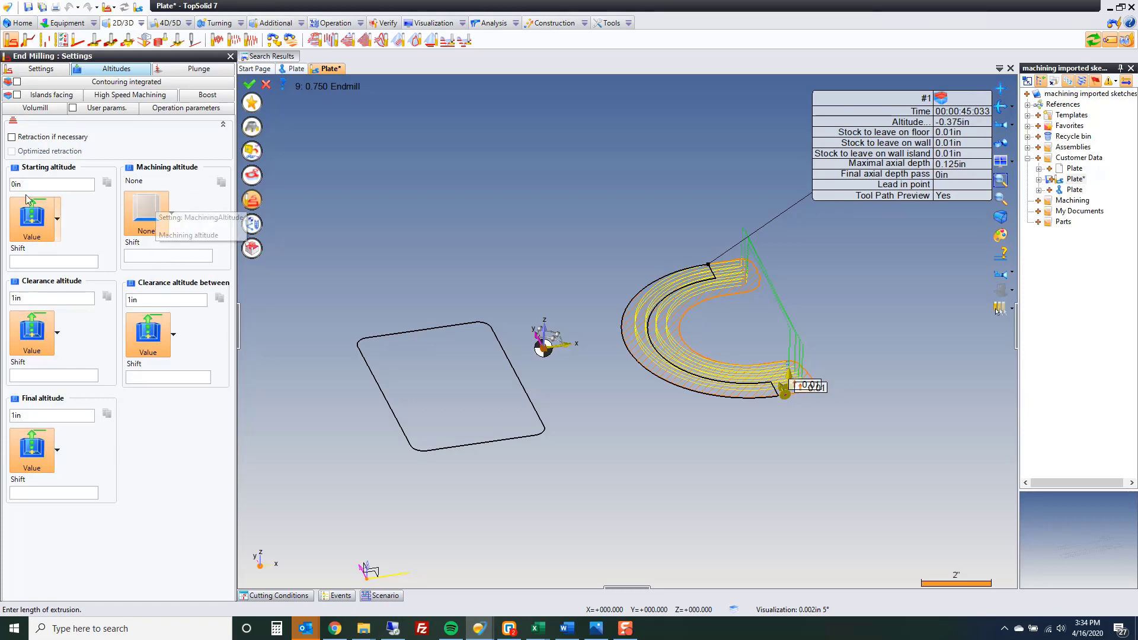
{"action": "left_click", "coordinate": [247, 85]}
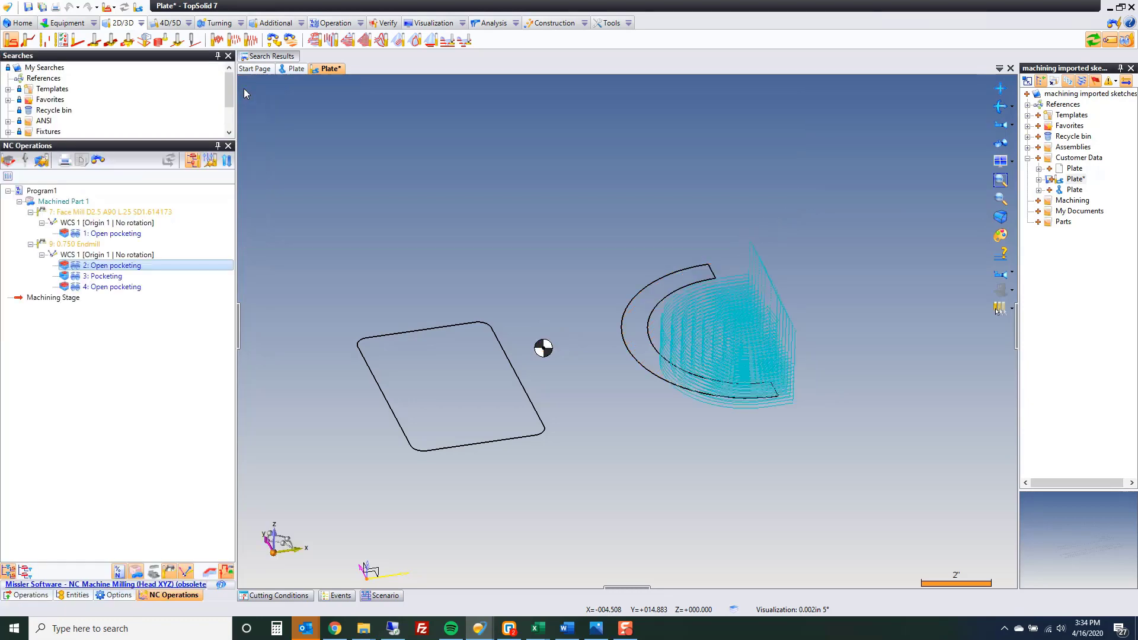
- Review the toolpaths of pocketing operation 3 and open pocketing operations 4 and 1
{"action": "left_click", "coordinate": [107, 276]}
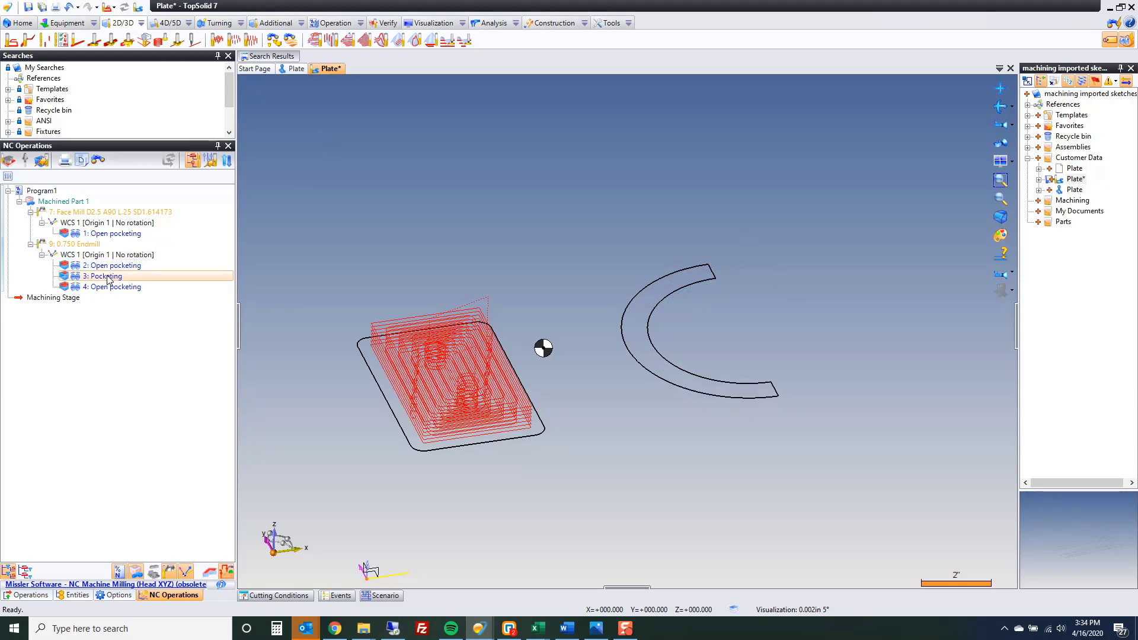
{"action": "left_click", "coordinate": [109, 287]}
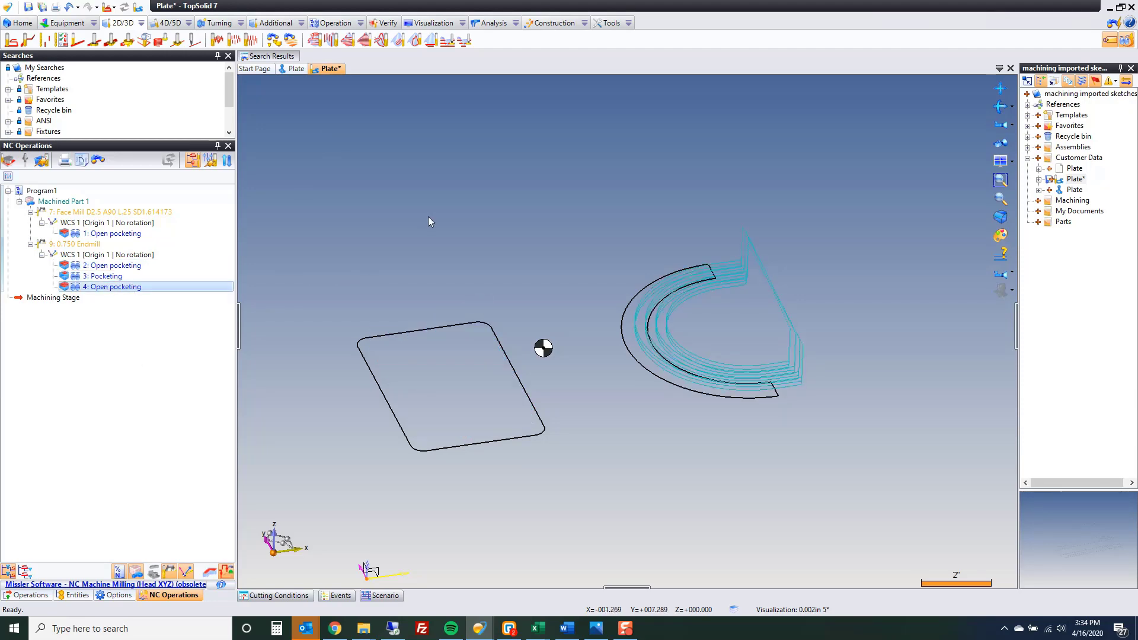
{"action": "mouse_move", "coordinate": [126, 237]}
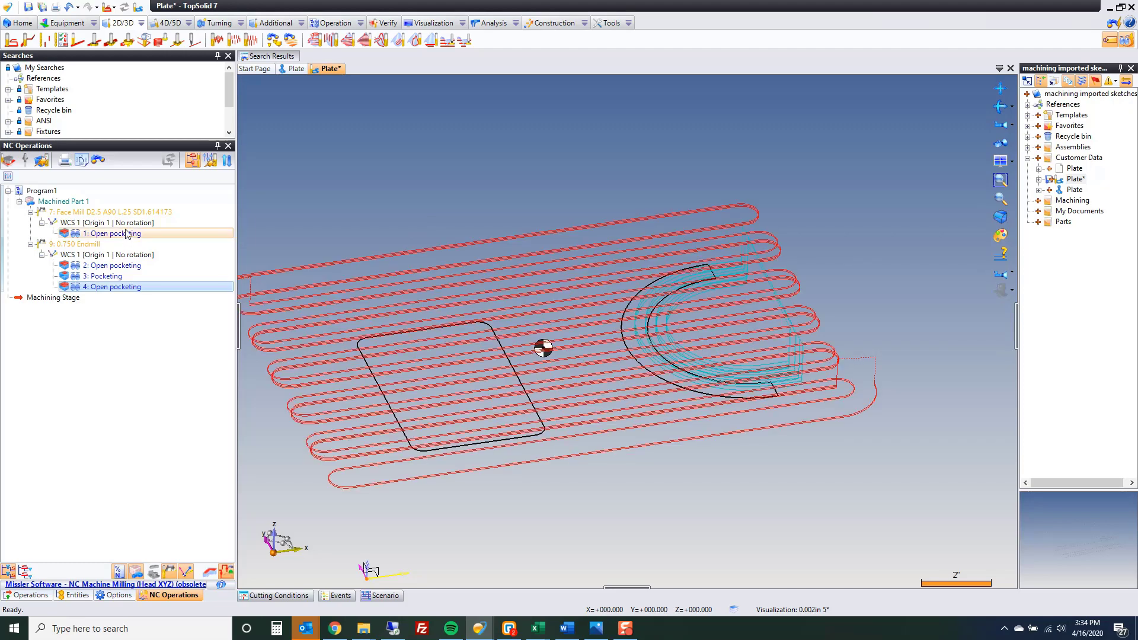